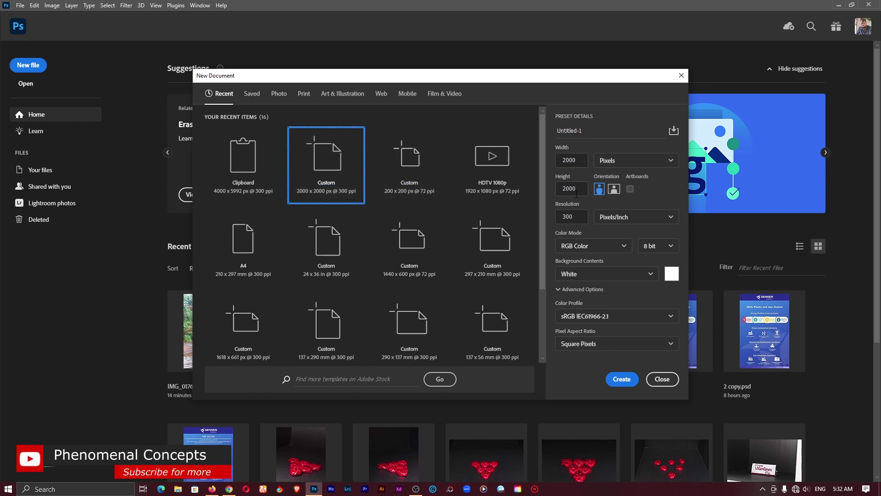
# - Create the blank 2000 × 2000 px document and fit it in the window
pyautogui.click(622, 379)
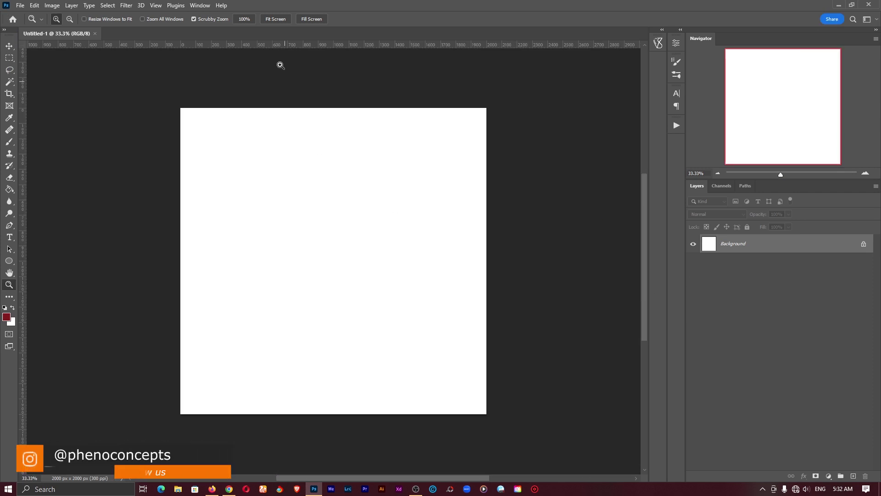
pyautogui.click(274, 18)
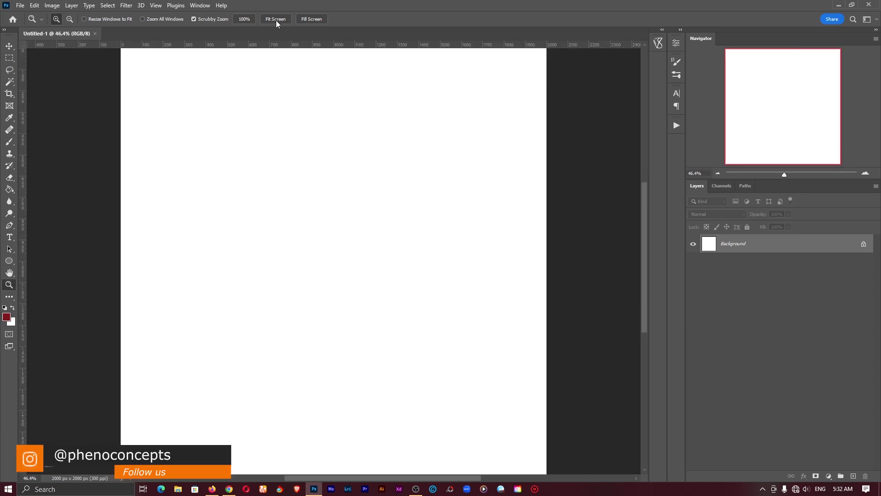
pyautogui.moveTo(395, 260); pyautogui.dragTo(386, 258)
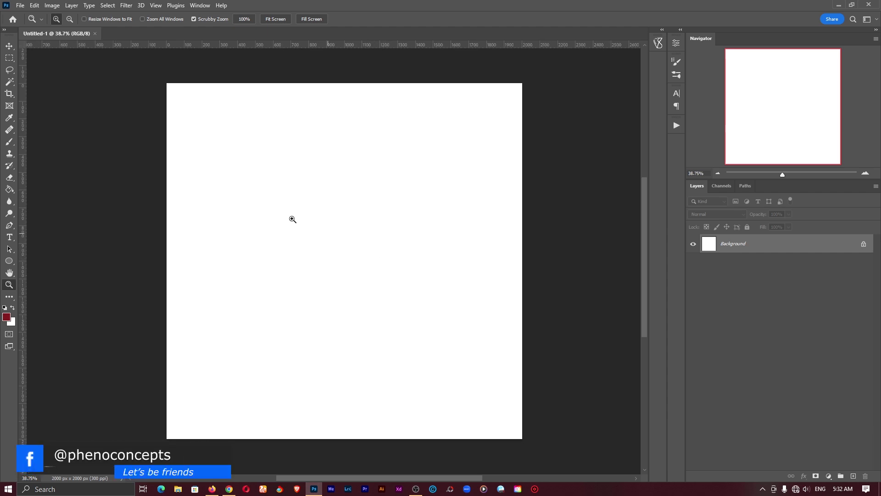
pyautogui.click(19, 5)
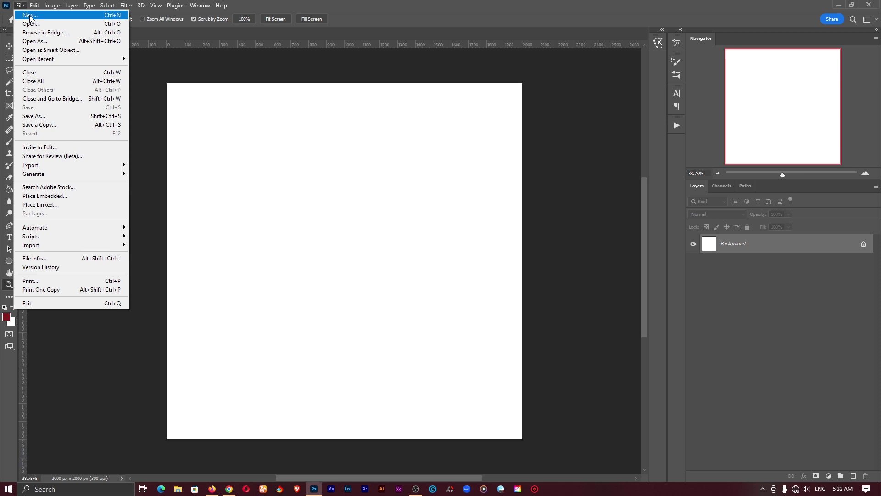
# - Create a 2480 × 3508 px A4 print document at 300 ppi from the Print presets
pyautogui.click(30, 15)
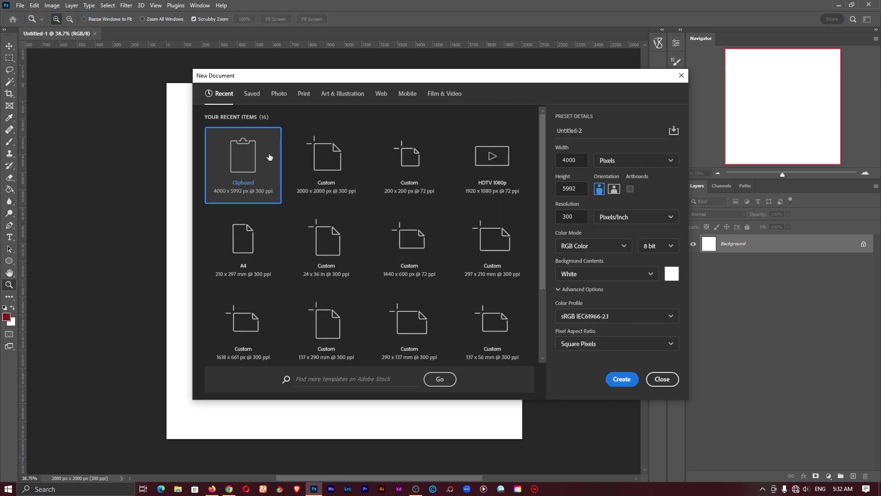
pyautogui.click(253, 236)
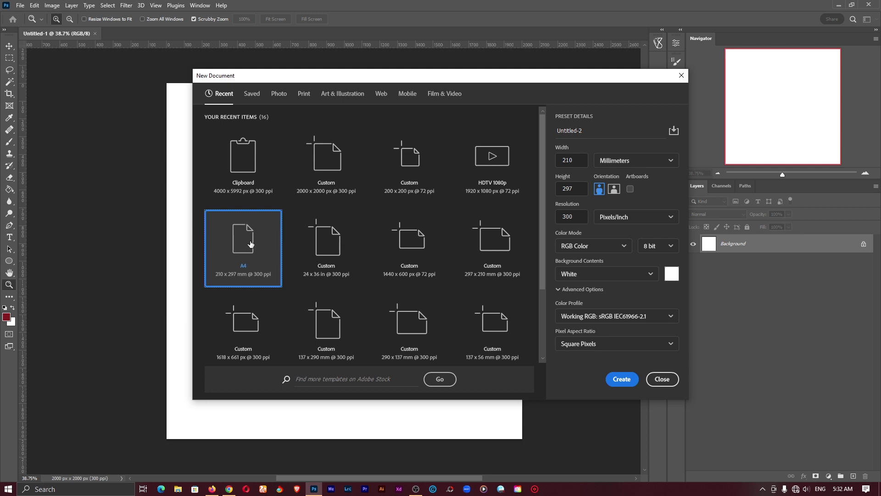
pyautogui.click(304, 95)
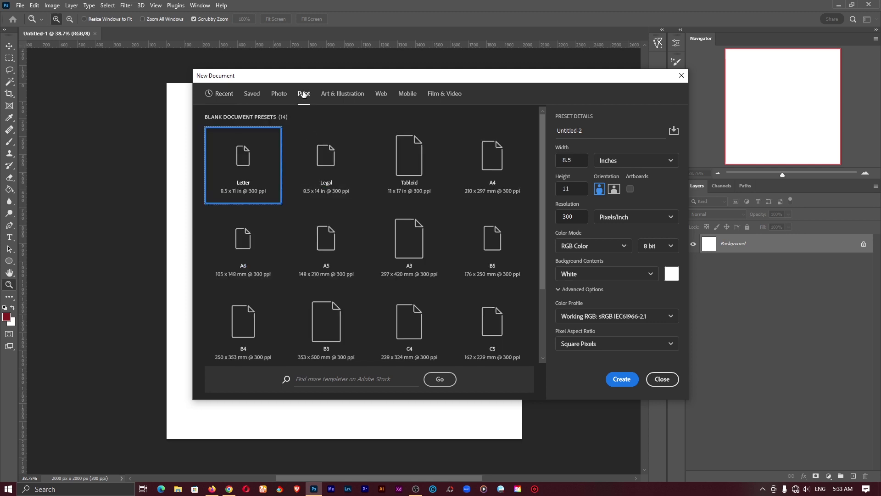
pyautogui.click(504, 169)
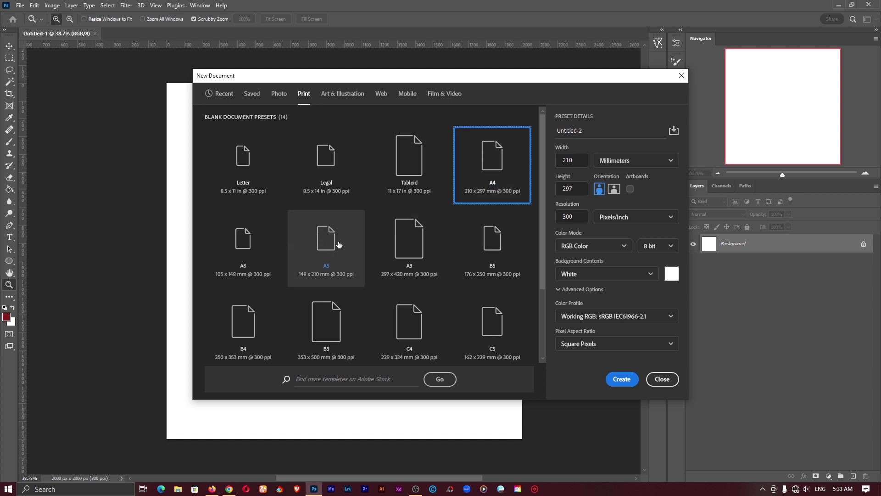
pyautogui.click(621, 379)
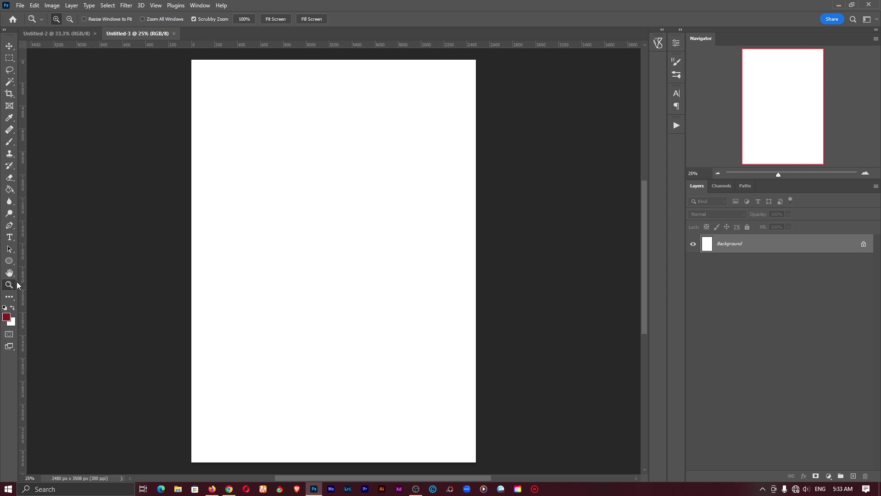
# - Draw a dark red rectangle, then move and scale it to fill the whole A4 canvas
pyautogui.click(9, 261)
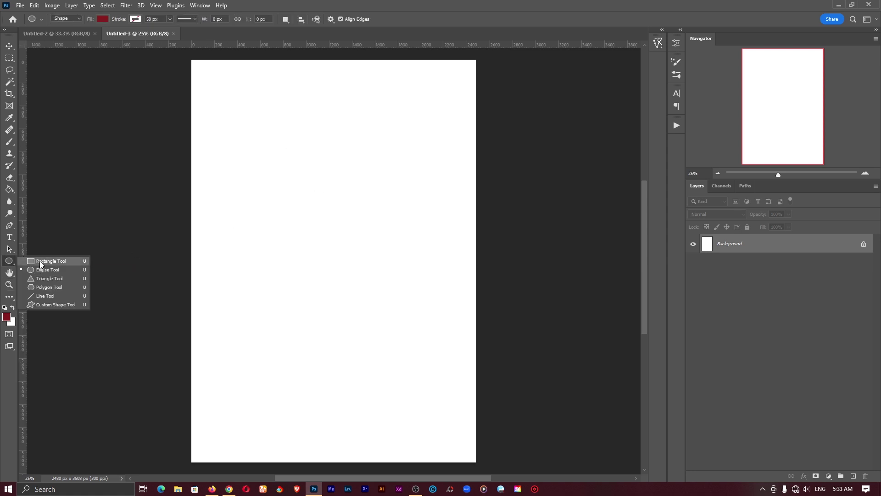
pyautogui.click(58, 262)
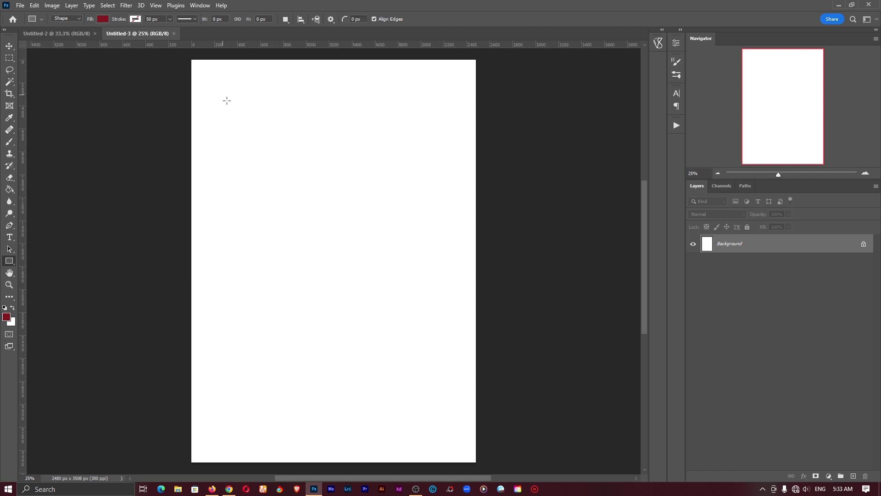
pyautogui.moveTo(223, 96); pyautogui.dragTo(457, 407)
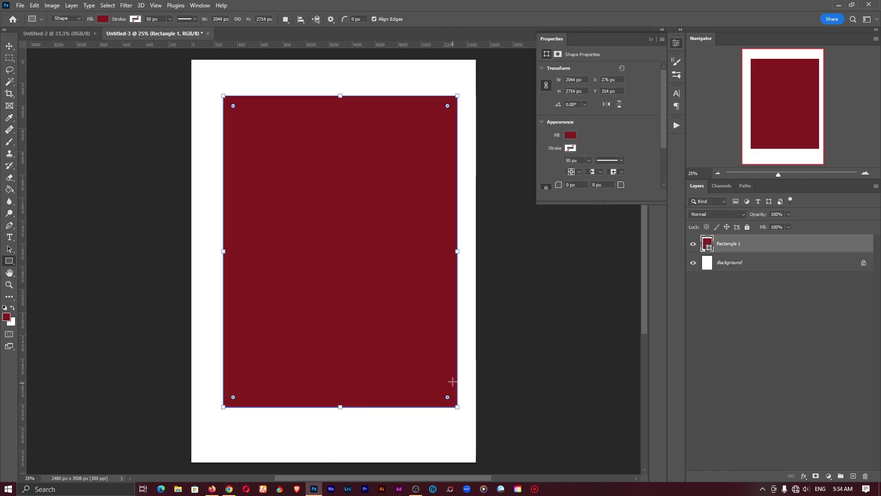
pyautogui.press('v')
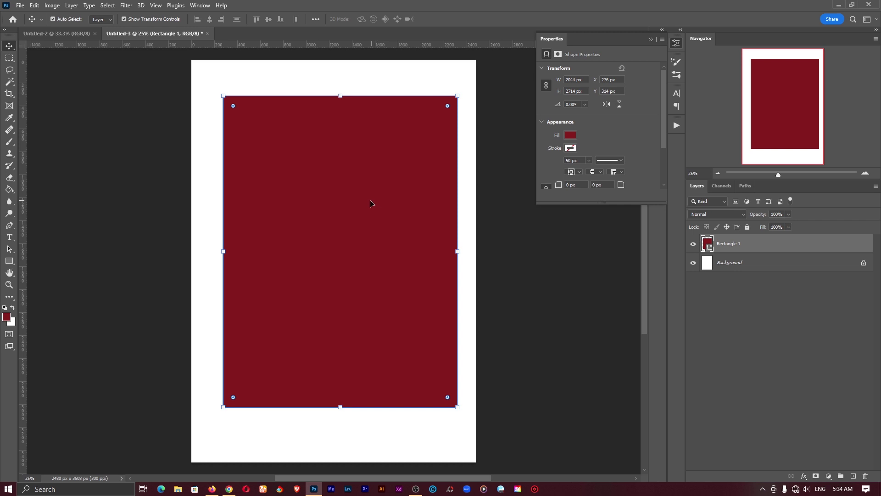
pyautogui.moveTo(371, 203); pyautogui.dragTo(328, 164)
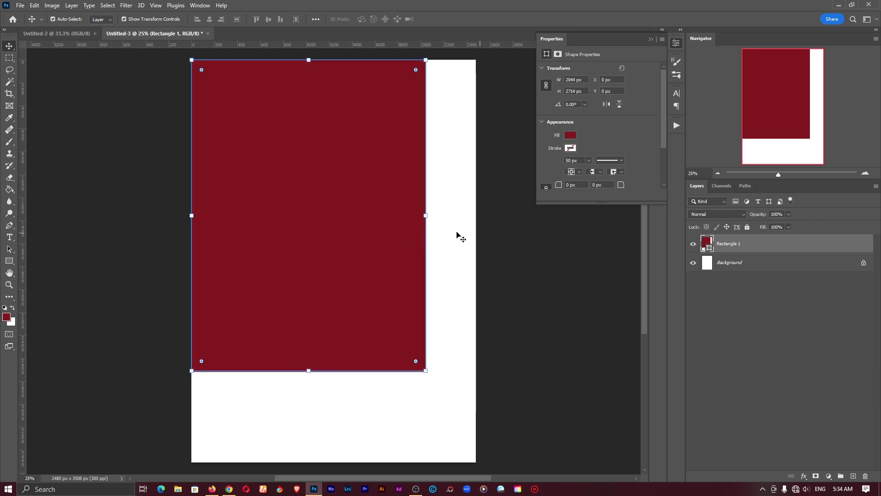
pyautogui.moveTo(426, 372); pyautogui.dragTo(476, 462)
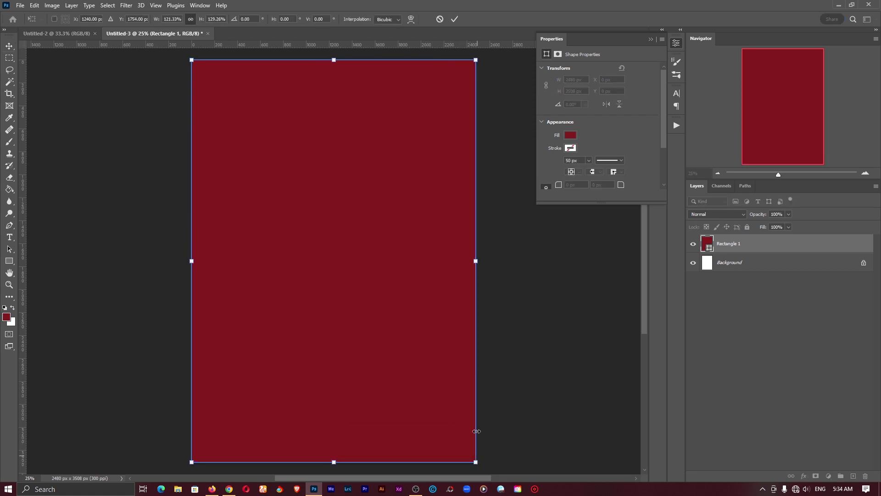
pyautogui.click(455, 19)
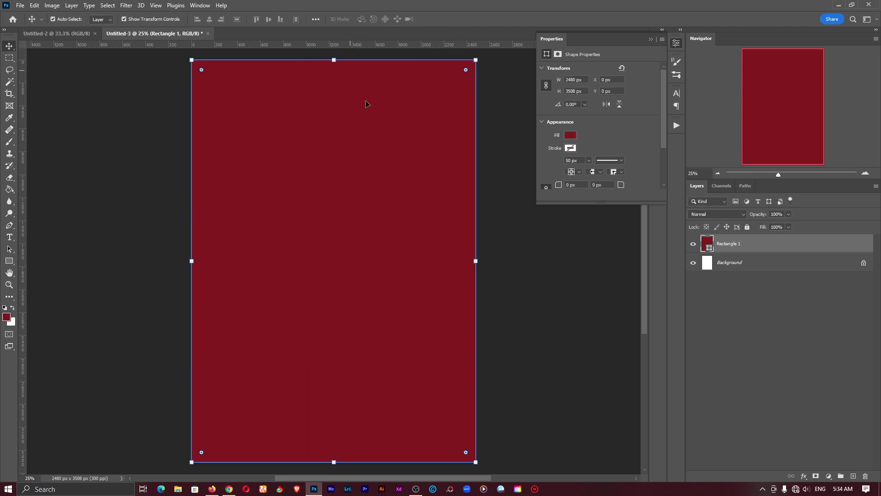
# - Change Rectangle 1's fill to a very dark, near-black grey
pyautogui.doubleClick(707, 244)
pyautogui.moveTo(493, 105); pyautogui.dragTo(417, 201)
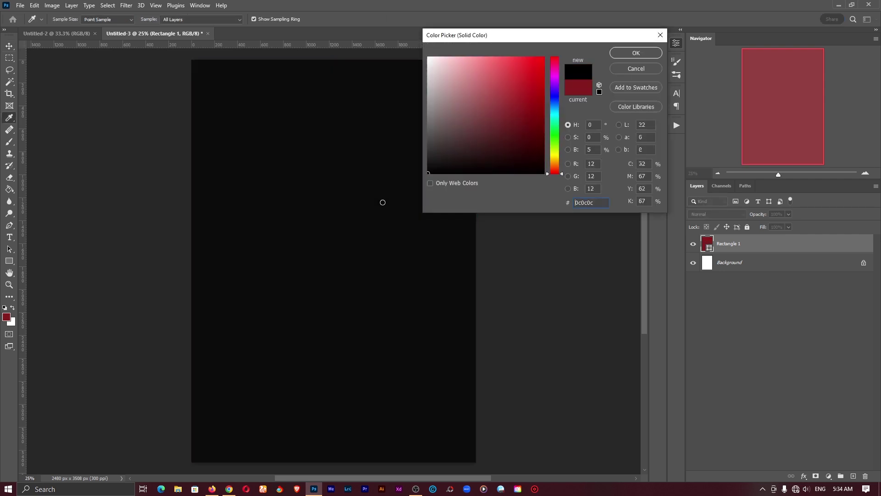
pyautogui.moveTo(434, 161); pyautogui.dragTo(420, 171)
pyautogui.click(635, 53)
pyautogui.press('v')
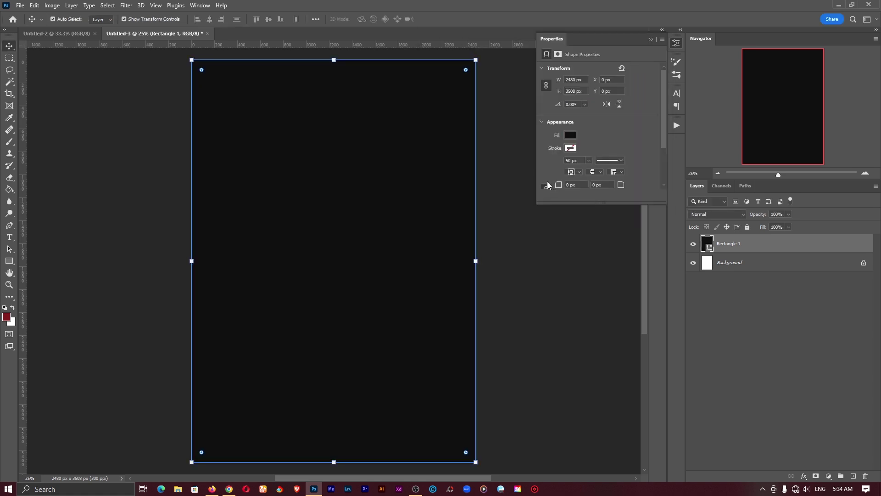
# - Duplicate the rectangle and fill the copy white (#ffffff)
pyautogui.hotkey('ctrl', 'j')
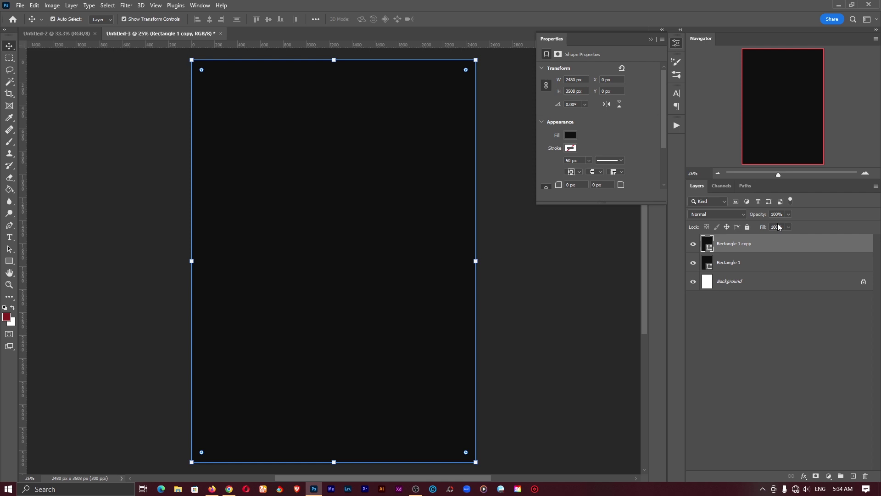
pyautogui.doubleClick(707, 243)
pyautogui.click(481, 80)
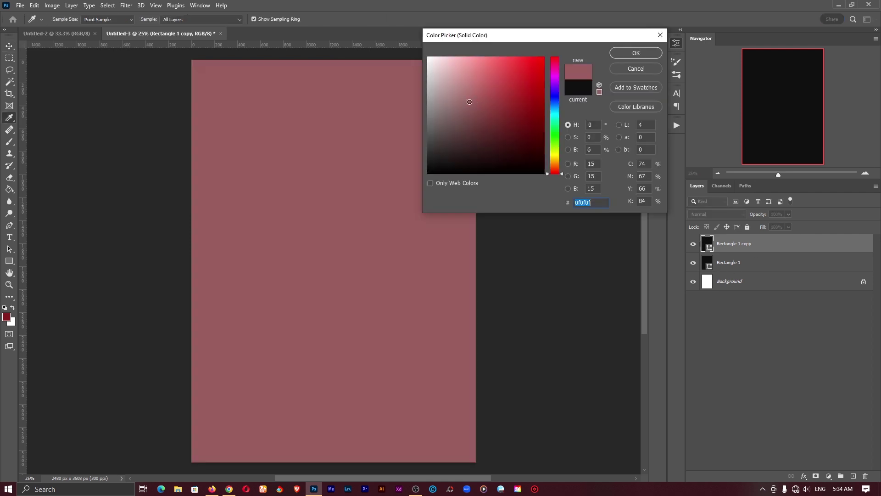
pyautogui.write('ffffff')
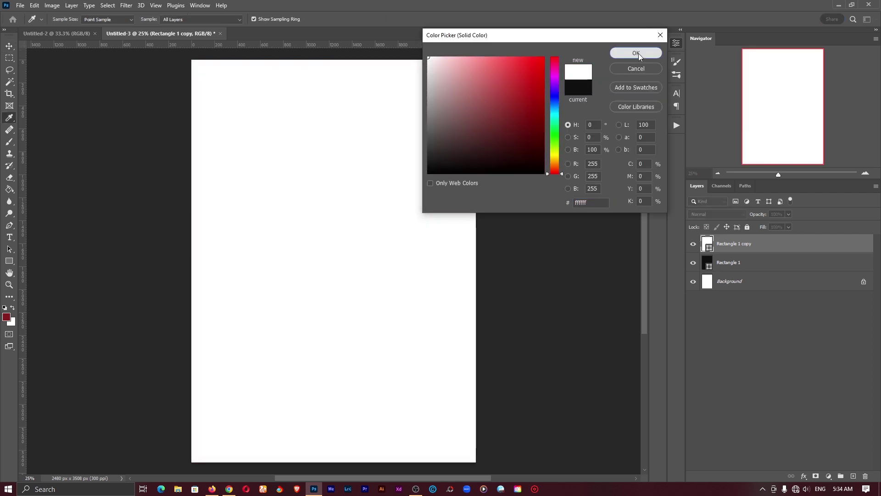
pyautogui.click(635, 53)
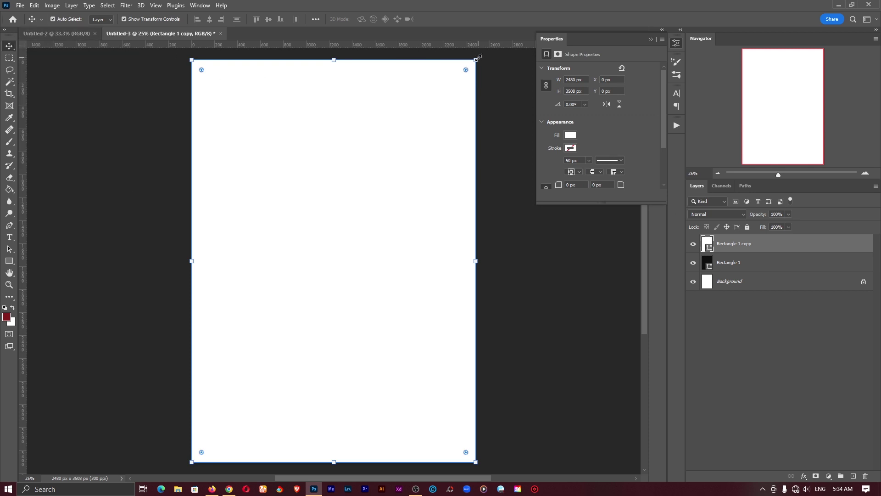
# - Resize the white copy to 2231 × 3255 px, centred inside the black rectangle
pyautogui.moveTo(476, 58); pyautogui.dragTo(461, 76)
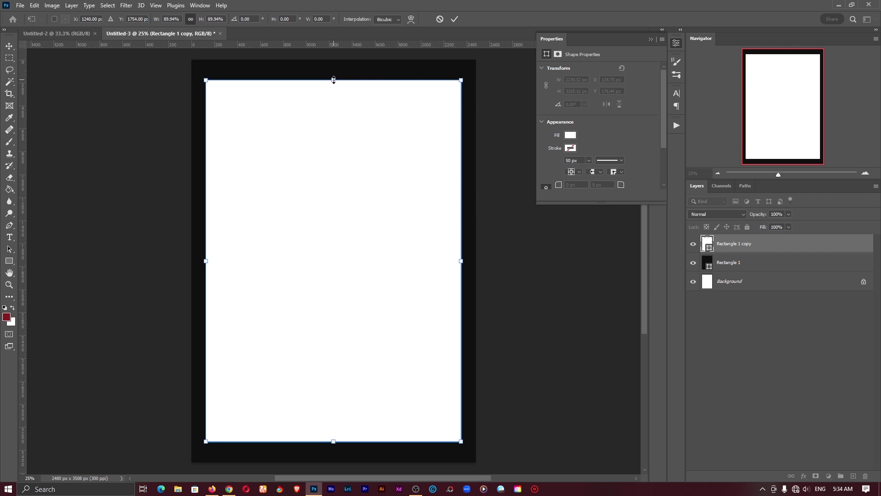
pyautogui.moveTo(333, 80); pyautogui.dragTo(333, 73)
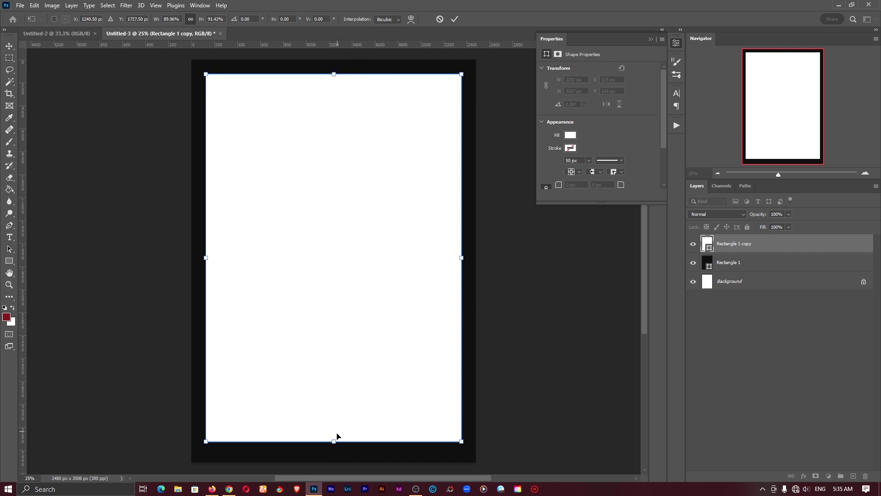
pyautogui.moveTo(333, 442); pyautogui.dragTo(334, 445)
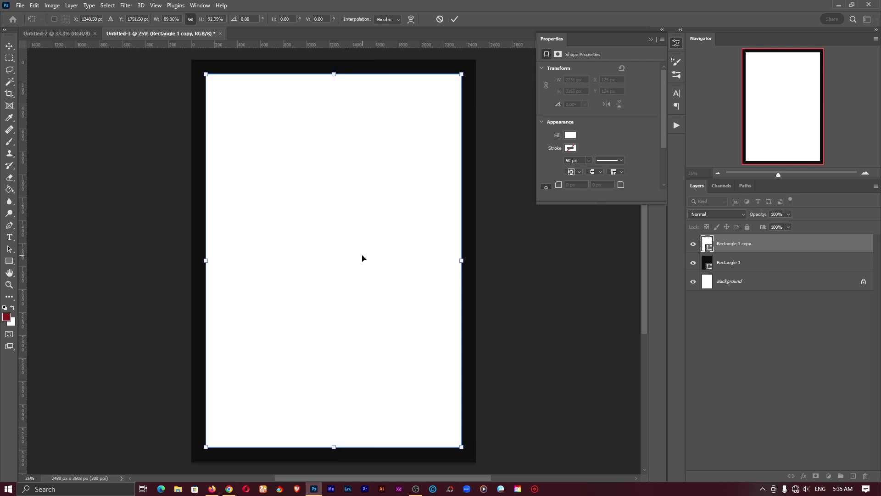
pyautogui.moveTo(362, 258); pyautogui.dragTo(362, 258)
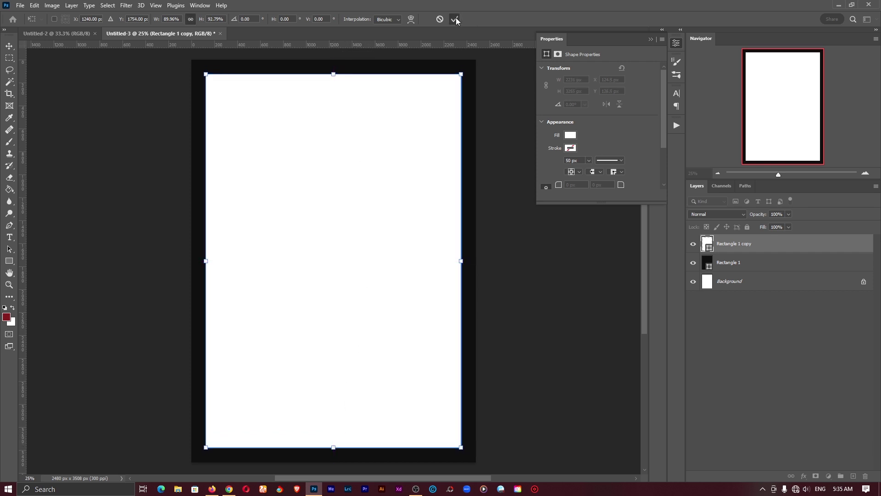
pyautogui.click(455, 19)
# - Zoom in to check the border at the frame's corners, then fit the page in the window
pyautogui.press('z')
pyautogui.moveTo(476, 61); pyautogui.dragTo(548, 53)
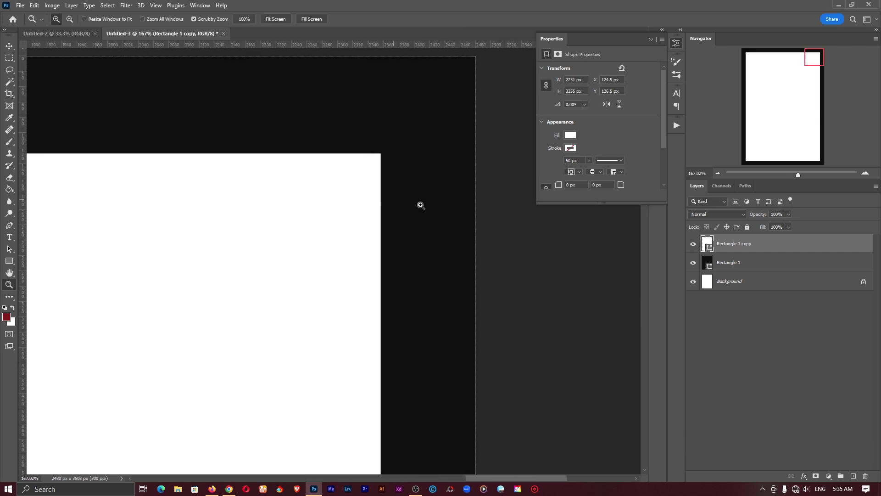
pyautogui.moveTo(821, 129); pyautogui.dragTo(825, 161)
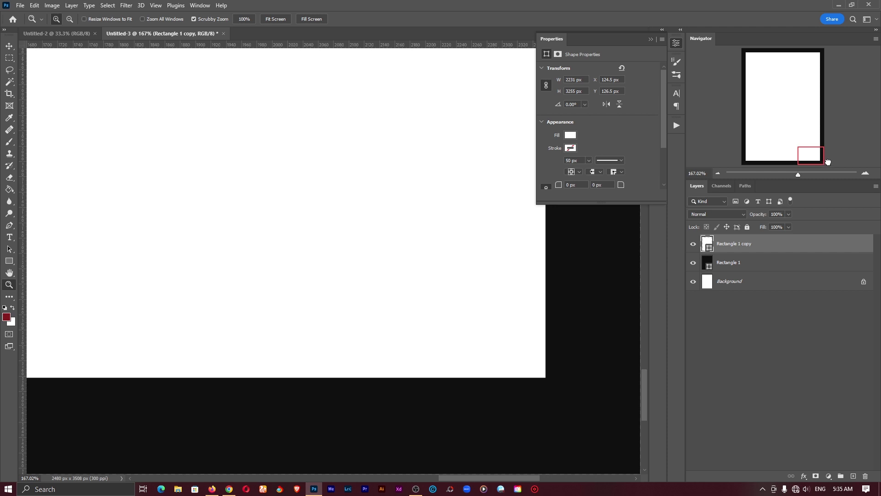
pyautogui.moveTo(525, 359); pyautogui.dragTo(335, 256)
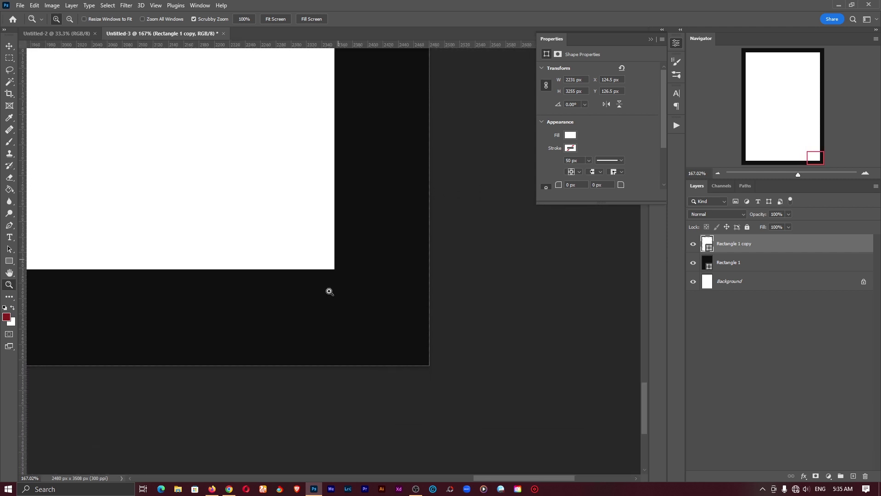
pyautogui.moveTo(175, 305); pyautogui.dragTo(464, 289)
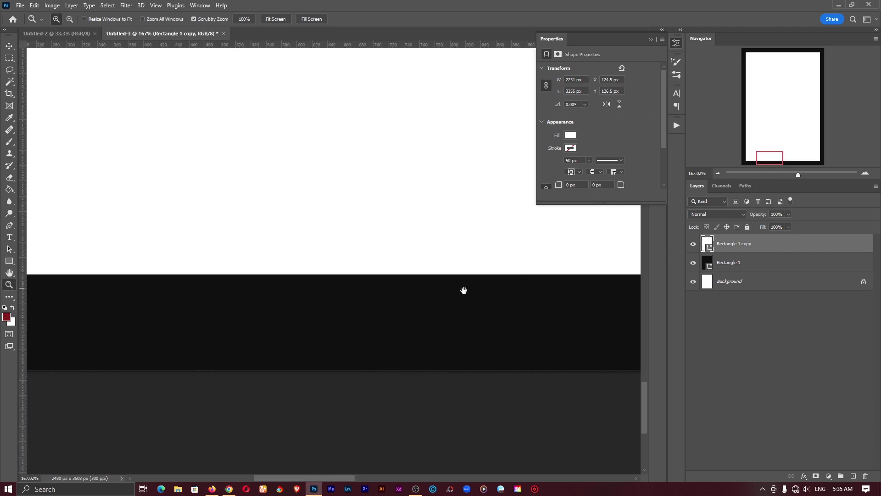
pyautogui.click(277, 20)
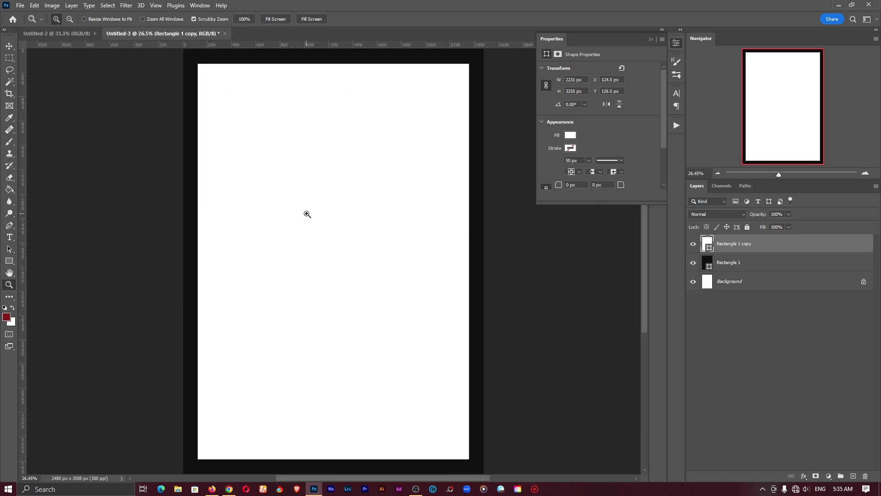
# - Delete the Background layer and load the white copy's outline as a selection
pyautogui.click(864, 282)
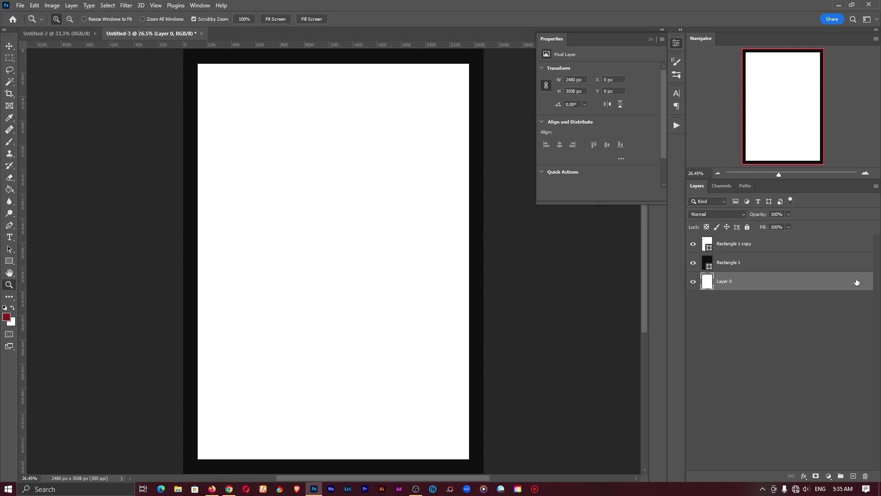
pyautogui.click(861, 474)
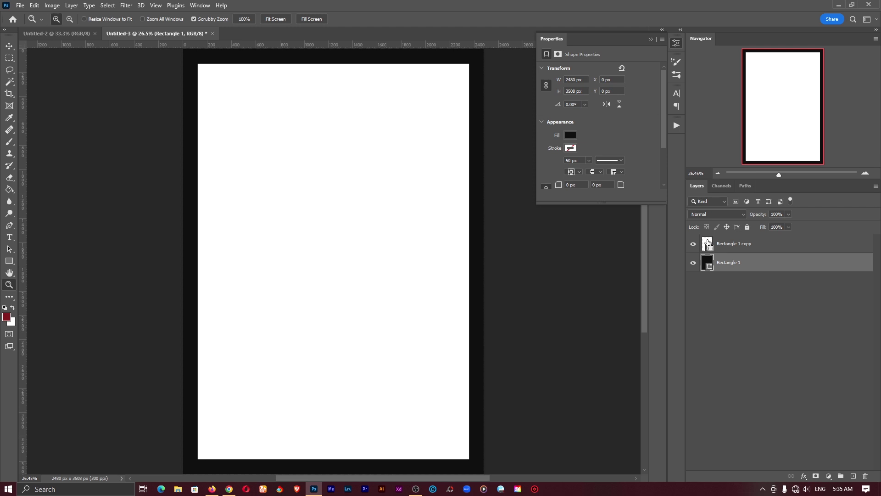
pyautogui.keyDown('ctrl'); pyautogui.click(707, 243); pyautogui.keyUp('ctrl')
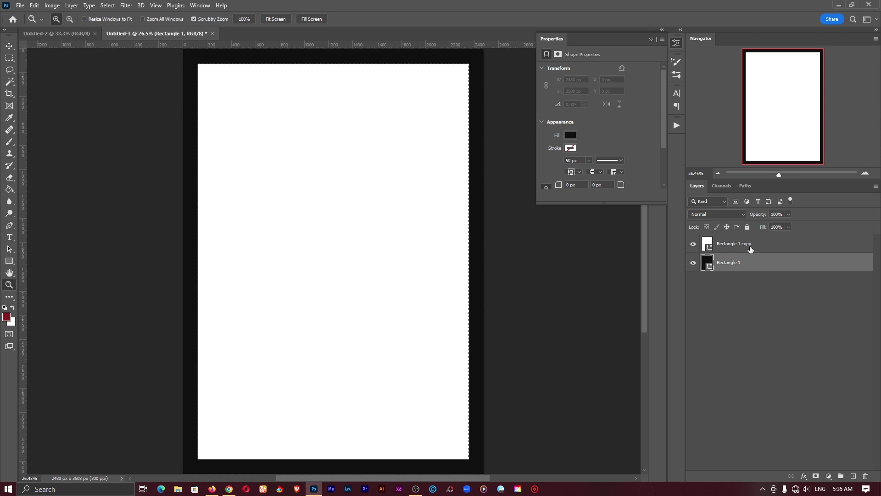
pyautogui.click(734, 247)
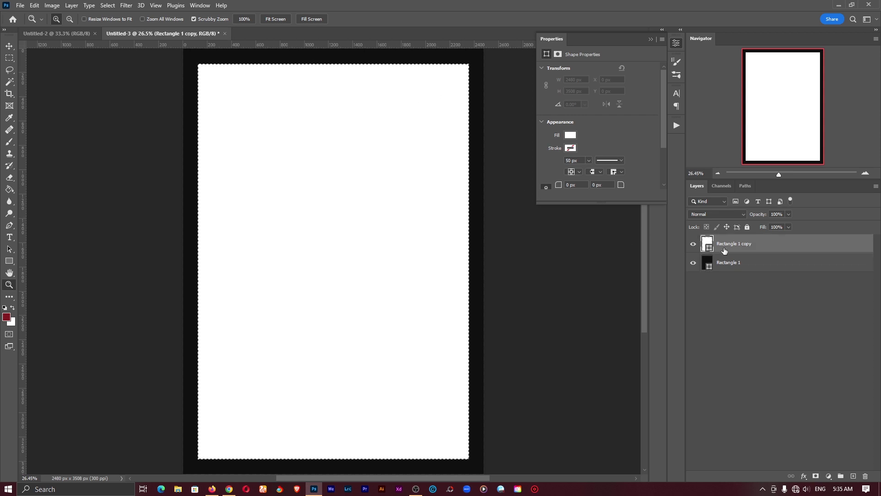
pyautogui.click(752, 269)
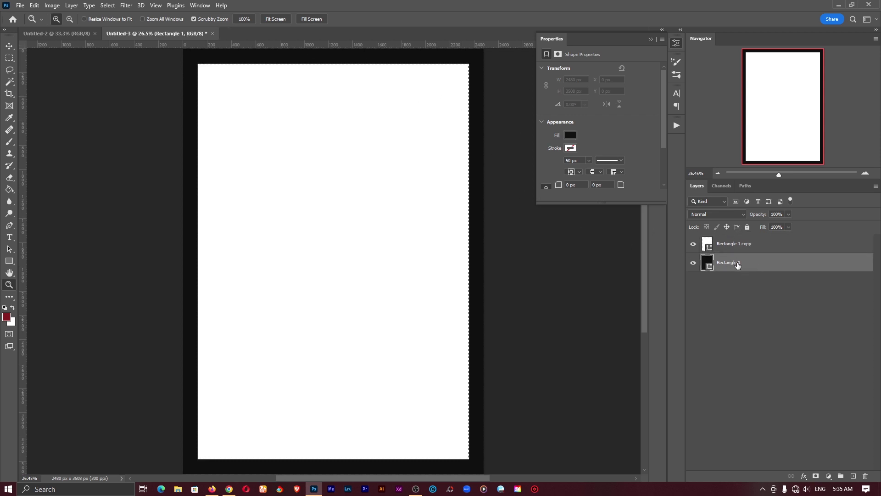
# - Mask Rectangle 1 with the inverted selection and delete the white copy layer
pyautogui.click(815, 476)
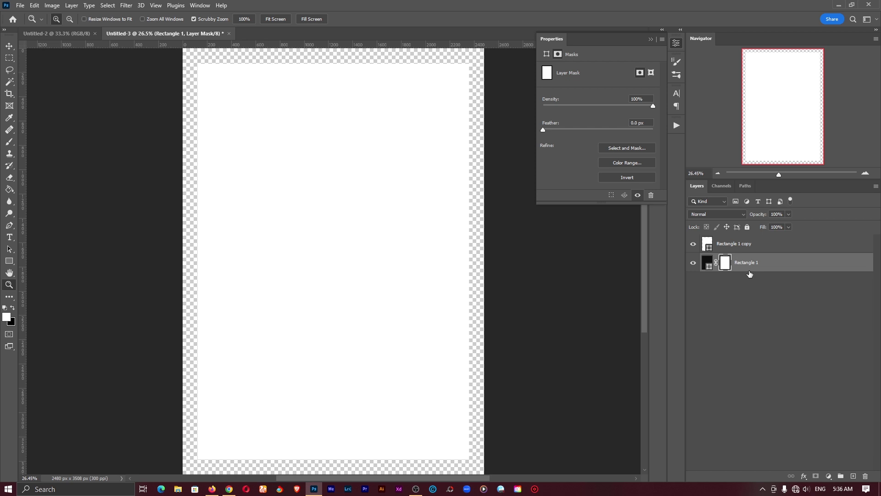
pyautogui.hotkey('ctrl', 'i')
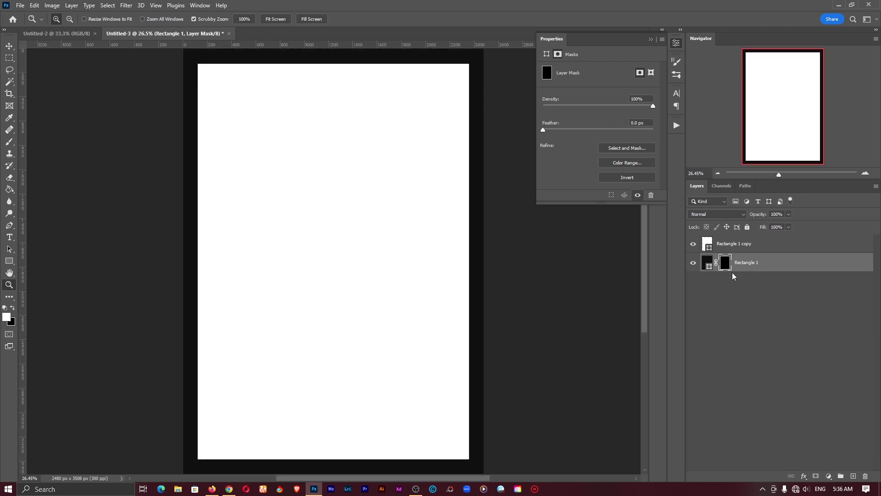
pyautogui.click(748, 246)
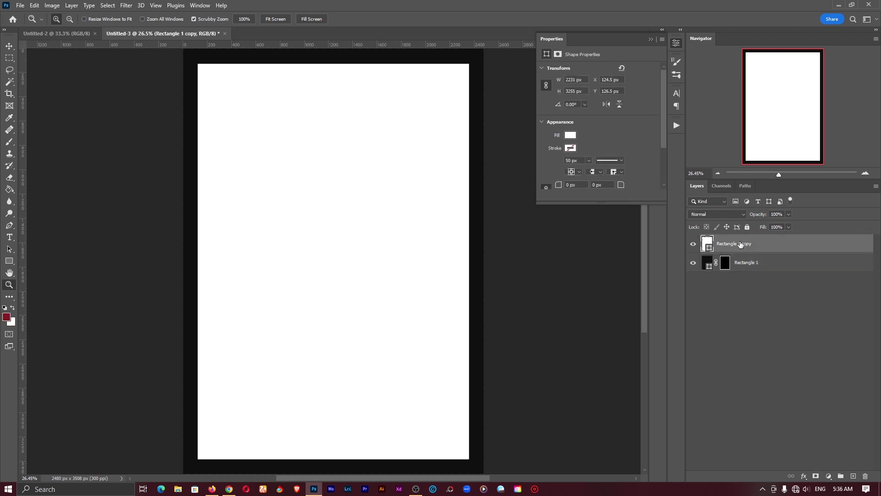
pyautogui.click(865, 475)
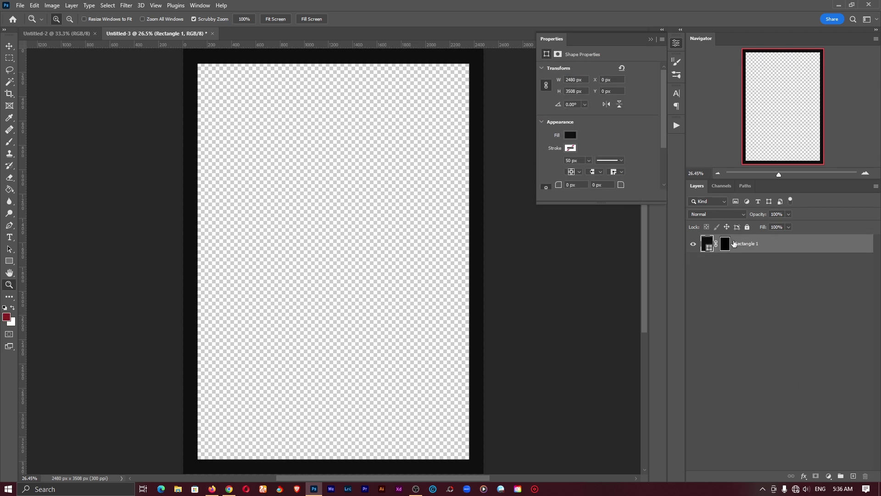
# - Move the masked frame into the square Untitled-2 document
pyautogui.click(9, 58)
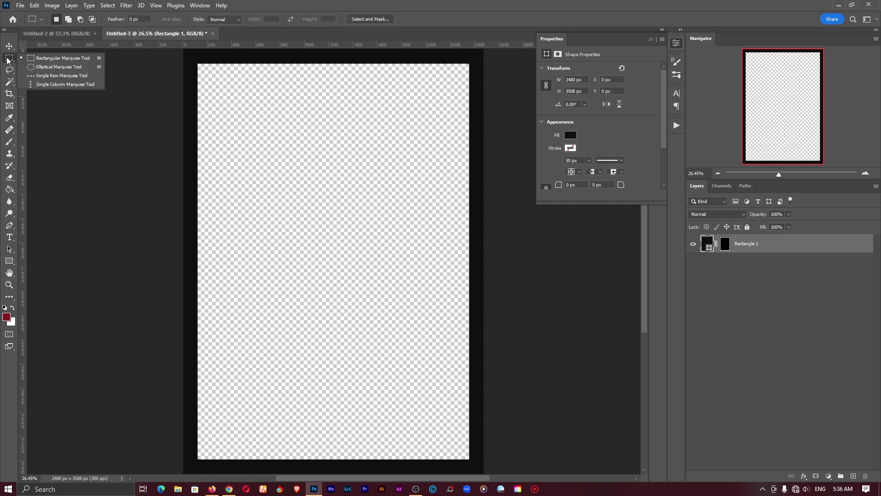
pyautogui.click(53, 60)
pyautogui.moveTo(196, 62); pyautogui.dragTo(465, 456)
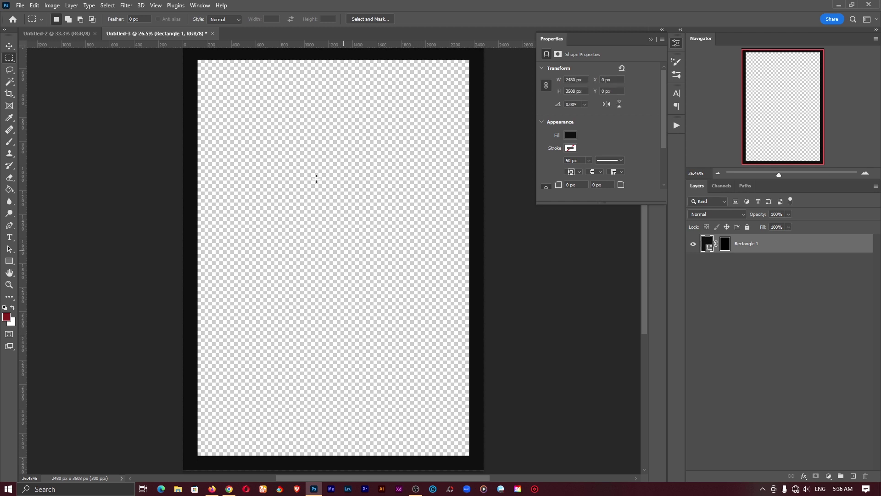
pyautogui.press('z')
pyautogui.moveTo(338, 160); pyautogui.dragTo(324, 162)
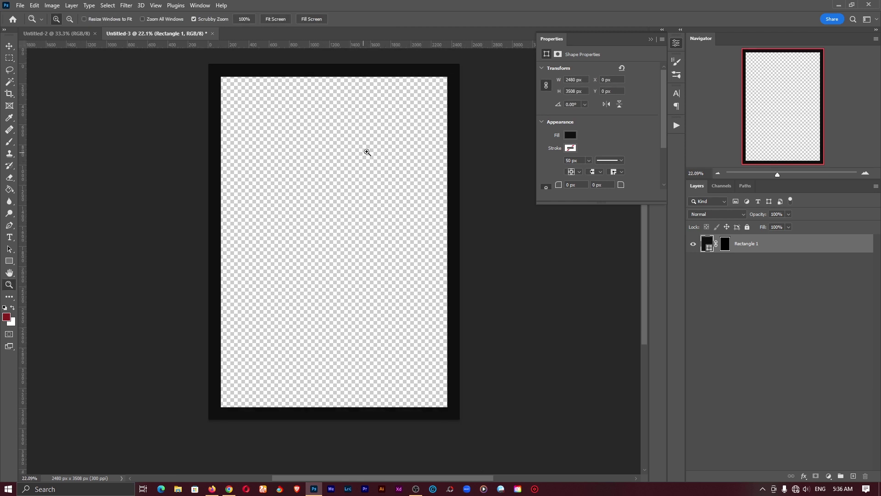
pyautogui.press('v')
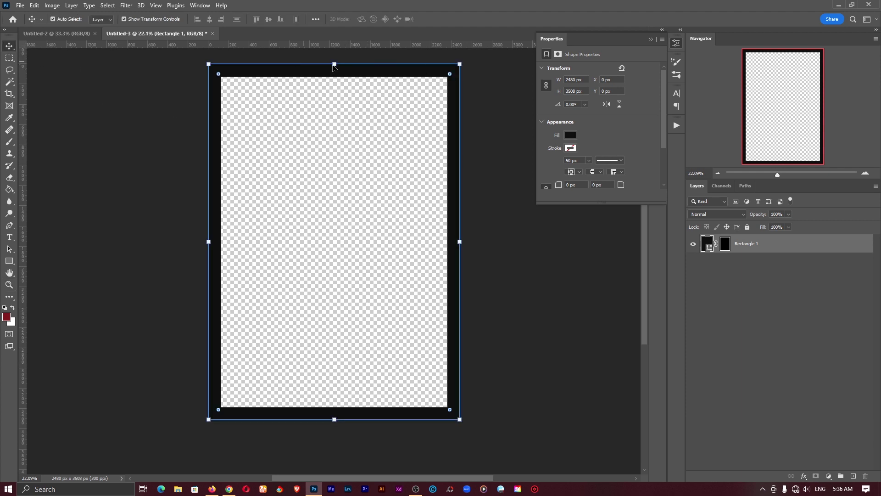
pyautogui.moveTo(340, 75); pyautogui.dragTo(344, 204)
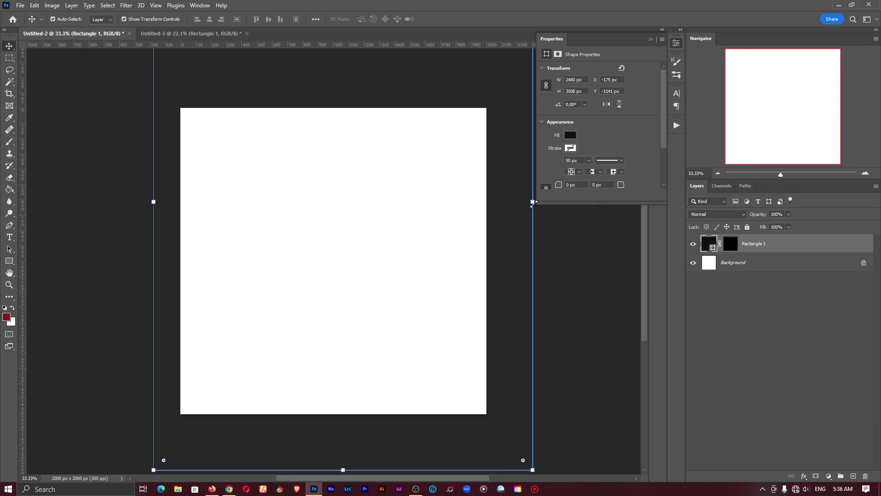
pyautogui.moveTo(534, 203); pyautogui.dragTo(561, 204)
# - Scale the frame to 1298.59 × 1836.88 px, centre it, and close Untitled-3 without saving
pyautogui.hotkey('ctrl', 't')
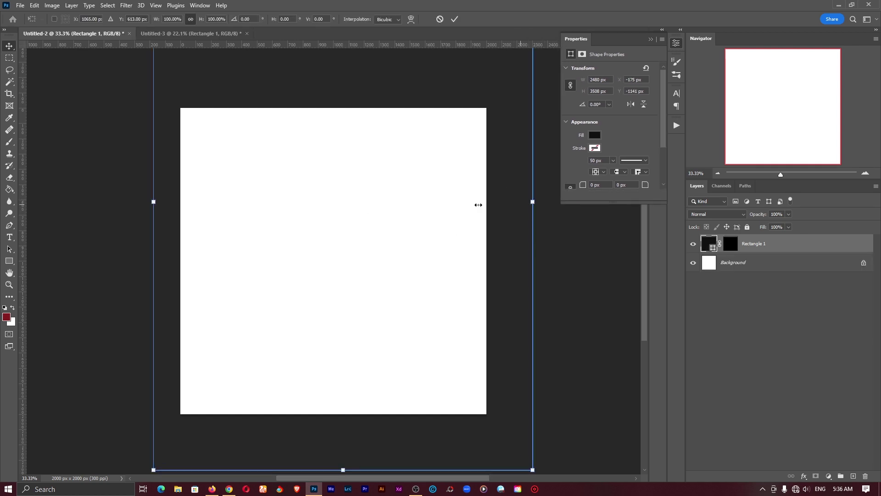
pyautogui.moveTo(478, 205); pyautogui.dragTo(299, 220)
pyautogui.moveTo(257, 199); pyautogui.dragTo(464, 251)
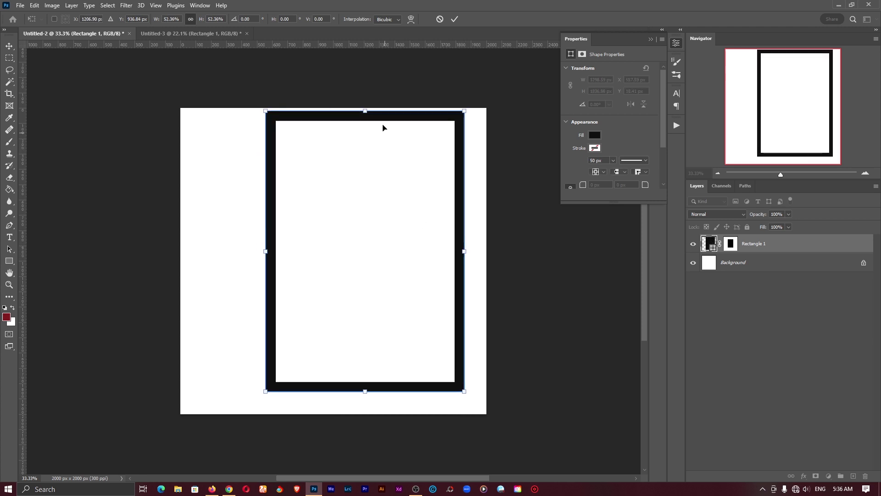
pyautogui.moveTo(383, 127); pyautogui.dragTo(350, 129)
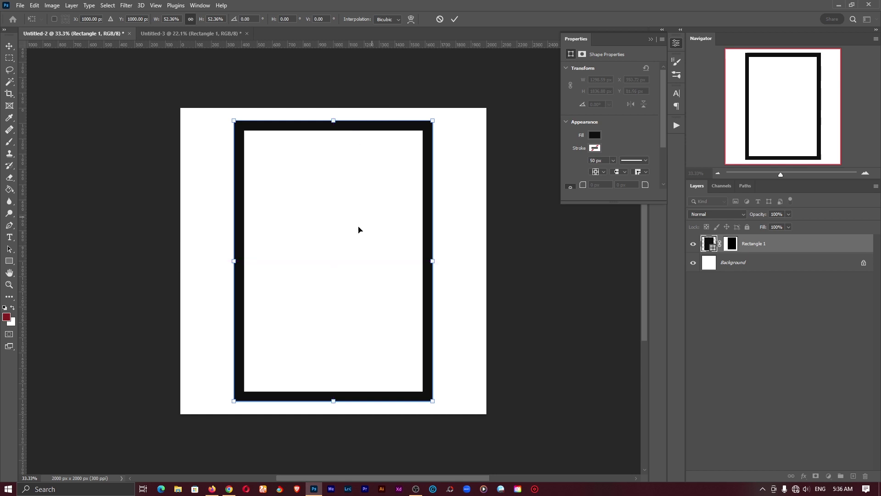
pyautogui.click(454, 18)
pyautogui.click(246, 33)
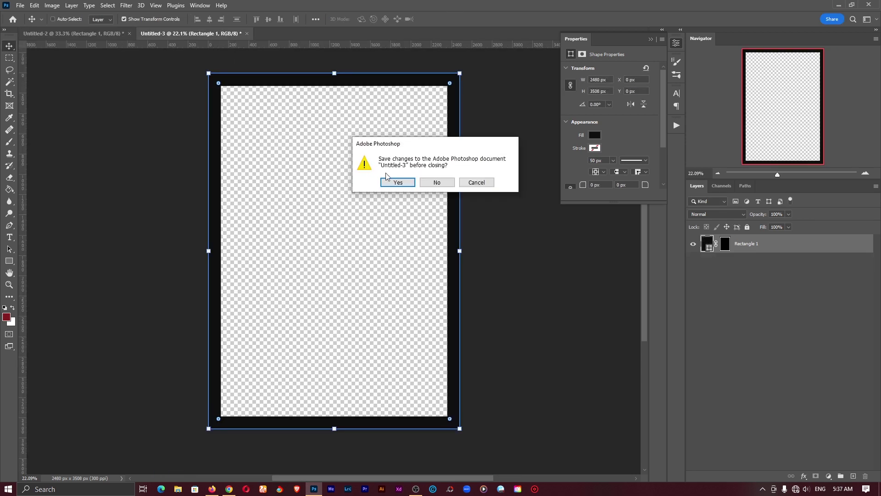
pyautogui.click(427, 181)
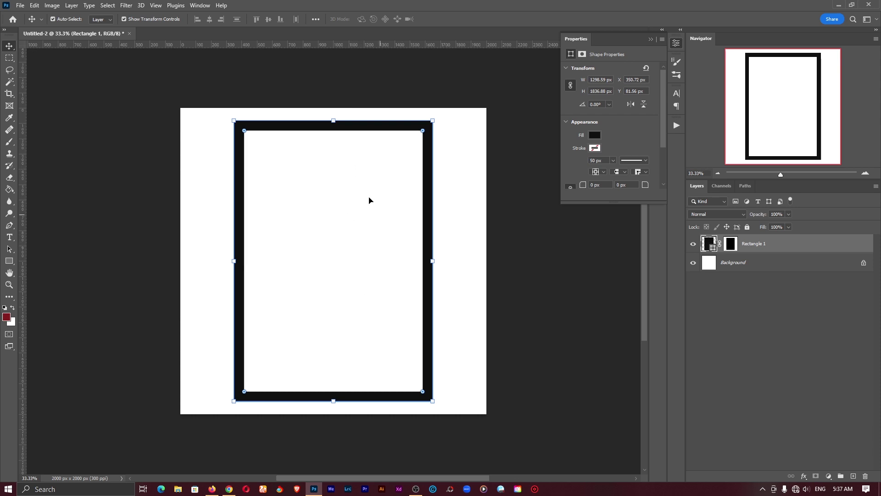
# - Fit the square page in view and rename Rectangle 1 to FRAME
pyautogui.press('z')
pyautogui.click(268, 18)
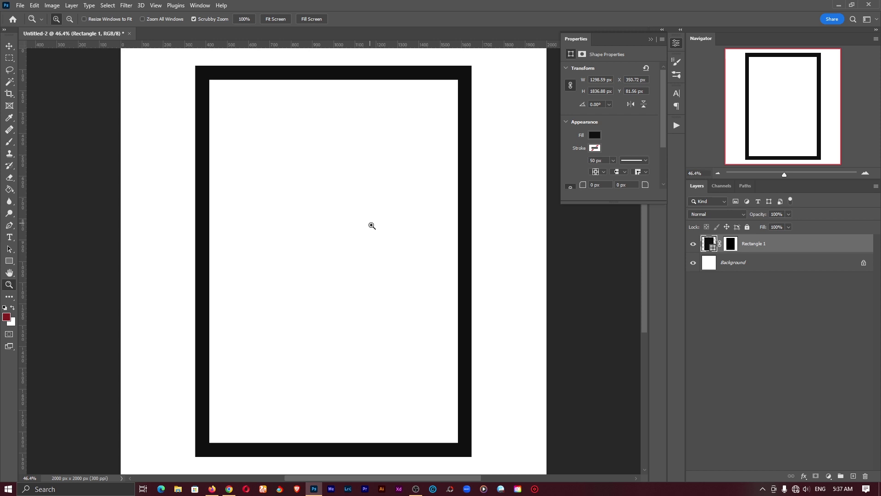
pyautogui.moveTo(372, 225); pyautogui.dragTo(365, 234)
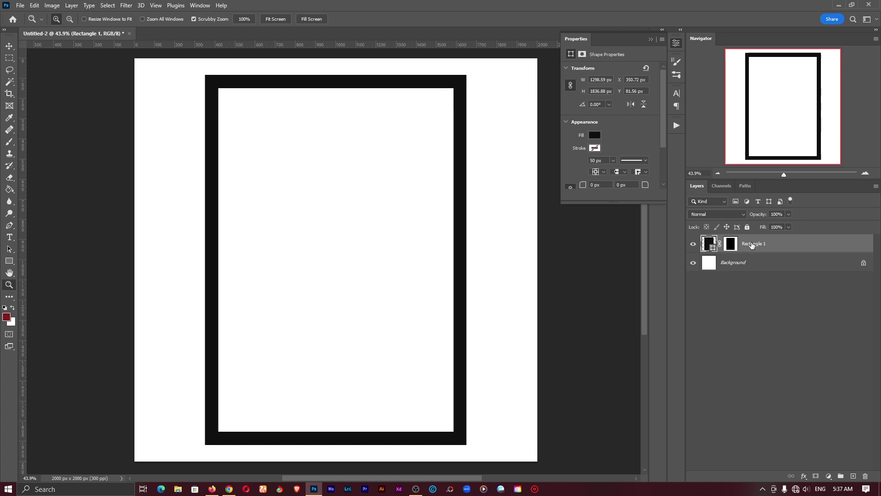
pyautogui.doubleClick(753, 243)
pyautogui.write('G')
pyautogui.write('RAME')
pyautogui.press('Return')
# - Try a bright red fill on the frame, then undo back to black
pyautogui.click(9, 262)
pyautogui.rightClick(8, 262)
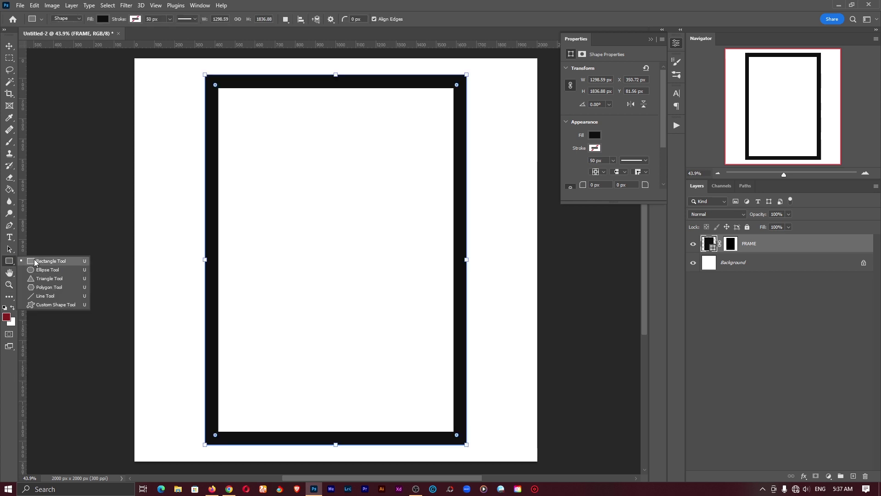
pyautogui.click(35, 263)
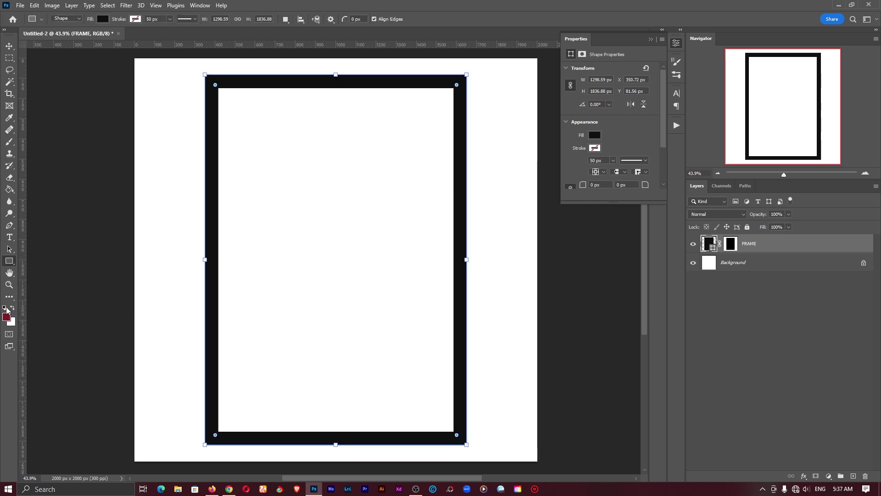
pyautogui.click(7, 317)
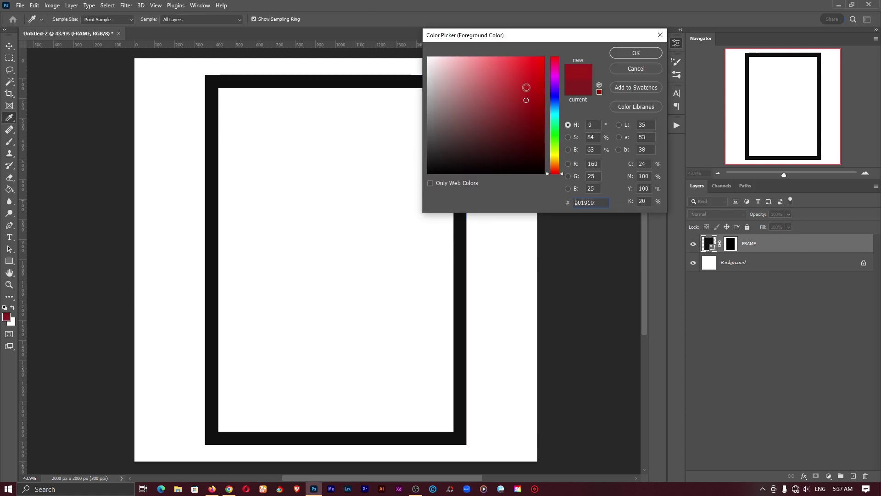
pyautogui.moveTo(527, 87); pyautogui.dragTo(545, 57)
pyautogui.click(624, 54)
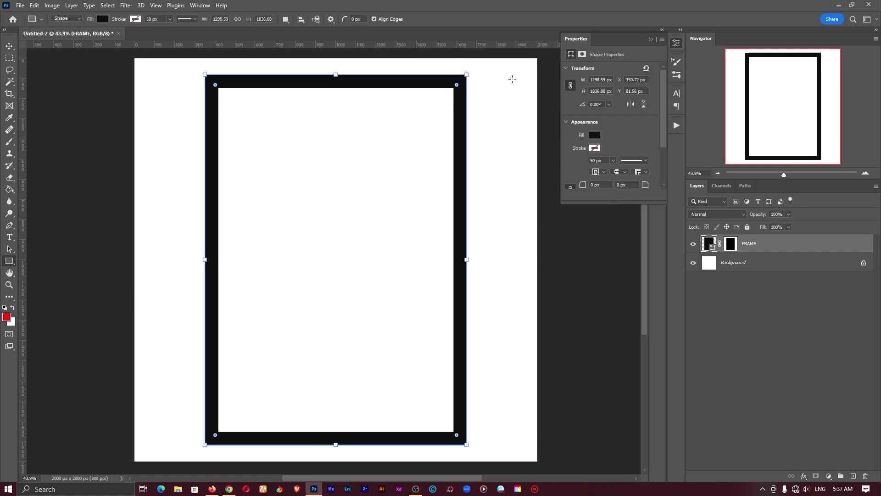
pyautogui.click(103, 19)
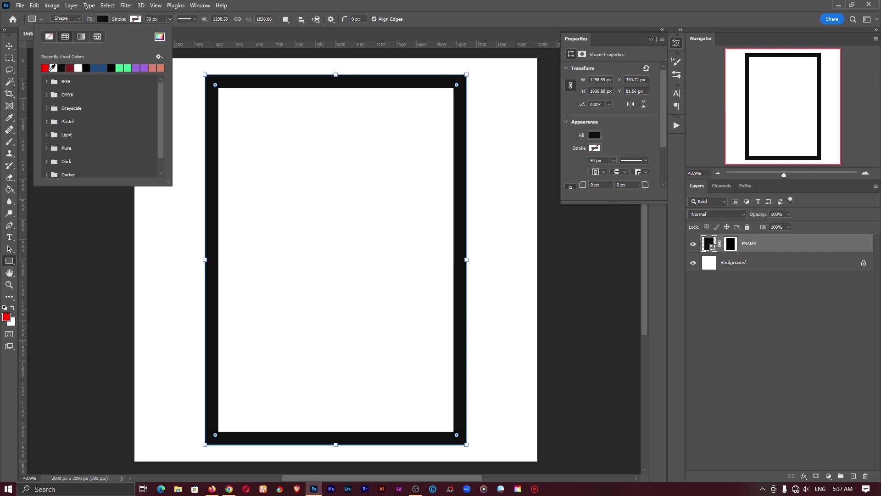
pyautogui.click(49, 69)
pyautogui.press('Return')
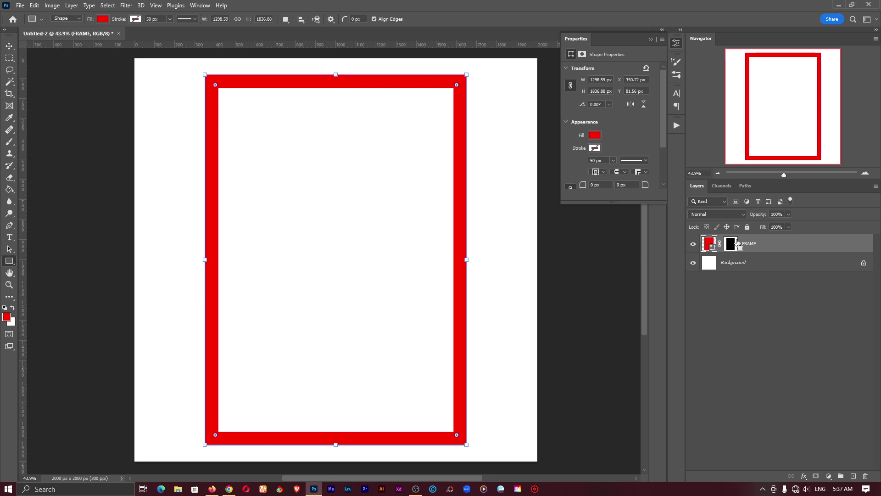
pyautogui.hotkey('ctrl', 'z')
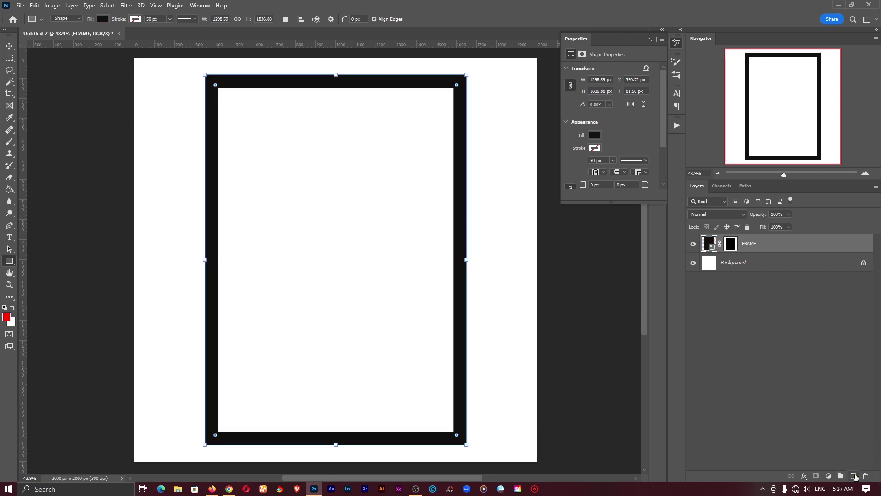
# - Draw a 1228 × 1766 px red rectangle below FRAME and name it IMAGE GOES HERE
pyautogui.click(854, 475)
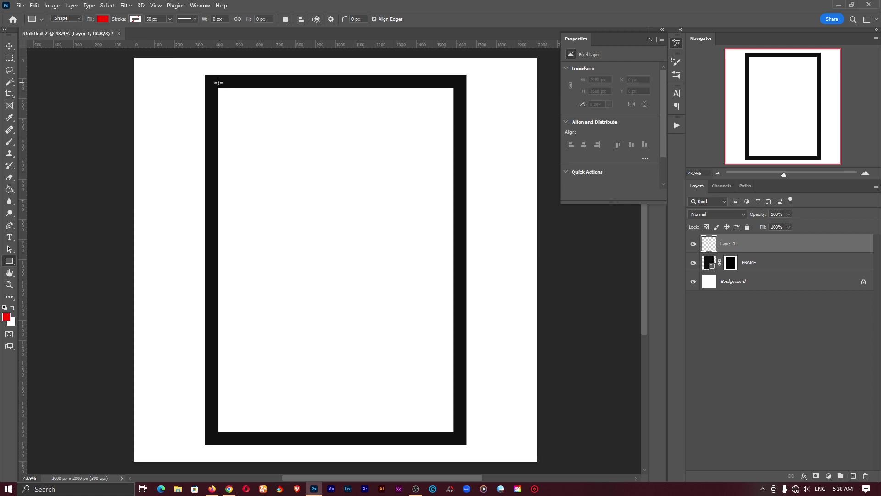
pyautogui.moveTo(212, 81); pyautogui.dragTo(459, 436)
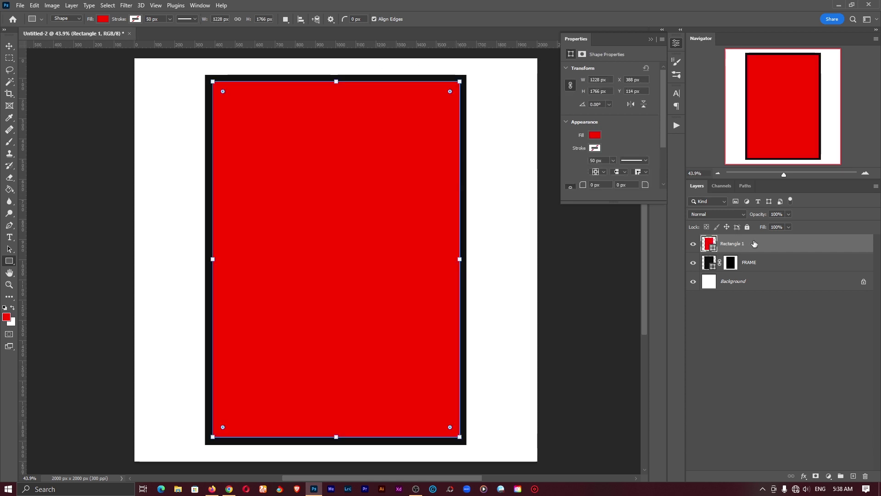
pyautogui.moveTo(755, 244); pyautogui.dragTo(752, 271)
pyautogui.doubleClick(736, 261)
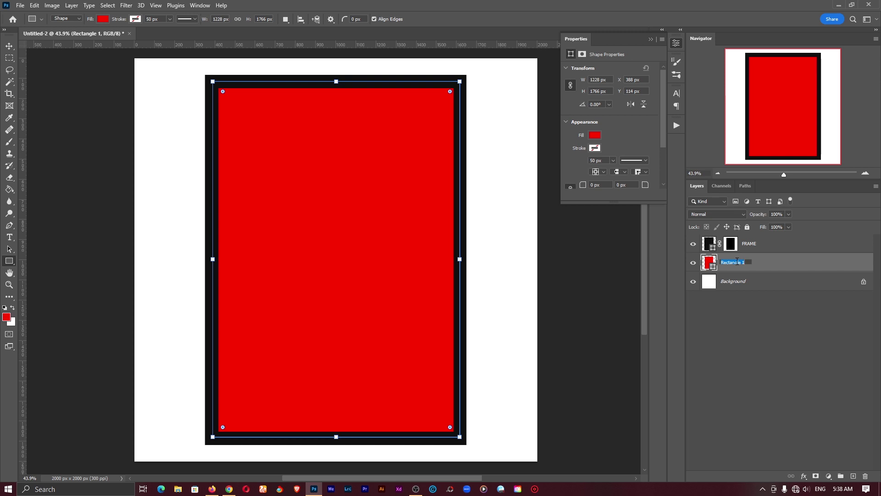
pyautogui.press('BackSpace')
pyautogui.write('IMAGE GOES HERE')
pyautogui.press('Return')
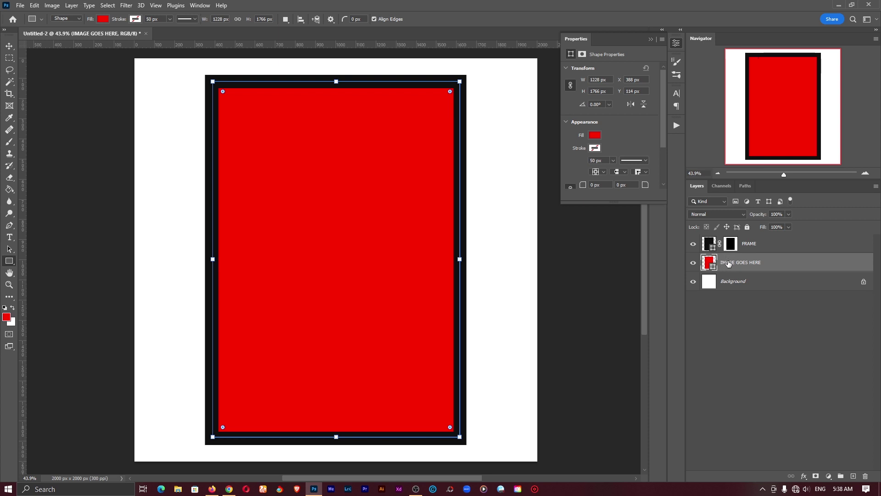
# - Convert IMAGE GOES HERE to a smart object and open its contents
pyautogui.rightClick(729, 262)
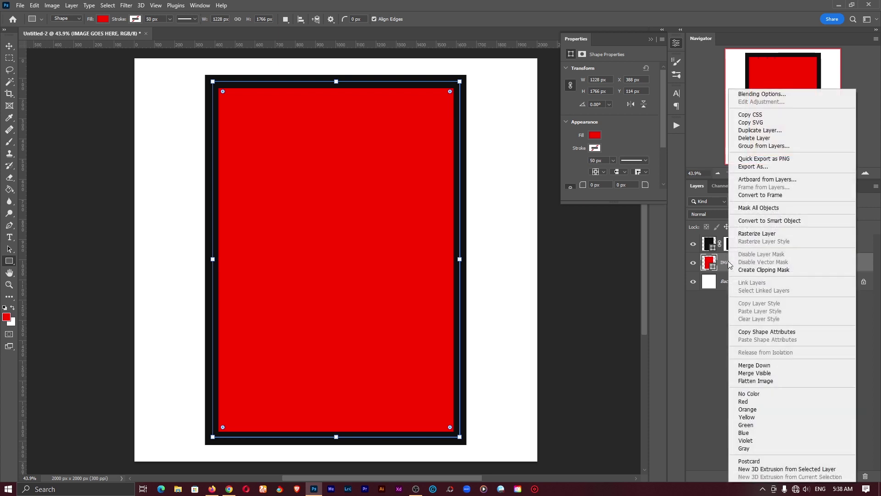
pyautogui.click(753, 221)
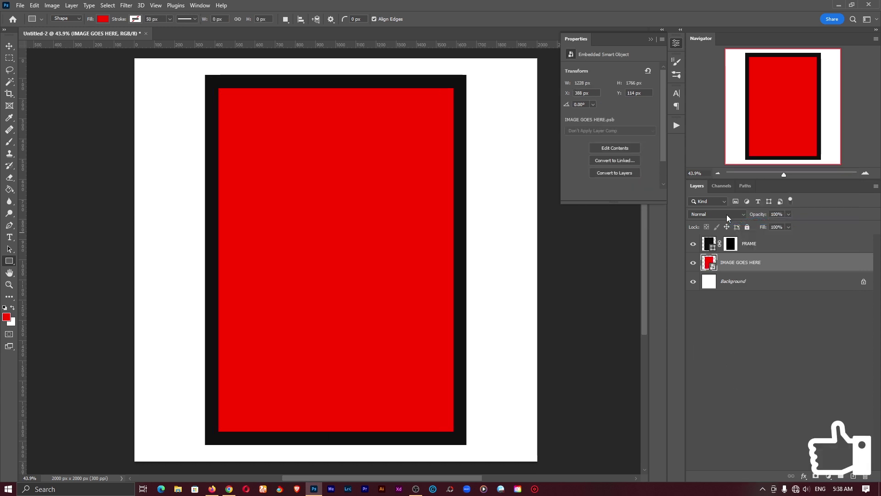
pyautogui.doubleClick(708, 262)
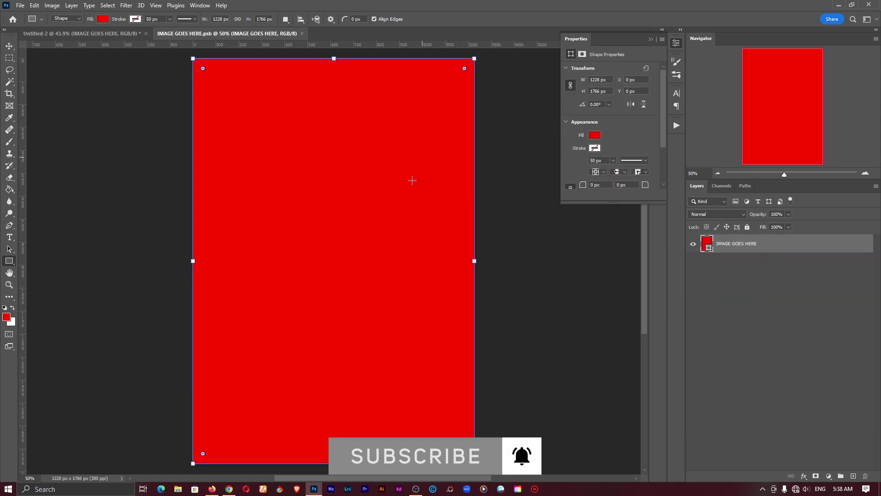
pyautogui.hotkey('ctrl', 'Tab')
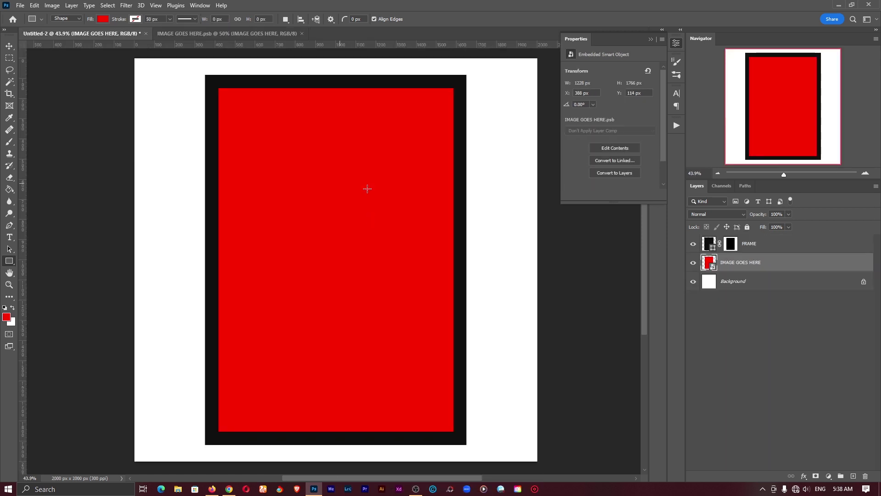
pyautogui.click(198, 33)
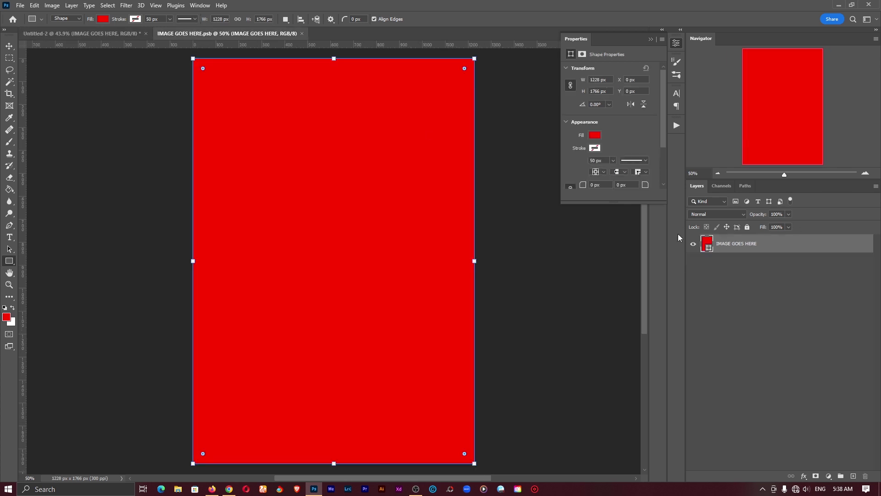
# - Change the smart object's rectangle fill to bright blue, then save and close it
pyautogui.doubleClick(707, 244)
pyautogui.click(536, 160)
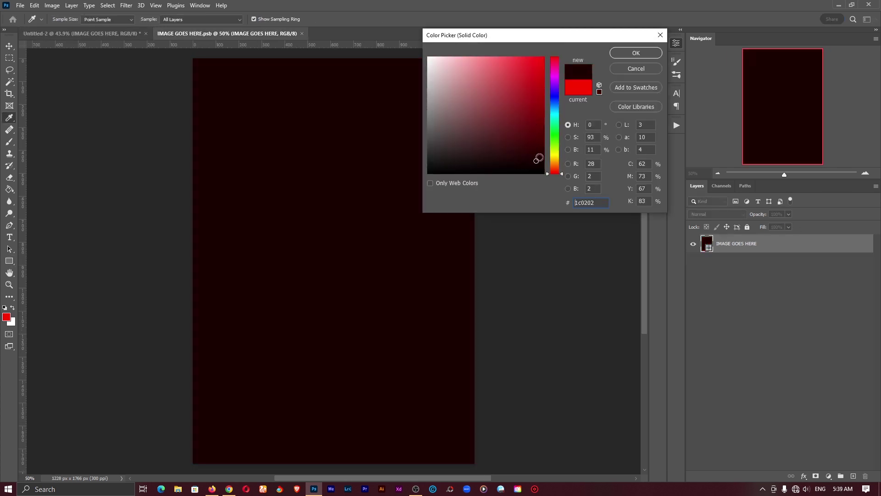
pyautogui.click(555, 107)
pyautogui.moveTo(555, 102); pyautogui.dragTo(556, 93)
pyautogui.click(525, 106)
pyautogui.click(535, 84)
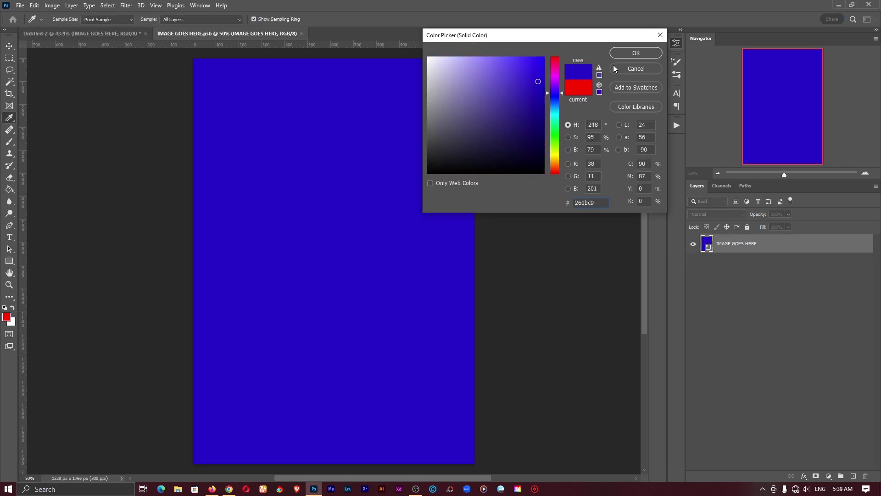
pyautogui.click(619, 52)
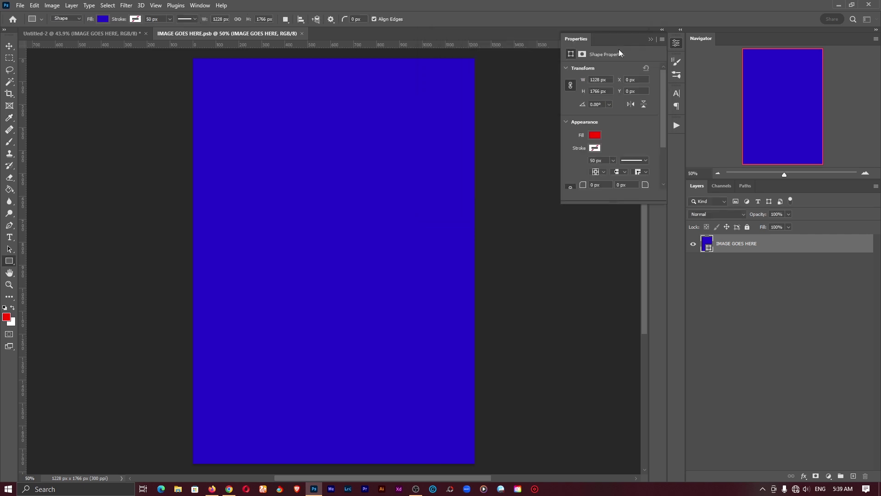
pyautogui.click(306, 33)
pyautogui.click(409, 182)
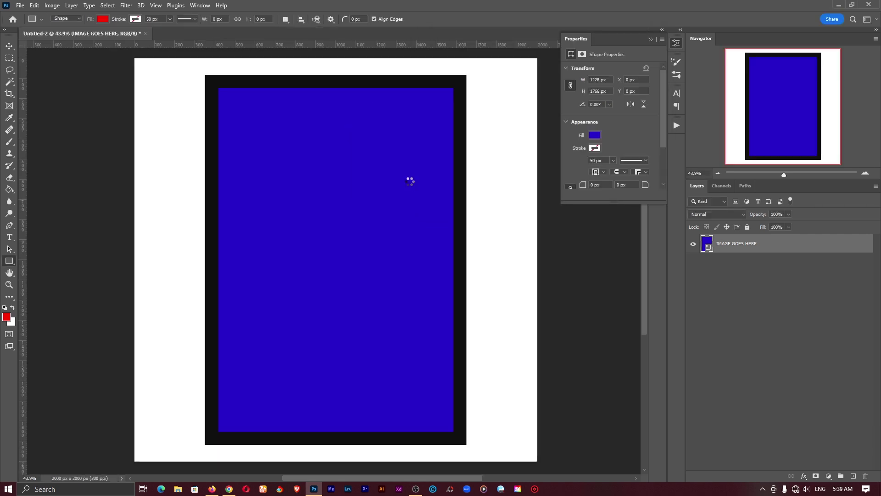
# - Reopen the smart object's contents and drag a photo from Local Disk (H:) into it
pyautogui.press('z')
pyautogui.moveTo(354, 220); pyautogui.dragTo(341, 218)
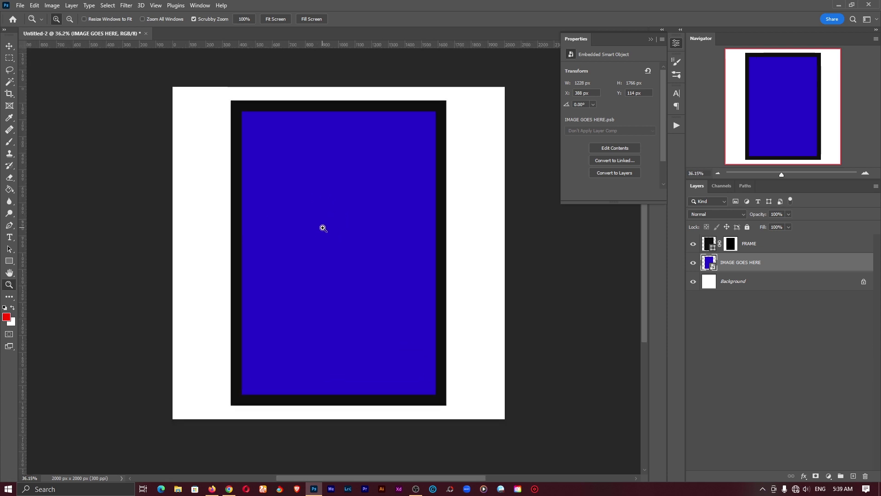
pyautogui.doubleClick(709, 262)
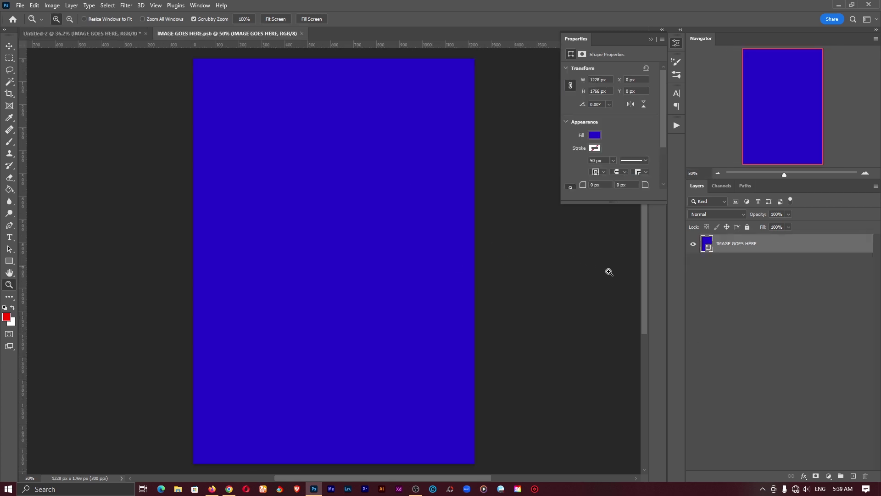
pyautogui.click(177, 489)
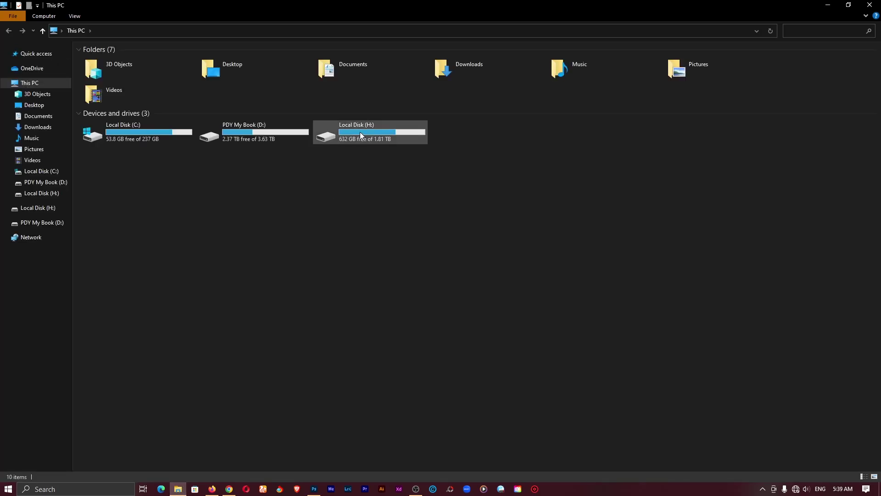
pyautogui.doubleClick(360, 133)
pyautogui.hotkey('alt', 'Tab')
pyautogui.moveTo(754, 299); pyautogui.dragTo(352, 225)
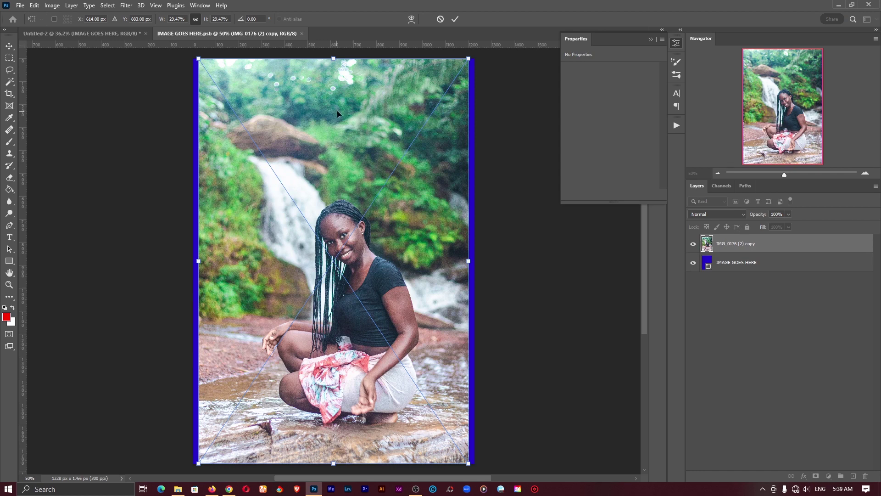
# - Scale and shift the waterfall photo until it covers the blue placeholder, then commit the transform
pyautogui.moveTo(203, 259); pyautogui.dragTo(194, 260)
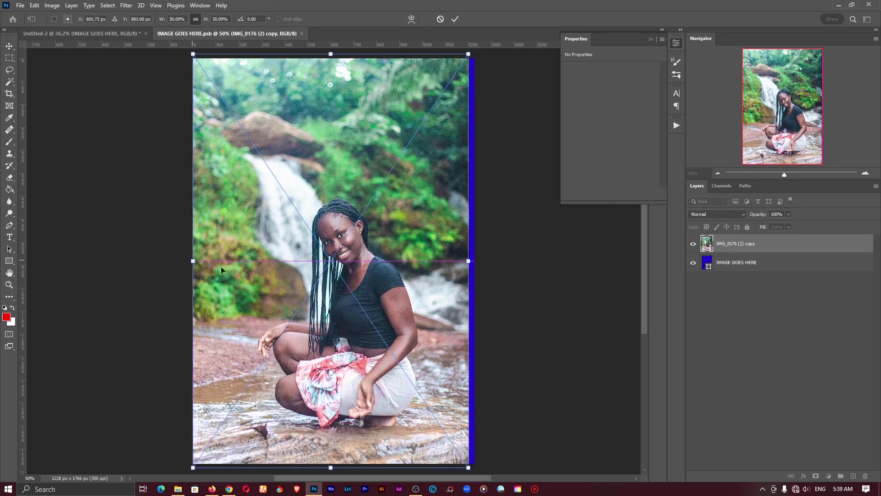
pyautogui.moveTo(471, 262); pyautogui.dragTo(482, 262)
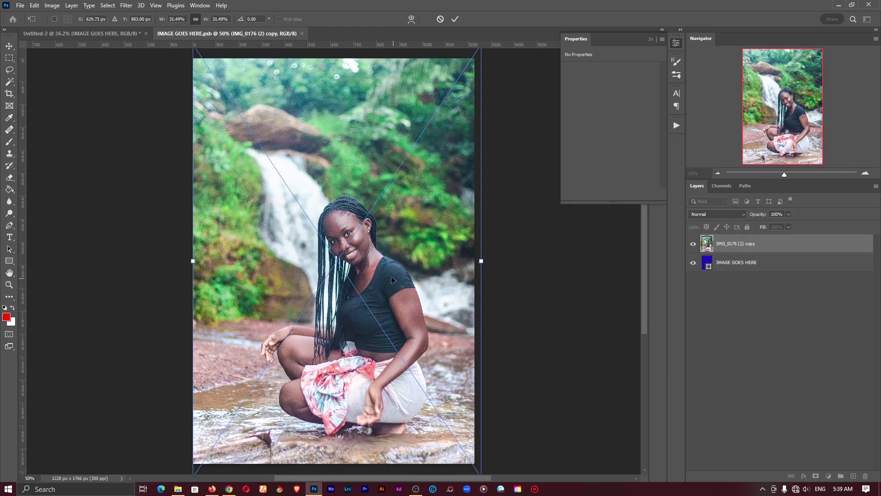
pyautogui.moveTo(394, 280); pyautogui.dragTo(375, 279)
pyautogui.moveTo(463, 261); pyautogui.dragTo(485, 261)
pyautogui.moveTo(367, 260); pyautogui.dragTo(359, 247)
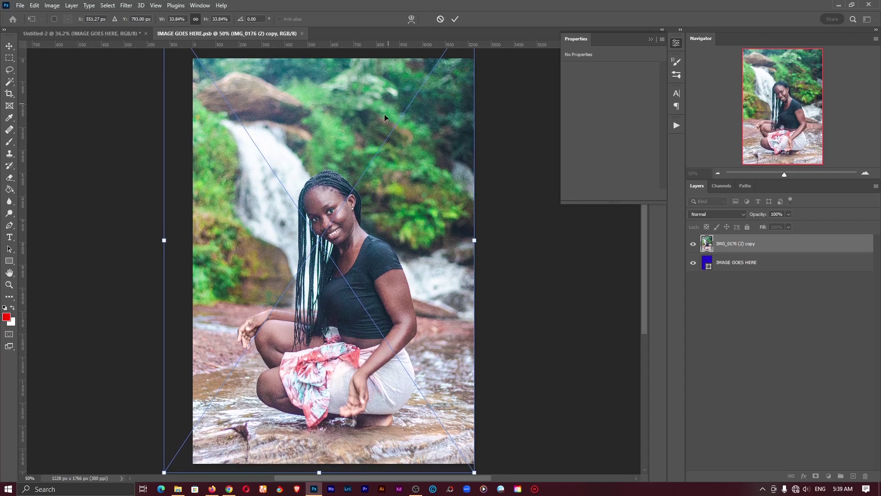
pyautogui.moveTo(384, 114); pyautogui.dragTo(385, 112)
pyautogui.click(454, 19)
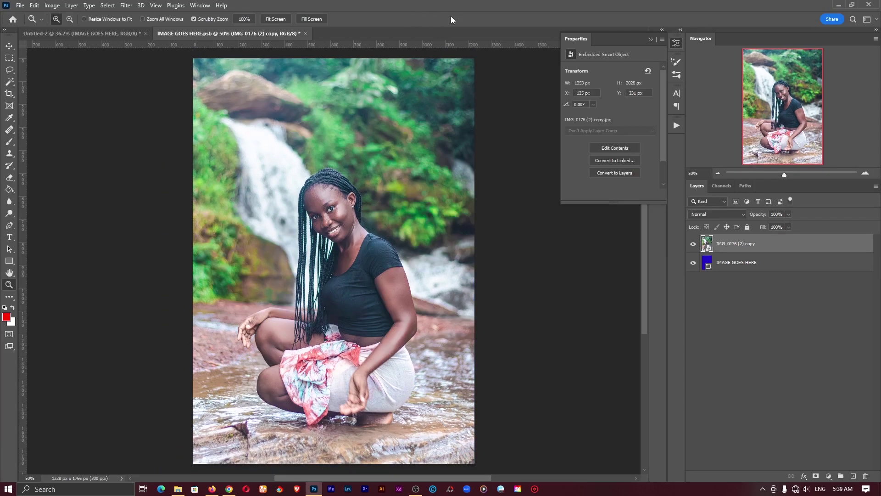
# - Close the smart object, saving its contents, and return to the framed photo in Untitled-2
pyautogui.hotkey('ctrl', 'w')
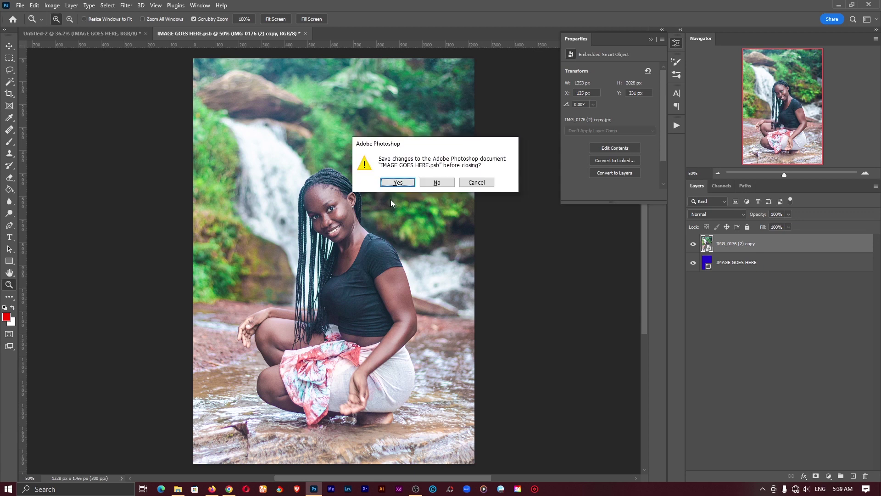
pyautogui.click(397, 182)
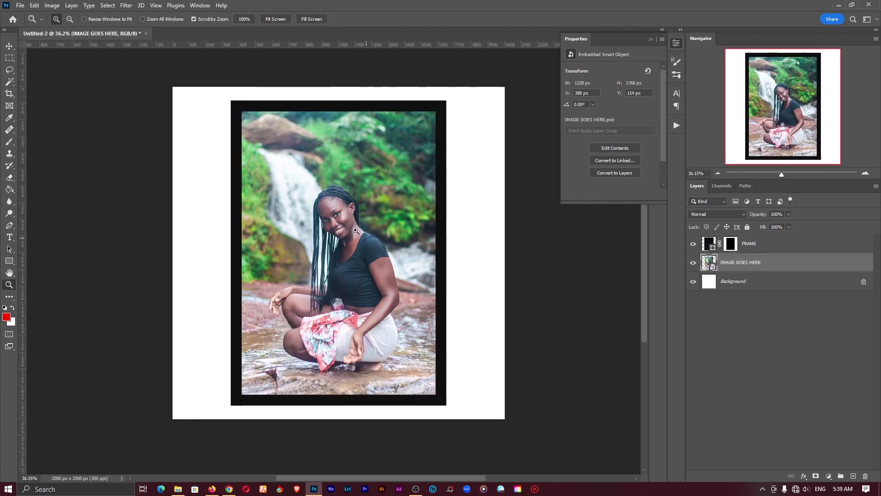
pyautogui.scroll(-2, 400, 244)
pyautogui.scroll(4, 400, 243)
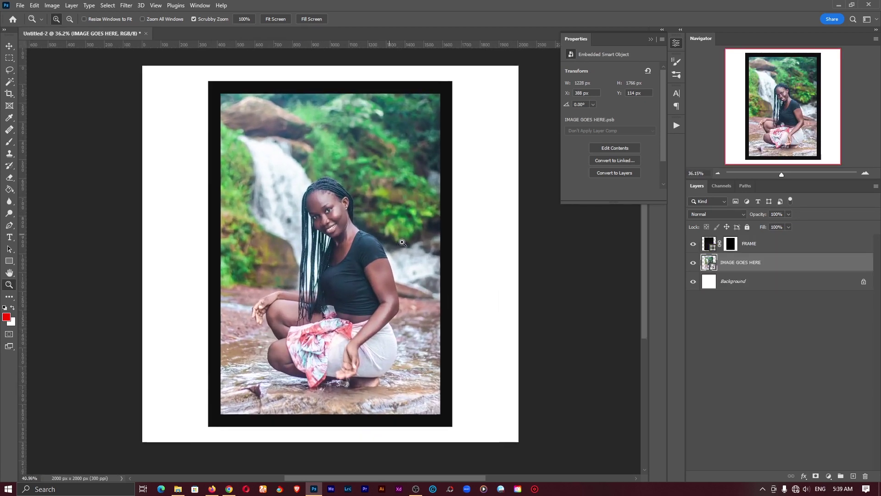
pyautogui.scroll(-2, 399, 242)
pyautogui.scroll(2, 396, 244)
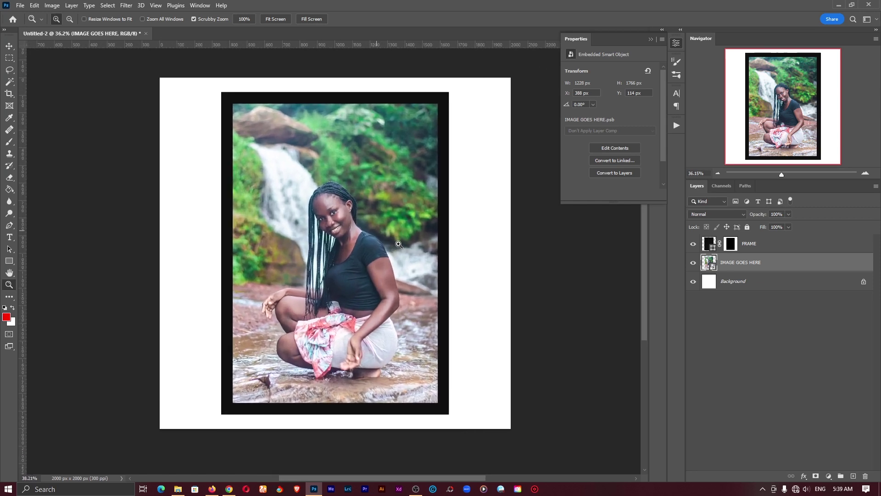
pyautogui.scroll(-2, 392, 245)
pyautogui.scroll(-1, 391, 245)
pyautogui.moveTo(460, 236); pyautogui.dragTo(407, 194)
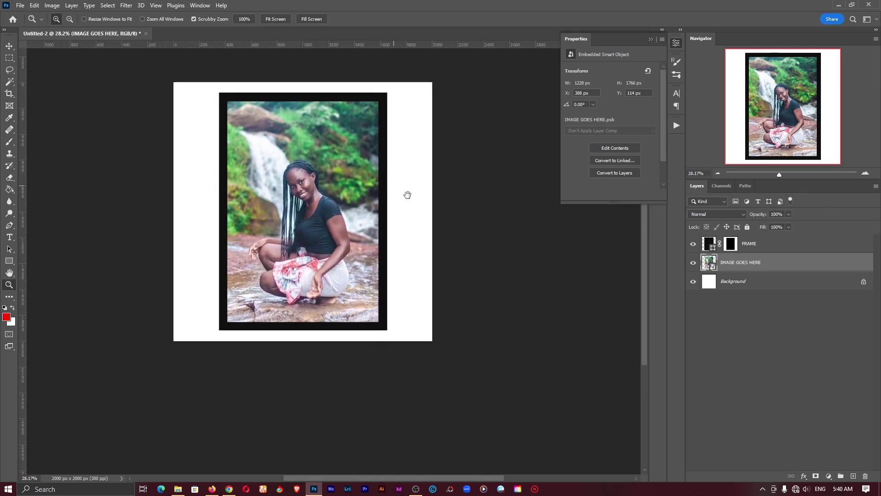
pyautogui.moveTo(353, 190); pyautogui.dragTo(394, 235)
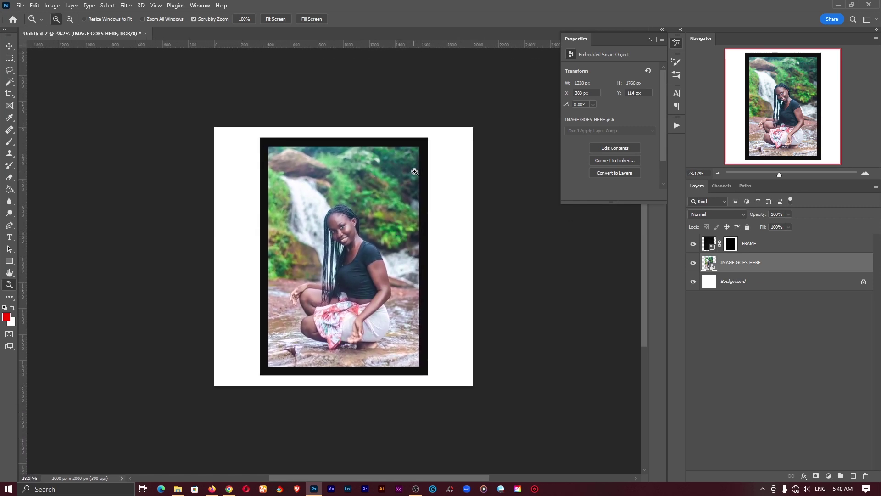
# - Crop the canvas outward to a 1:1 white square of 2398 × 2397 px
pyautogui.press('c')
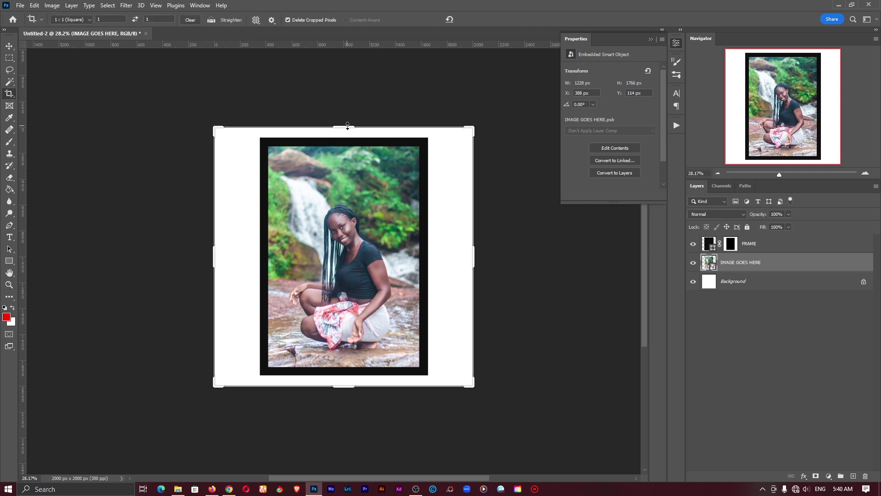
pyautogui.moveTo(347, 124); pyautogui.dragTo(348, 101)
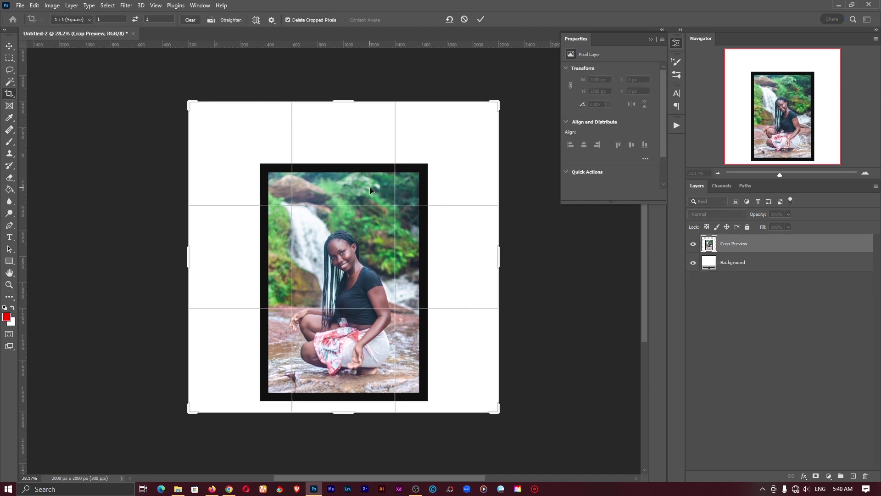
pyautogui.press('Return')
# - Move the FRAME and IMAGE GOES HERE layers up together to Y 280.56 px
pyautogui.keyDown('shift'); pyautogui.click(765, 251); pyautogui.keyUp('shift')
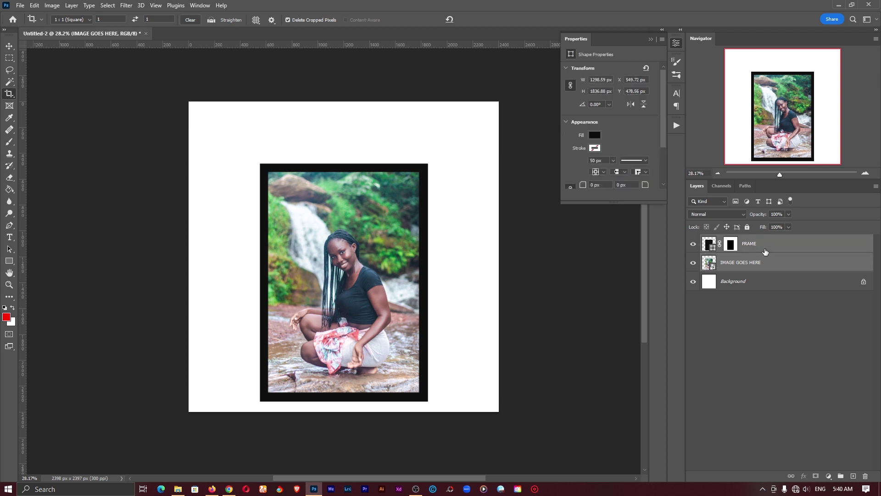
pyautogui.press('v')
pyautogui.moveTo(379, 247); pyautogui.dragTo(379, 222)
pyautogui.press('z')
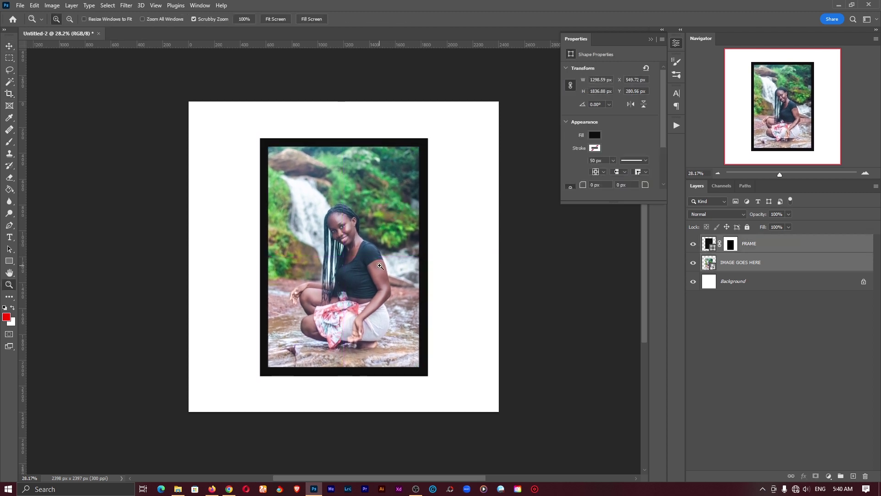
pyautogui.moveTo(381, 264); pyautogui.dragTo(393, 262)
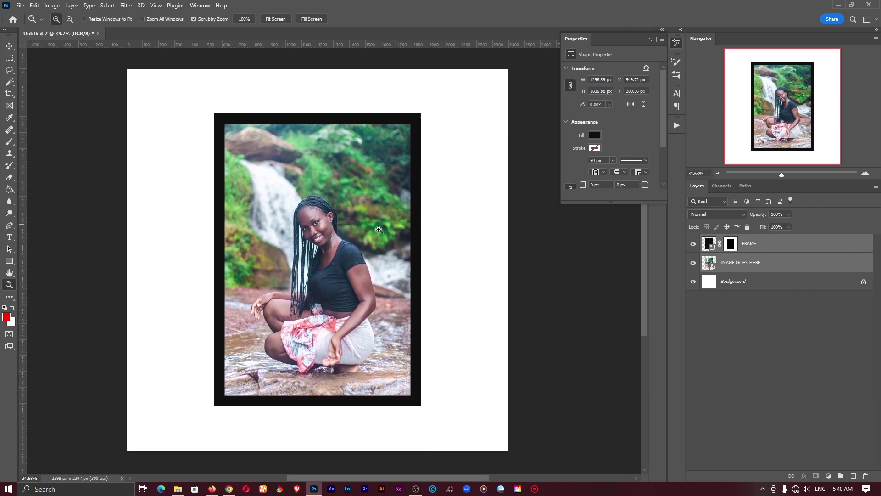
# - Add an Inner Shadow effect with Multiply blend mode to the IMAGE GOES HERE layer
pyautogui.moveTo(370, 233); pyautogui.dragTo(377, 232)
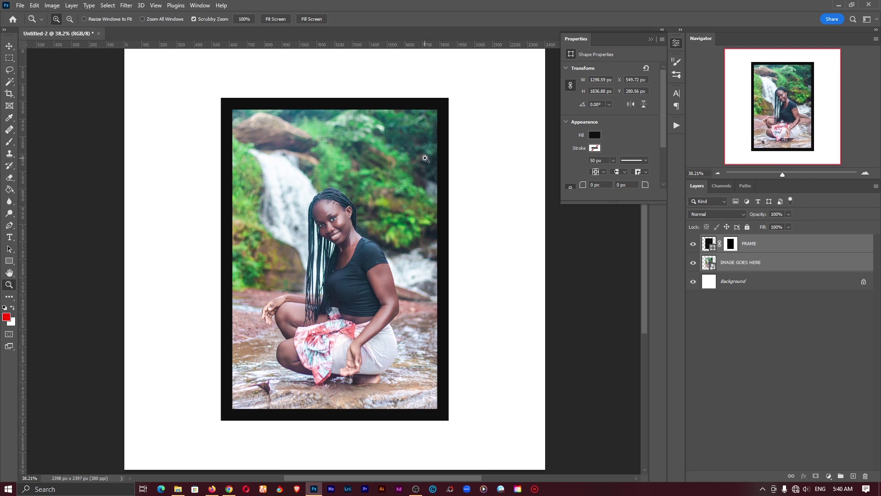
pyautogui.click(741, 264)
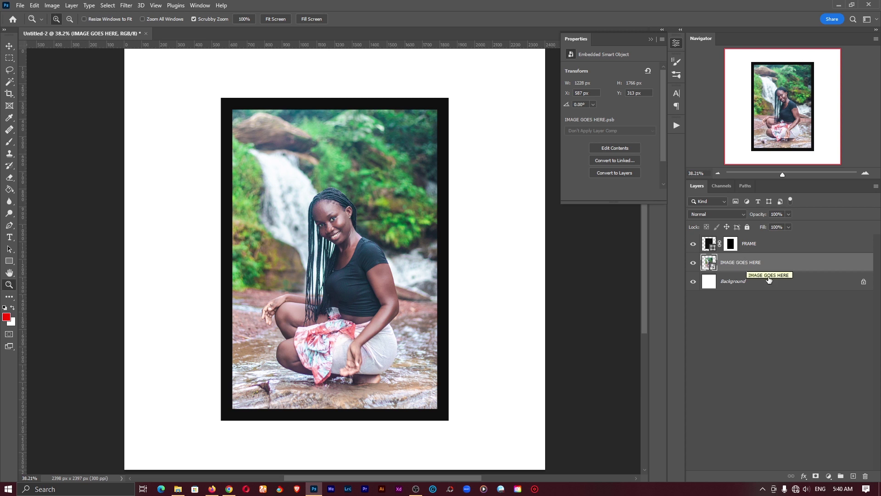
pyautogui.click(803, 475)
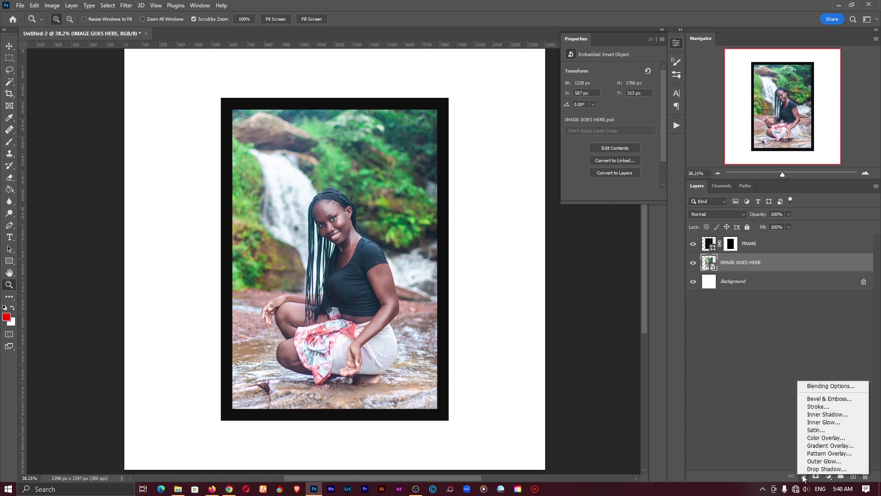
pyautogui.click(822, 413)
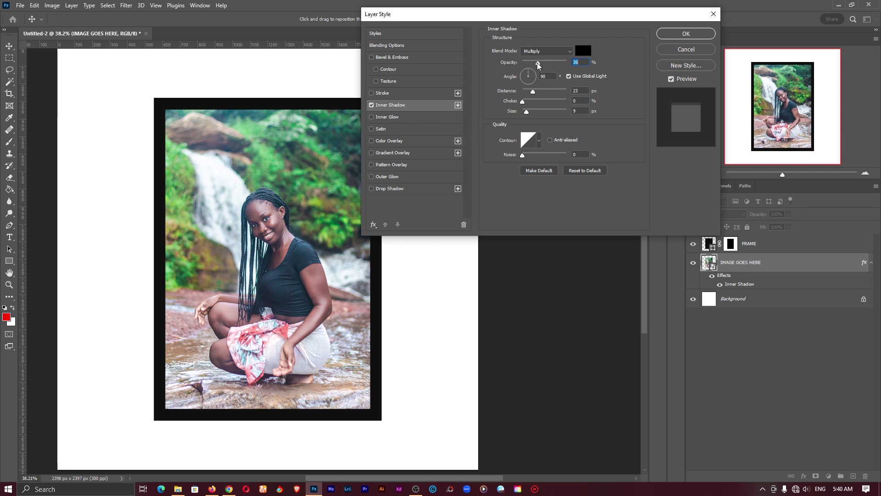
pyautogui.moveTo(538, 63); pyautogui.dragTo(611, 63)
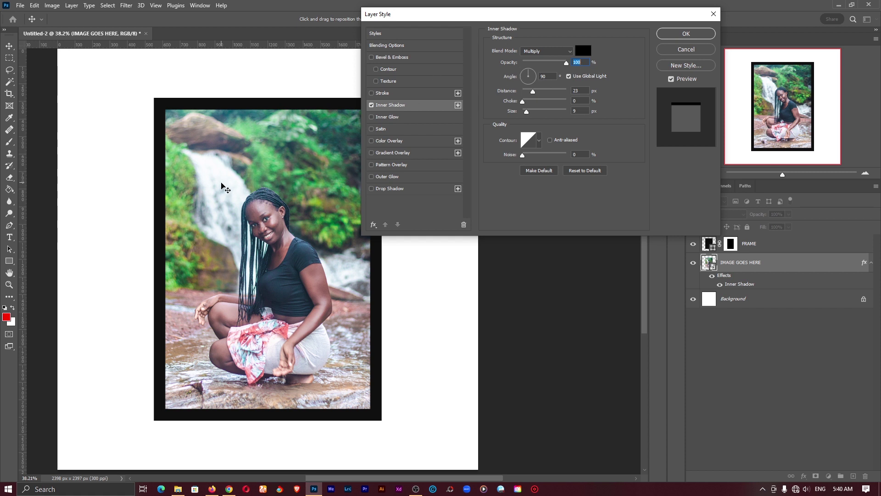
pyautogui.click(535, 51)
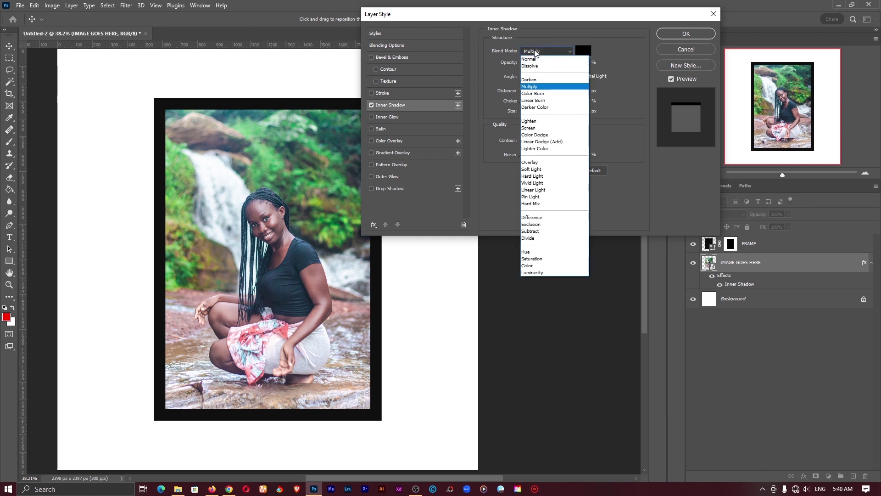
pyautogui.click(535, 52)
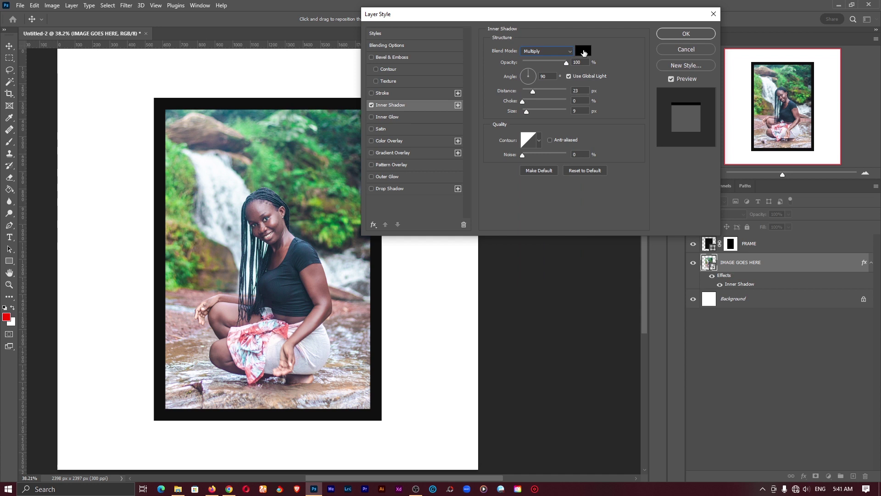
# - Set the inner shadow to 40% opacity, 131° angle, 45 px distance and 49 px size
pyautogui.moveTo(181, 121)
pyautogui.mouseDown()
pyautogui.moveTo(250, 183)
pyautogui.moveTo(181, 121)
pyautogui.moveTo(63, 114)
pyautogui.moveTo(152, 238)
pyautogui.moveTo(259, 122)
pyautogui.moveTo(177, 118)
pyautogui.moveTo(208, 142)
pyautogui.moveTo(180, 119)
pyautogui.moveTo(193, 129)
pyautogui.mouseUp()
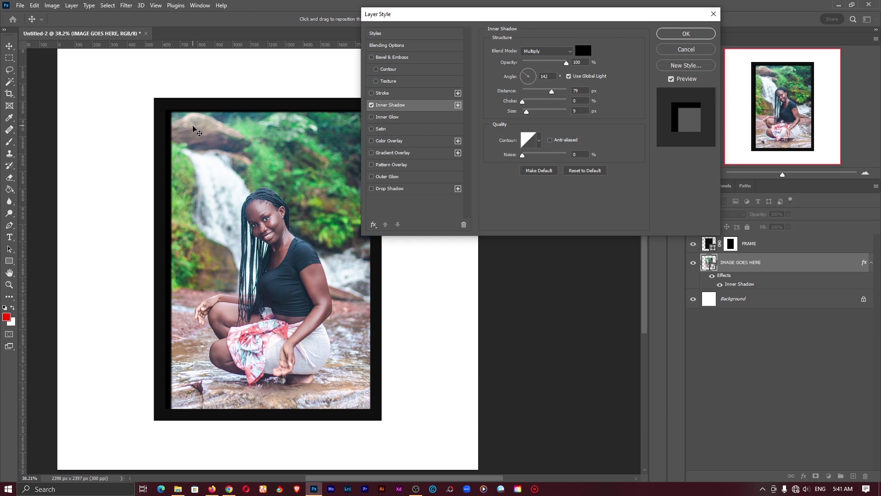
pyautogui.moveTo(193, 126)
pyautogui.mouseDown()
pyautogui.moveTo(184, 120)
pyautogui.moveTo(188, 128)
pyautogui.mouseUp()
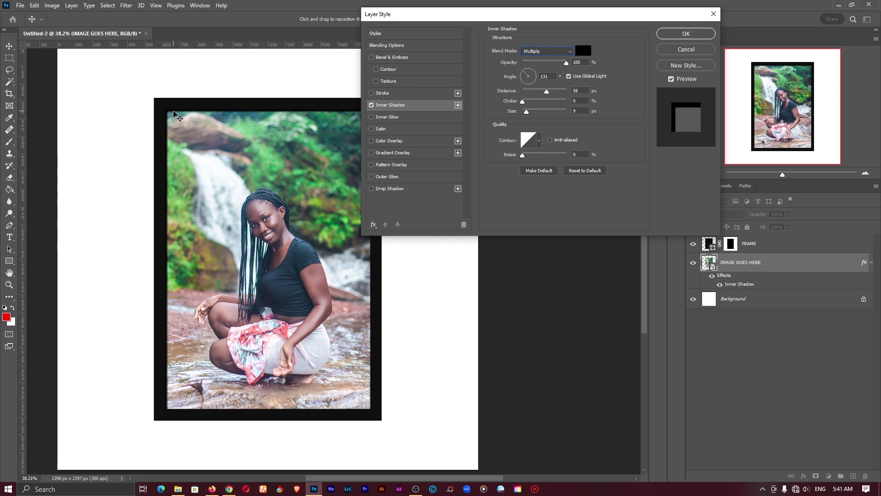
pyautogui.moveTo(547, 63)
pyautogui.mouseDown()
pyautogui.moveTo(516, 63)
pyautogui.moveTo(539, 63)
pyautogui.mouseUp()
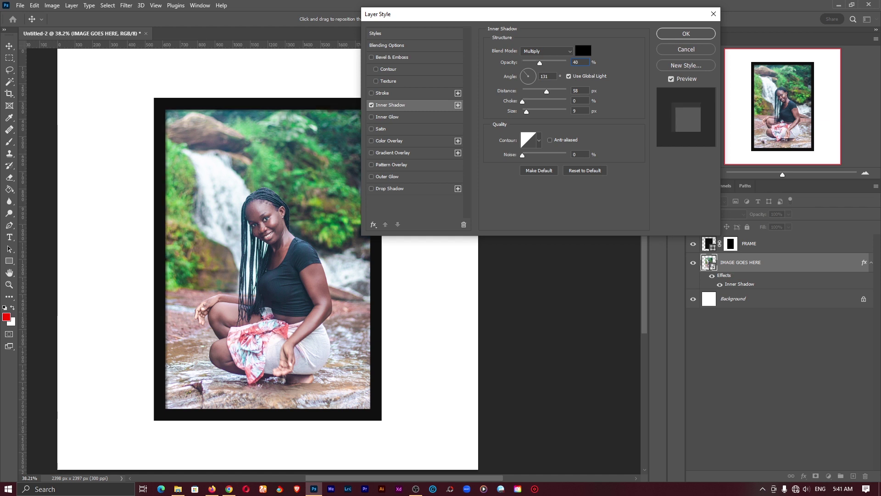
pyautogui.moveTo(529, 114); pyautogui.dragTo(540, 114)
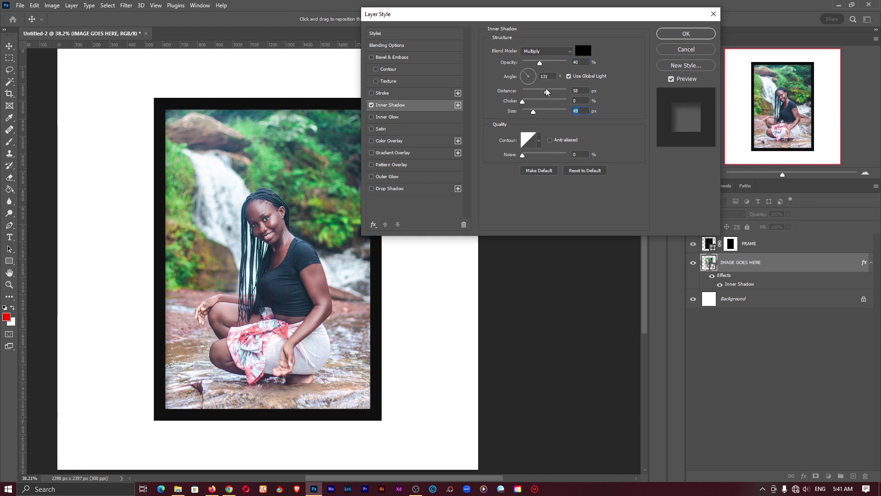
pyautogui.moveTo(546, 92); pyautogui.dragTo(543, 92)
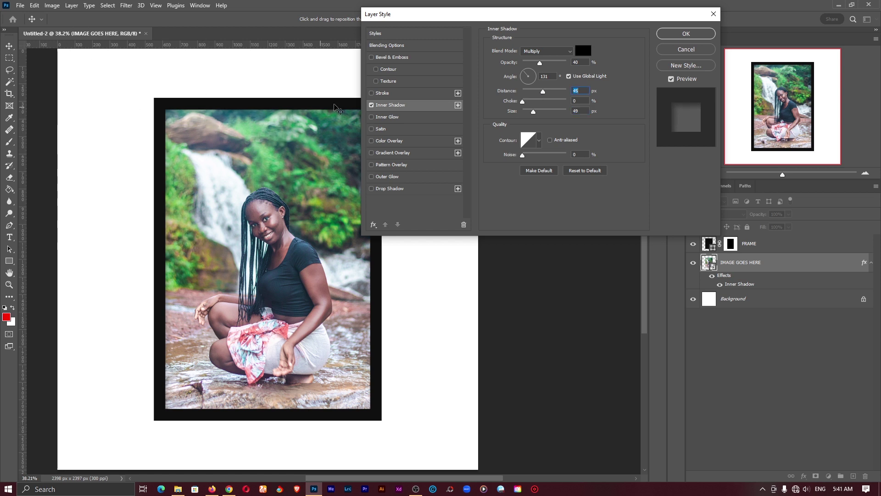
pyautogui.click(673, 36)
pyautogui.press('z')
pyautogui.moveTo(316, 239)
pyautogui.mouseDown()
pyautogui.moveTo(294, 241)
pyautogui.moveTo(308, 240)
pyautogui.mouseUp()
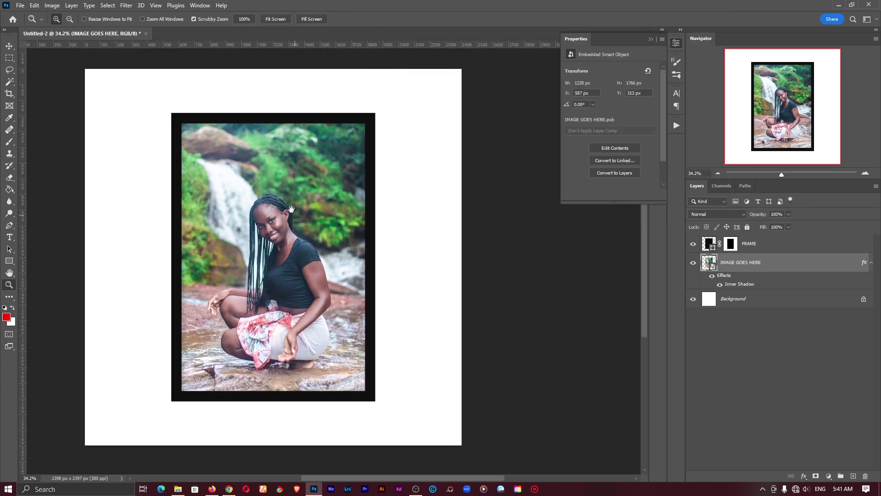
# - Add a new layer and paint red guide strokes and an arrow pointing into the photo
pyautogui.moveTo(291, 209); pyautogui.dragTo(325, 209)
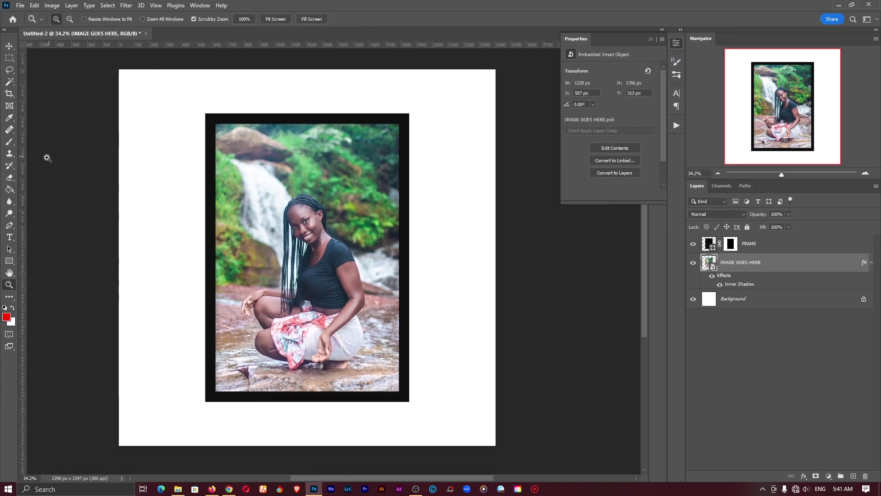
pyautogui.press('b')
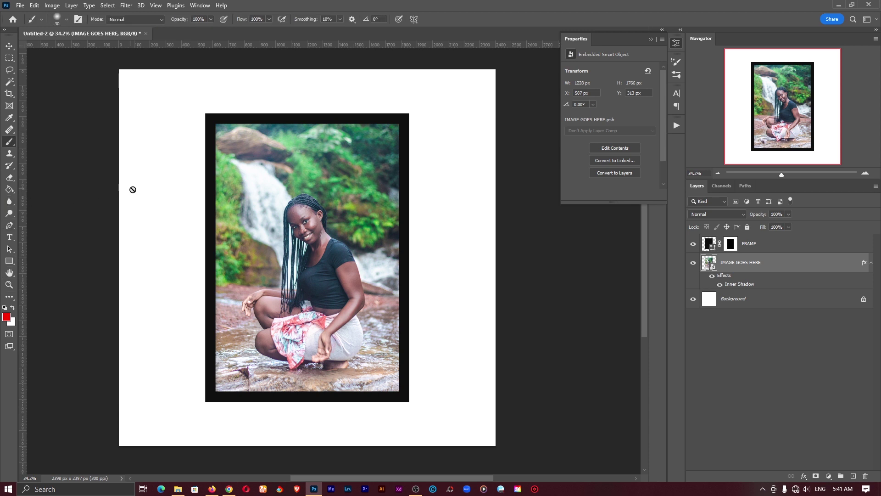
pyautogui.click(852, 476)
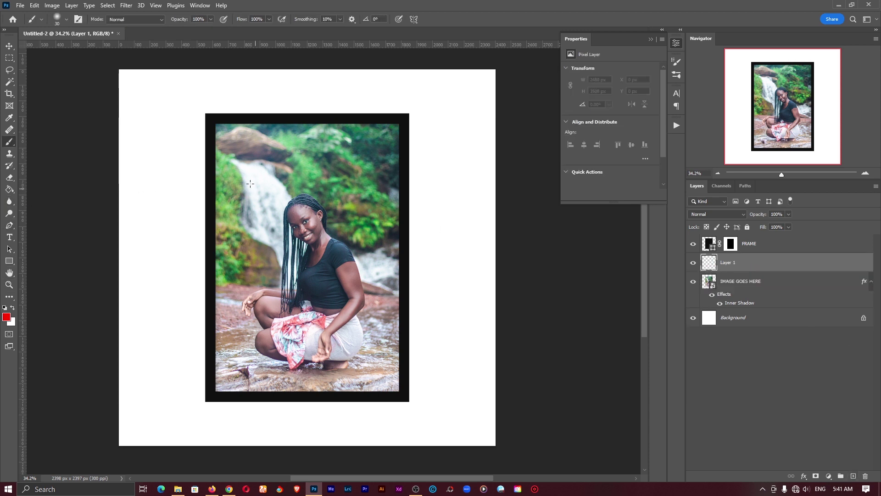
pyautogui.moveTo(100, 79); pyautogui.dragTo(206, 212)
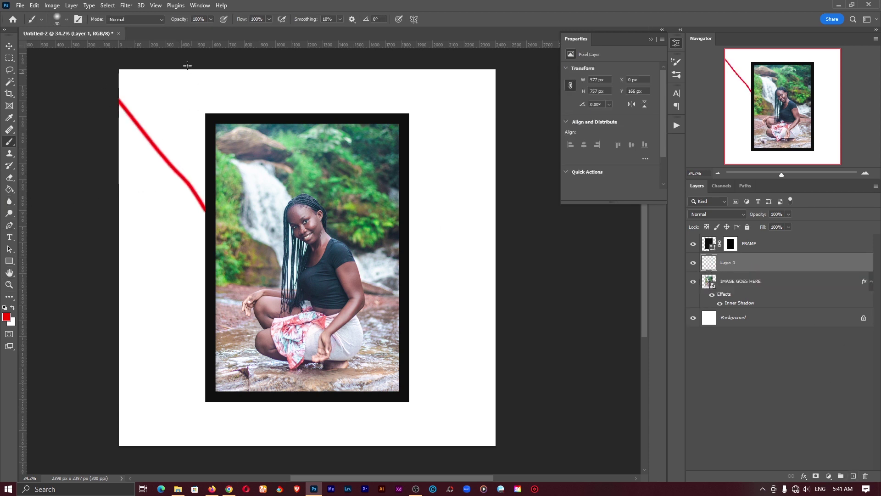
pyautogui.moveTo(184, 57); pyautogui.dragTo(342, 153)
pyautogui.moveTo(120, 75)
pyautogui.mouseDown()
pyautogui.moveTo(232, 87)
pyautogui.moveTo(233, 151)
pyautogui.mouseUp()
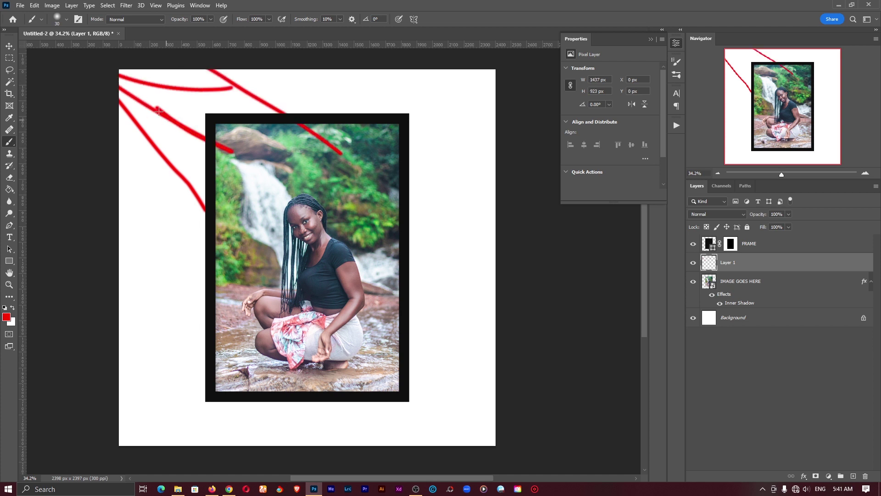
pyautogui.moveTo(155, 106); pyautogui.dragTo(240, 192)
pyautogui.moveTo(161, 74); pyautogui.dragTo(221, 128)
pyautogui.hotkey('ctrl', 'z')
pyautogui.hotkey('ctrl', 'z')
pyautogui.hotkey('ctrl', 'z')
pyautogui.hotkey('ctrl', 'z')
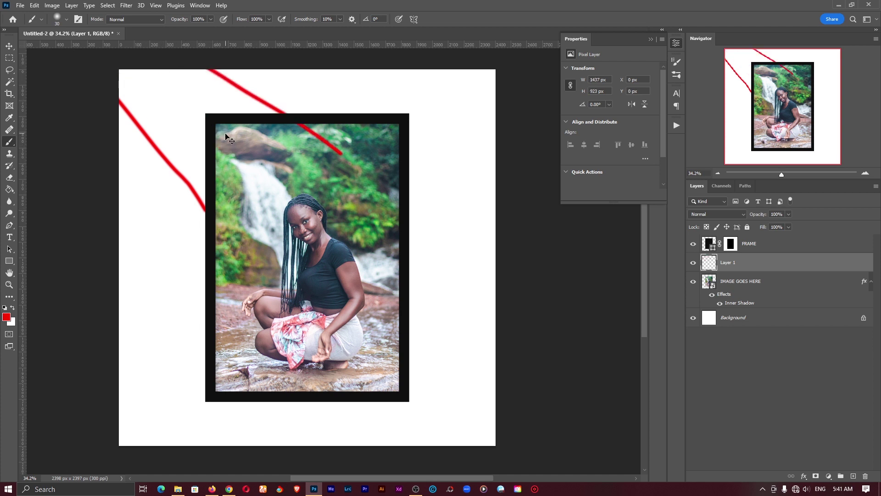
pyautogui.moveTo(172, 88); pyautogui.dragTo(265, 168)
pyautogui.moveTo(248, 123); pyautogui.dragTo(264, 168)
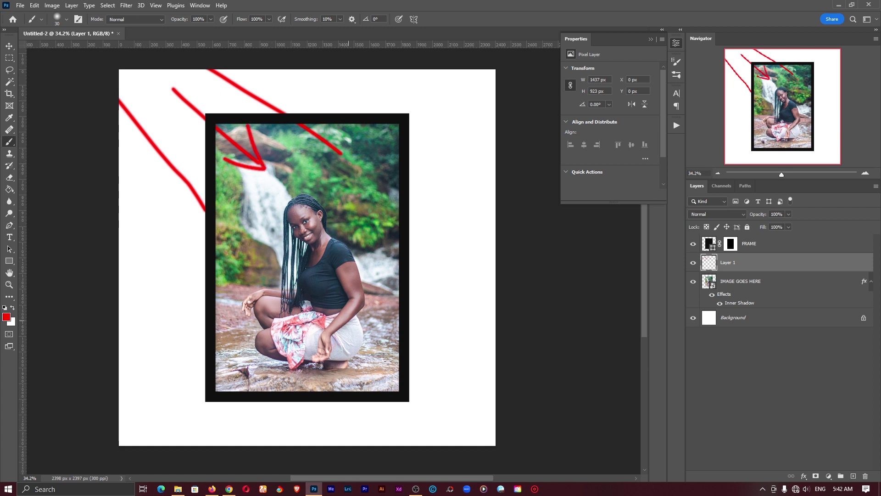
# - Switch the brush colour to black and scribble loose black strokes around the frame's lower right
pyautogui.press('x')
pyautogui.click(13, 307)
pyautogui.click(6, 316)
pyautogui.click(428, 173)
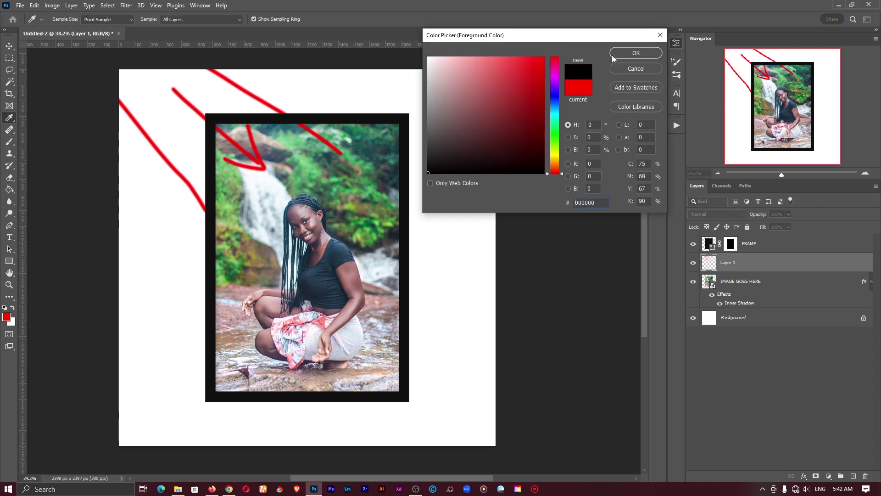
pyautogui.click(627, 55)
pyautogui.moveTo(511, 348); pyautogui.dragTo(407, 269)
pyautogui.moveTo(300, 360); pyautogui.dragTo(350, 459)
pyautogui.moveTo(370, 319)
pyautogui.mouseDown()
pyautogui.moveTo(416, 357)
pyautogui.moveTo(486, 427)
pyautogui.mouseUp()
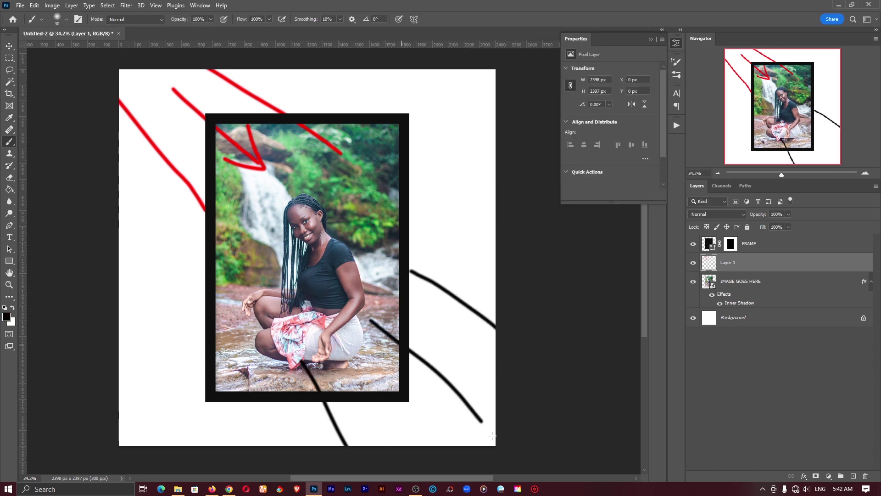
pyautogui.moveTo(356, 372); pyautogui.dragTo(412, 425)
pyautogui.moveTo(431, 303)
pyautogui.mouseDown()
pyautogui.moveTo(435, 402)
pyautogui.moveTo(339, 438)
pyautogui.moveTo(447, 379)
pyautogui.moveTo(429, 331)
pyautogui.moveTo(381, 433)
pyautogui.moveTo(389, 432)
pyautogui.moveTo(412, 293)
pyautogui.moveTo(472, 416)
pyautogui.moveTo(410, 425)
pyautogui.mouseUp()
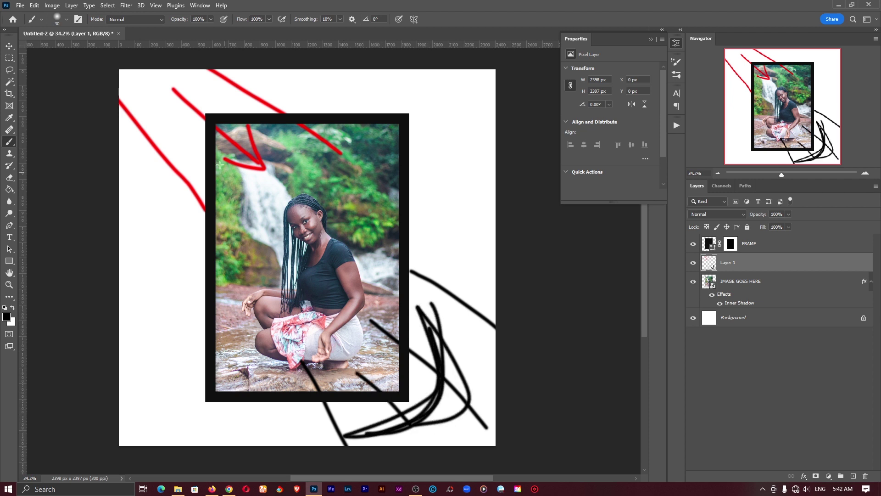
pyautogui.moveTo(194, 83)
pyautogui.mouseDown()
pyautogui.moveTo(169, 137)
pyautogui.moveTo(212, 74)
pyautogui.moveTo(171, 105)
pyautogui.mouseUp()
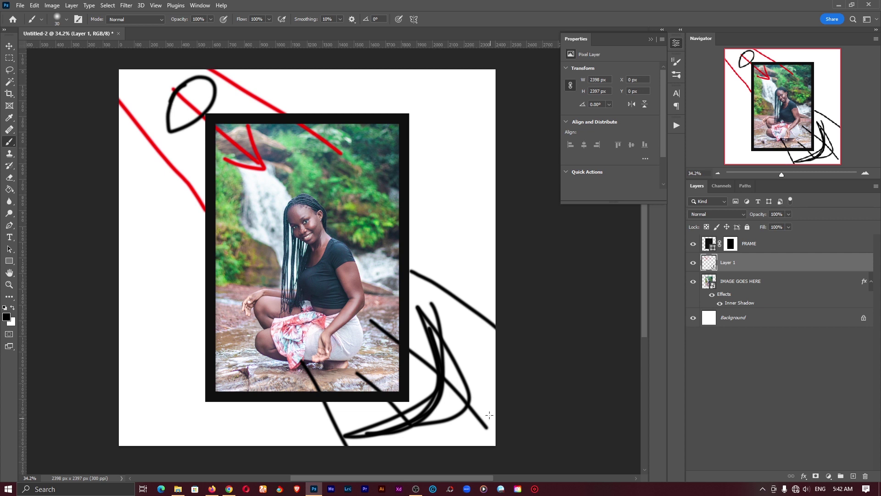
pyautogui.moveTo(456, 384)
pyautogui.mouseDown()
pyautogui.moveTo(415, 411)
pyautogui.moveTo(436, 343)
pyautogui.moveTo(443, 407)
pyautogui.mouseUp()
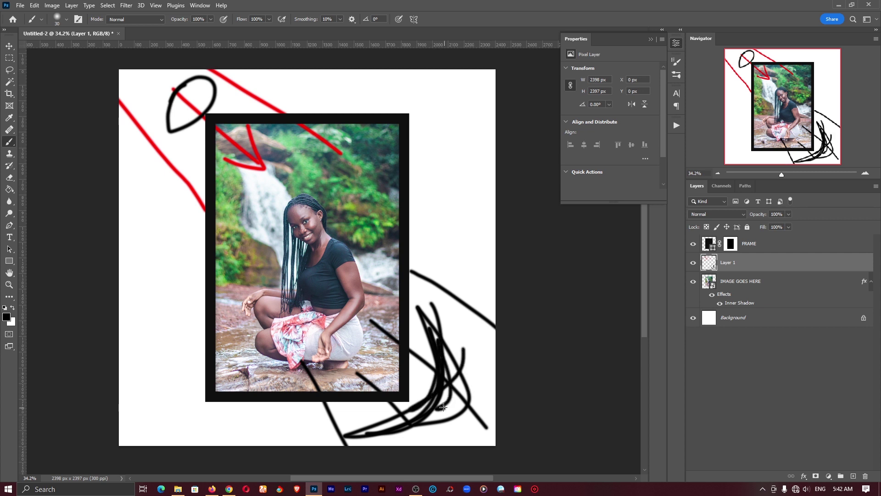
# - Collapse the IMAGE GOES HERE effects, add a few black strokes, then delete Layer 1
pyautogui.click(871, 283)
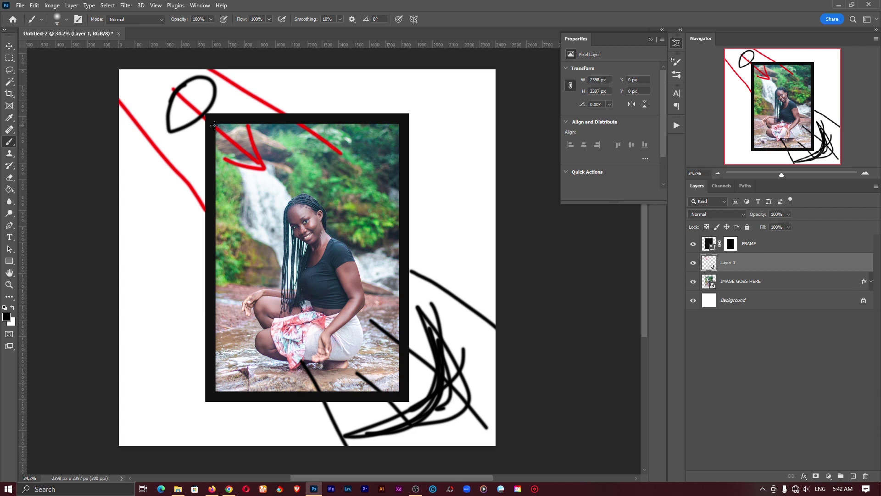
pyautogui.moveTo(323, 126)
pyautogui.mouseDown()
pyautogui.moveTo(219, 128)
pyautogui.moveTo(225, 187)
pyautogui.mouseUp()
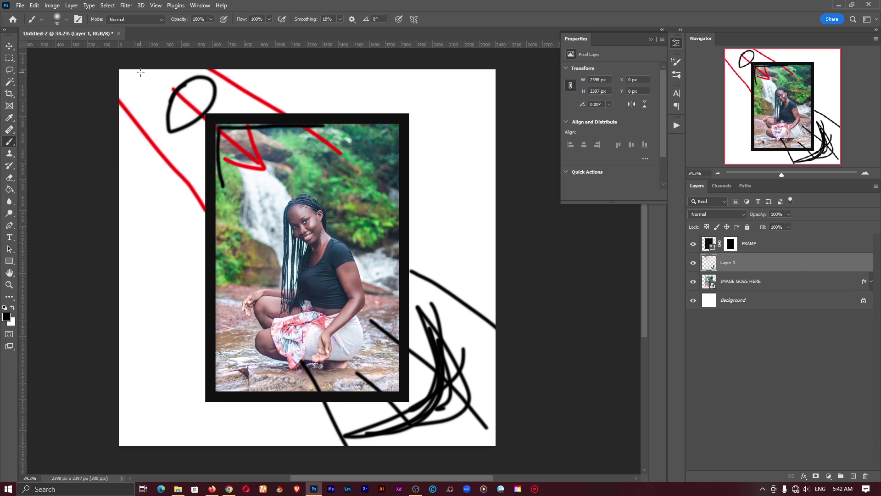
pyautogui.moveTo(140, 72)
pyautogui.mouseDown()
pyautogui.moveTo(197, 106)
pyautogui.moveTo(198, 89)
pyautogui.moveTo(205, 95)
pyautogui.mouseUp()
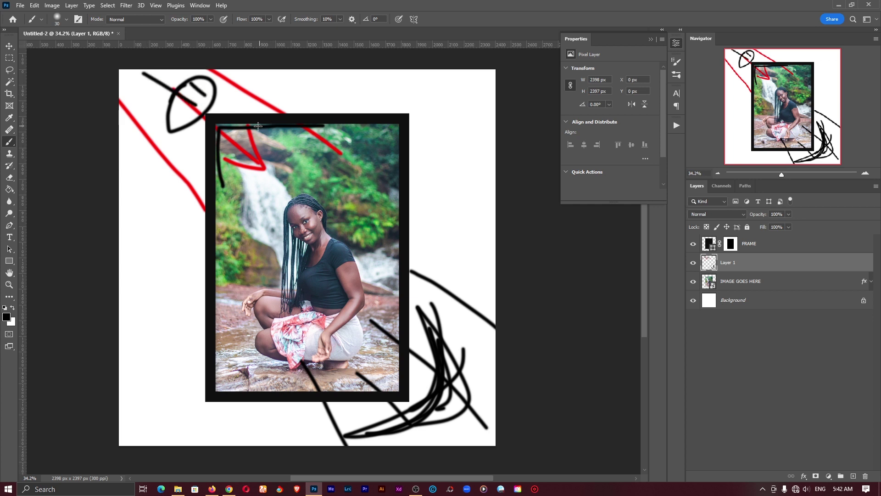
pyautogui.moveTo(258, 125)
pyautogui.mouseDown()
pyautogui.moveTo(211, 127)
pyautogui.moveTo(218, 168)
pyautogui.mouseUp()
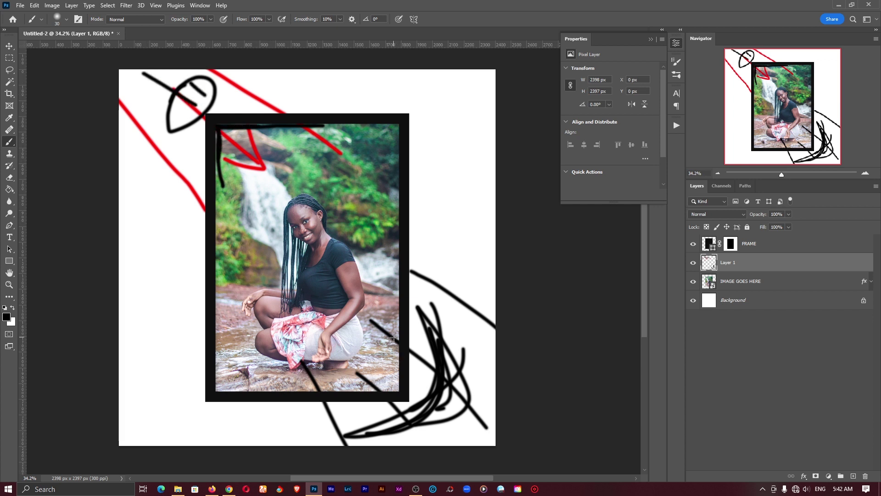
pyautogui.moveTo(393, 337)
pyautogui.mouseDown()
pyautogui.moveTo(392, 377)
pyautogui.moveTo(367, 381)
pyautogui.mouseUp()
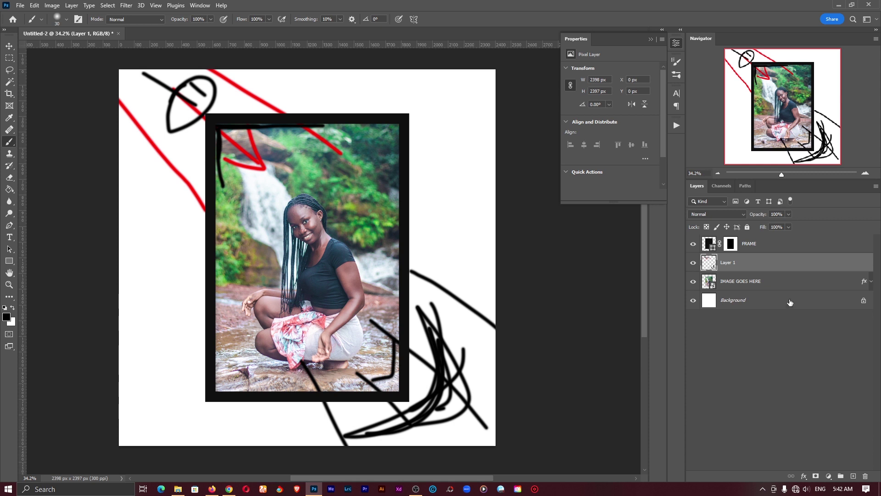
pyautogui.click(865, 475)
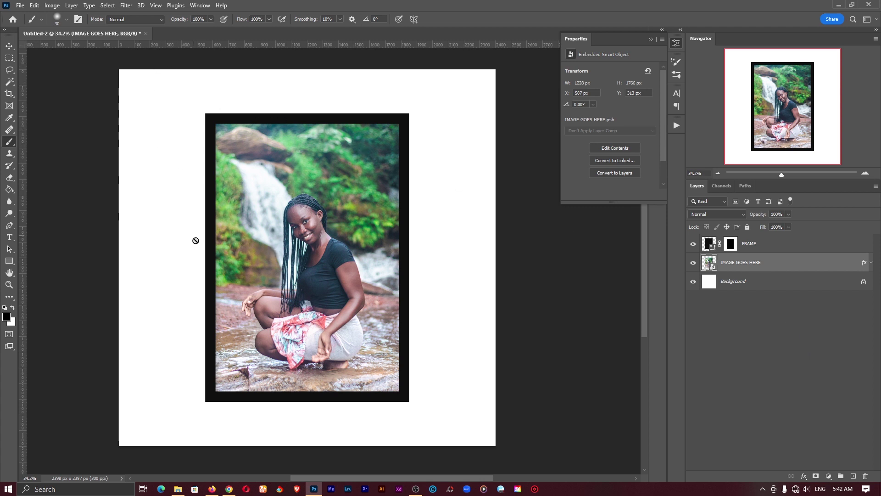
# - Draw a Polygonal Lasso triangle through the frame's top-left, bottom-left and top-right corners, with white foreground
pyautogui.click(9, 69)
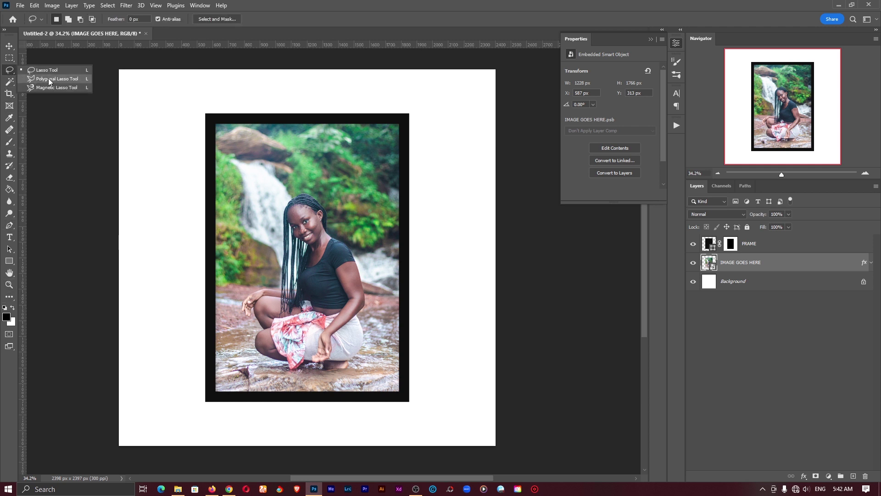
pyautogui.click(48, 79)
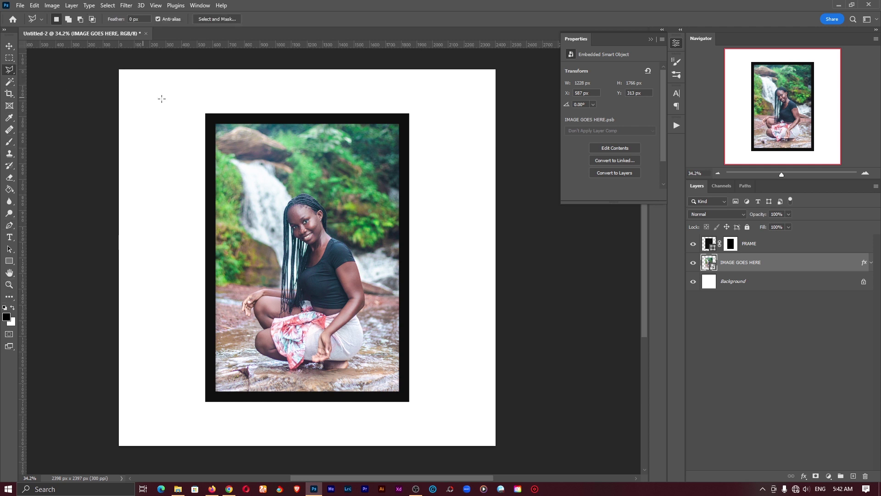
pyautogui.click(210, 118)
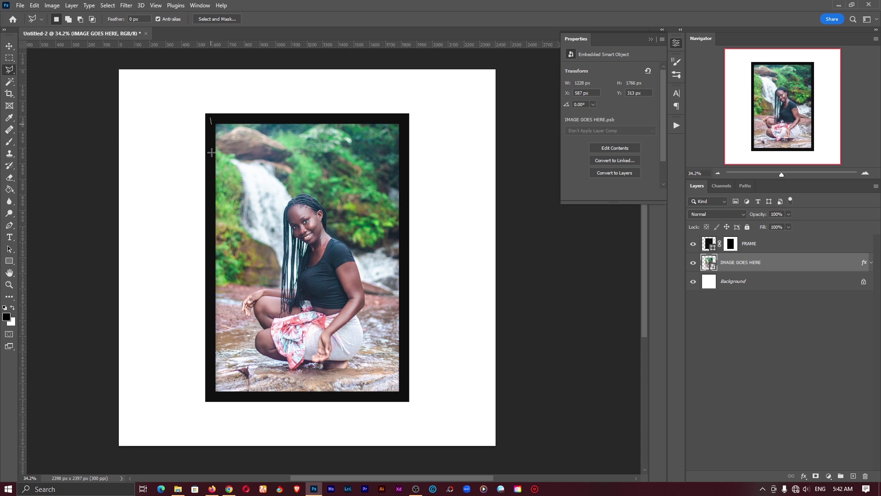
pyautogui.click(211, 394)
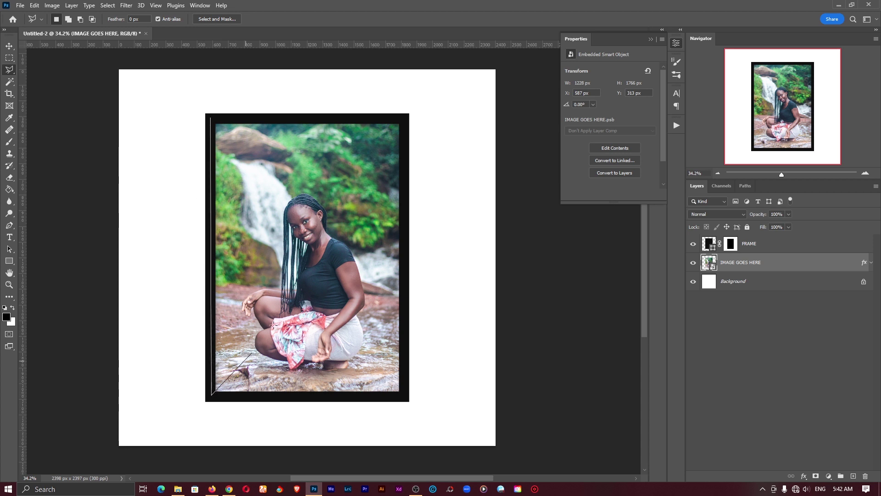
pyautogui.doubleClick(404, 118)
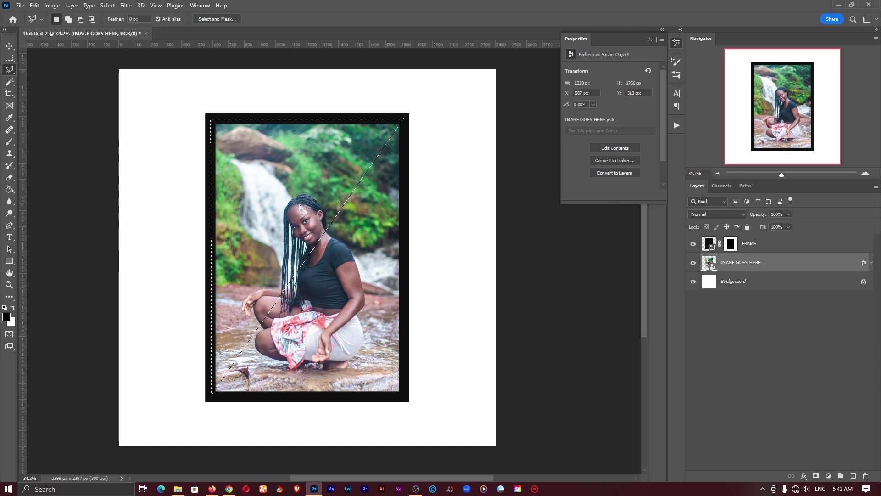
pyautogui.click(13, 307)
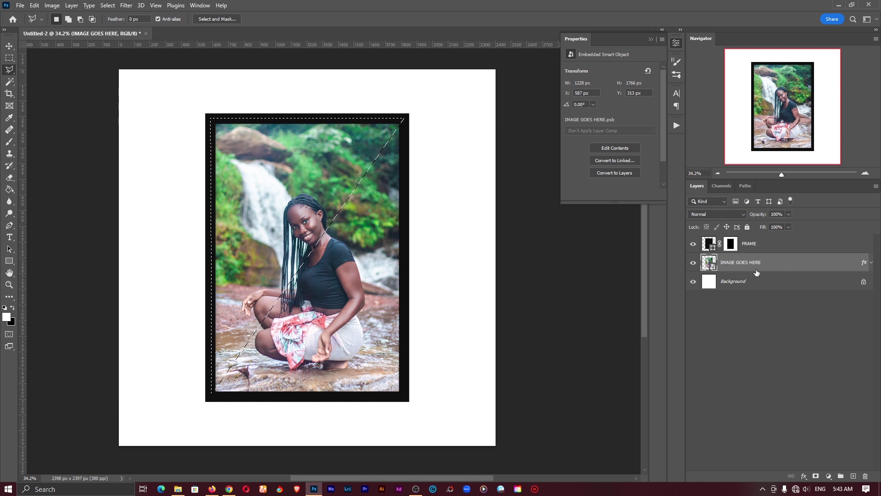
pyautogui.click(828, 475)
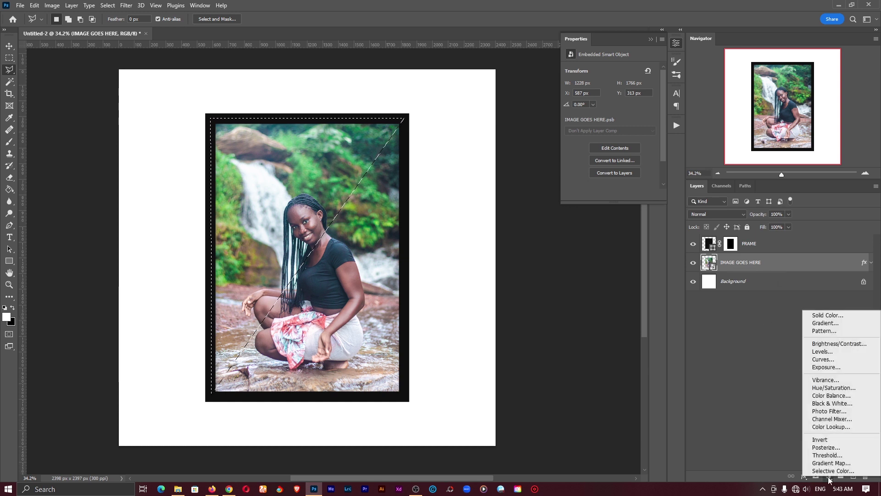
# - Fill the triangle with a white Linear gradient at -45°, fading from the photo's top-left
pyautogui.click(821, 324)
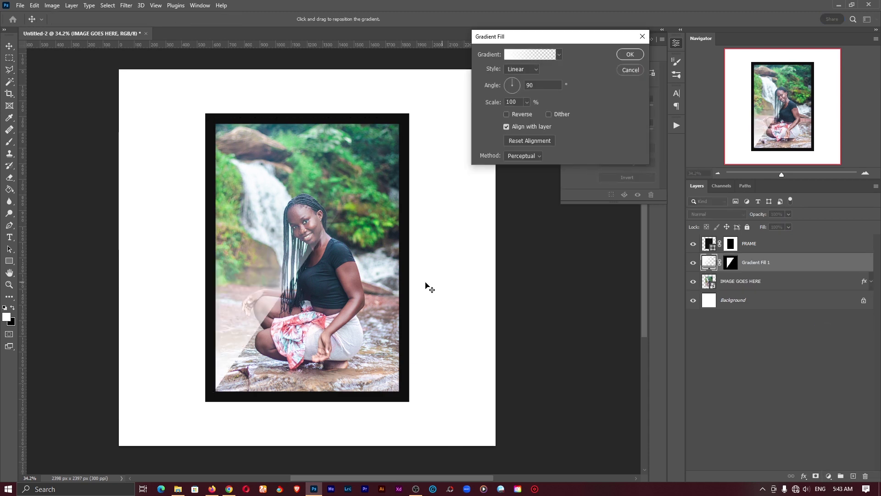
pyautogui.moveTo(253, 286); pyautogui.dragTo(244, 330)
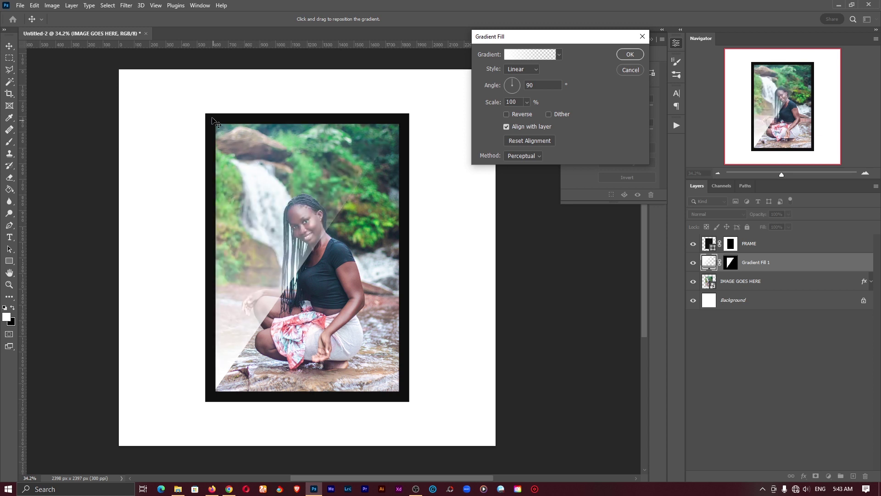
pyautogui.moveTo(512, 84); pyautogui.dragTo(509, 83)
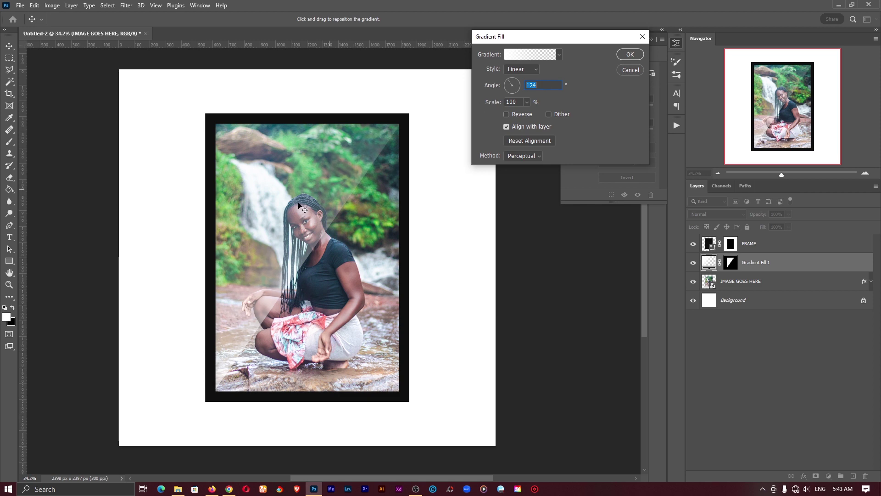
pyautogui.moveTo(299, 204); pyautogui.dragTo(289, 189)
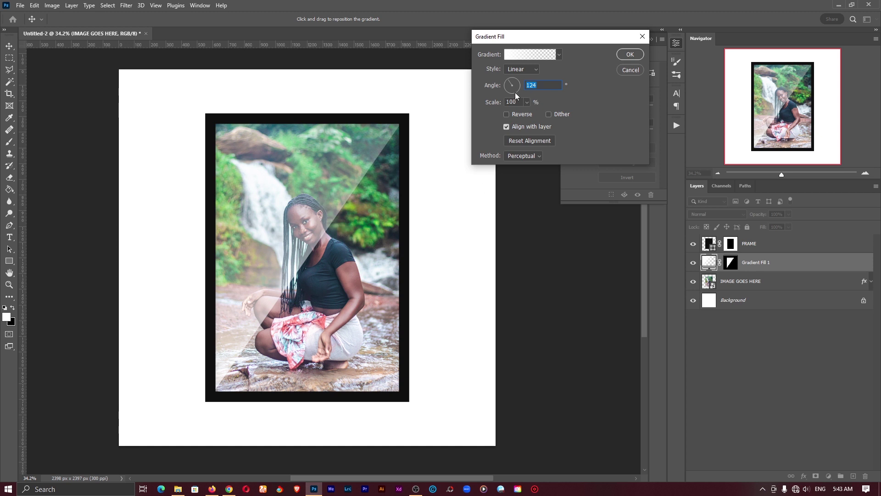
pyautogui.moveTo(516, 92); pyautogui.dragTo(517, 90)
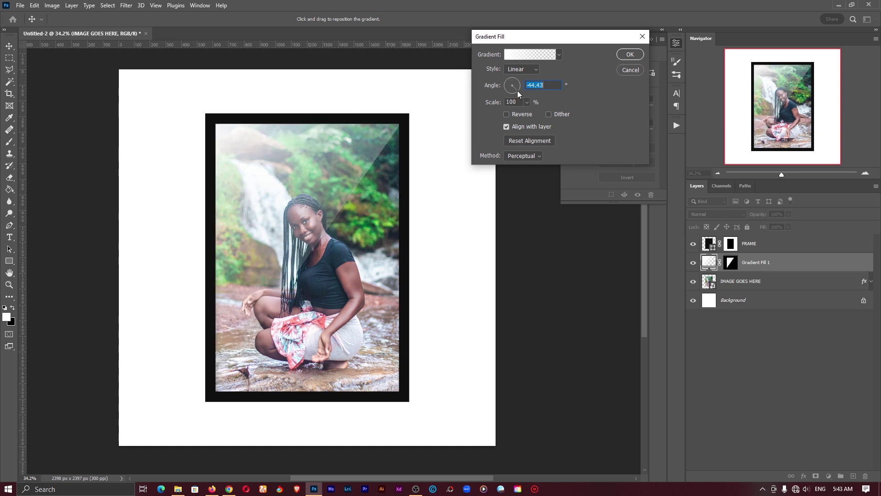
pyautogui.moveTo(334, 184); pyautogui.dragTo(241, 151)
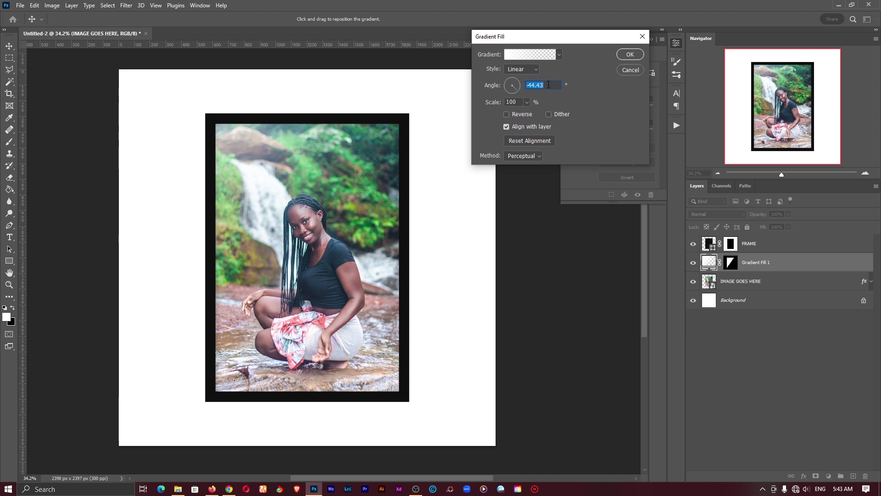
pyautogui.write('-45')
pyautogui.moveTo(328, 158); pyautogui.dragTo(357, 193)
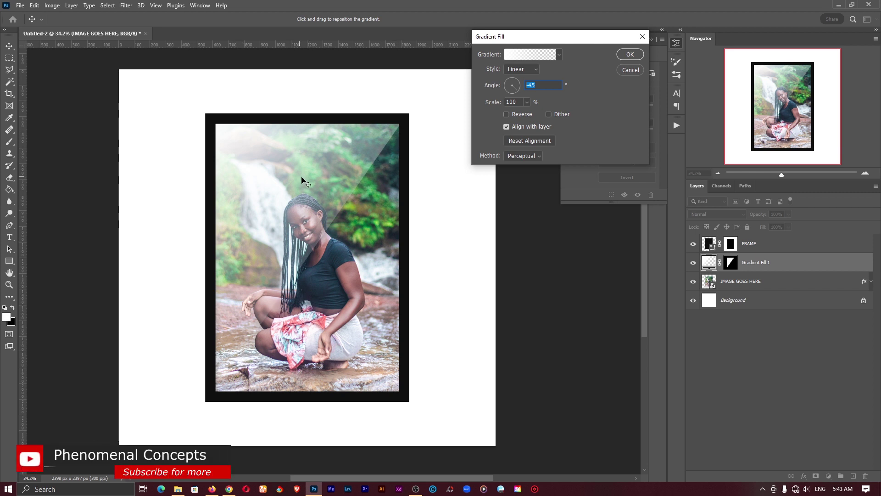
pyautogui.moveTo(304, 189); pyautogui.dragTo(271, 172)
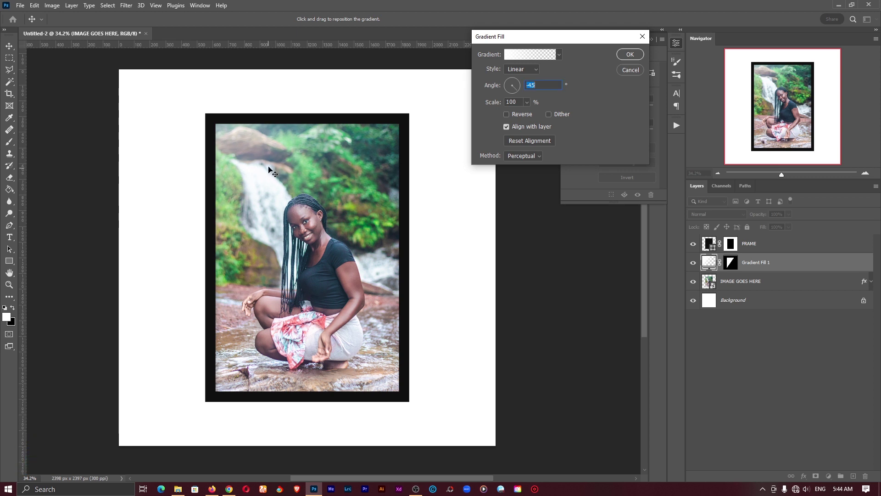
pyautogui.click(629, 54)
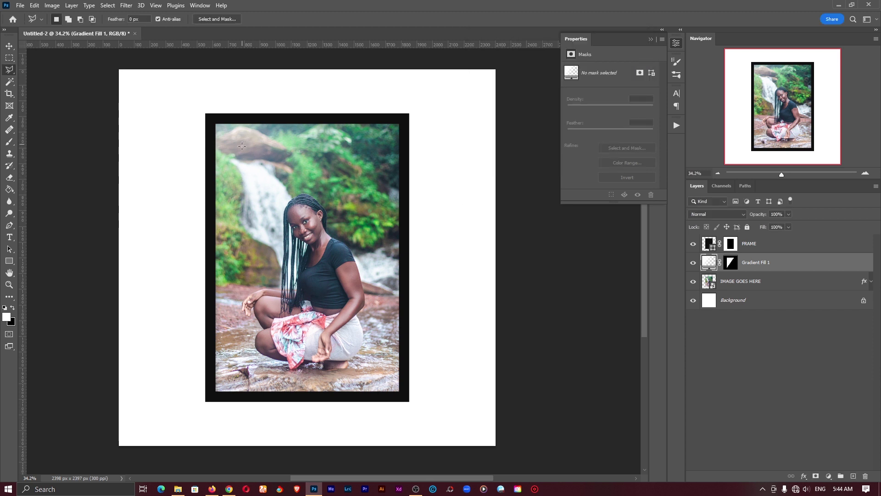
# - Rename the Gradient Fill 1 layer to LIGHT
pyautogui.doubleClick(753, 263)
pyautogui.write('LIGHT')
pyautogui.press('Return')
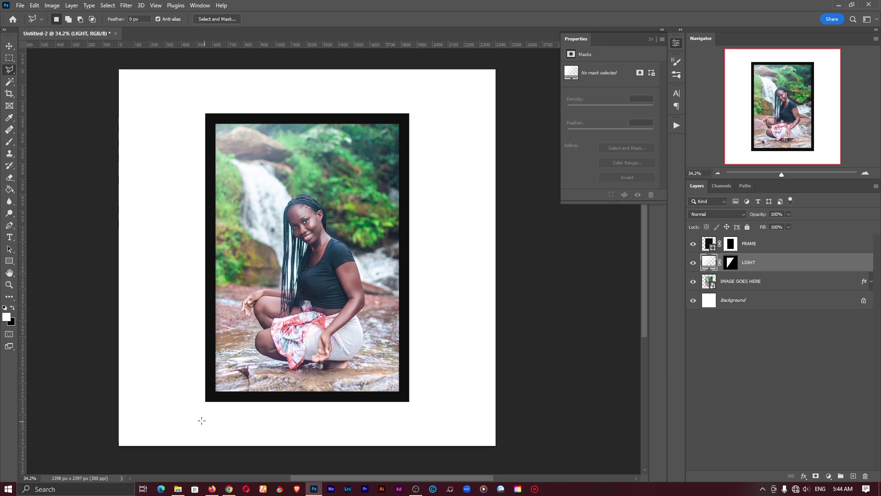
# - Lasso the shadow area from the frame's top-right corner to beyond the canvas's bottom-right, with black foreground
pyautogui.rightClick(9, 69)
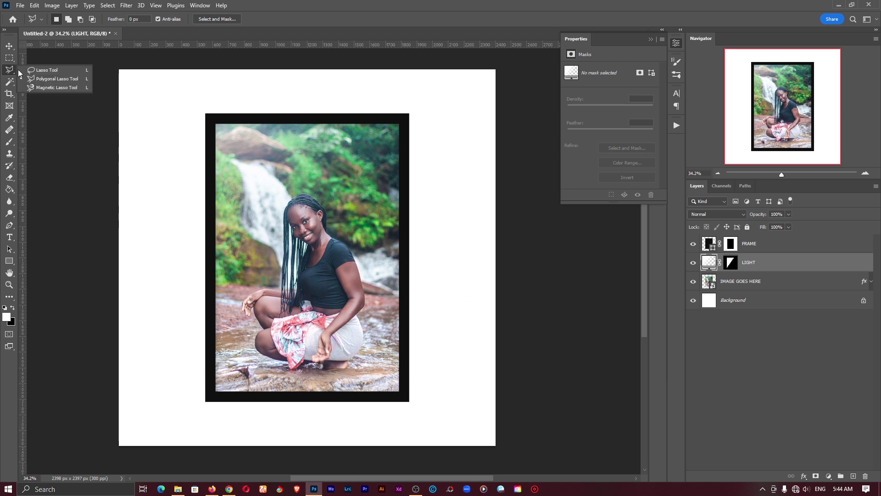
pyautogui.click(76, 81)
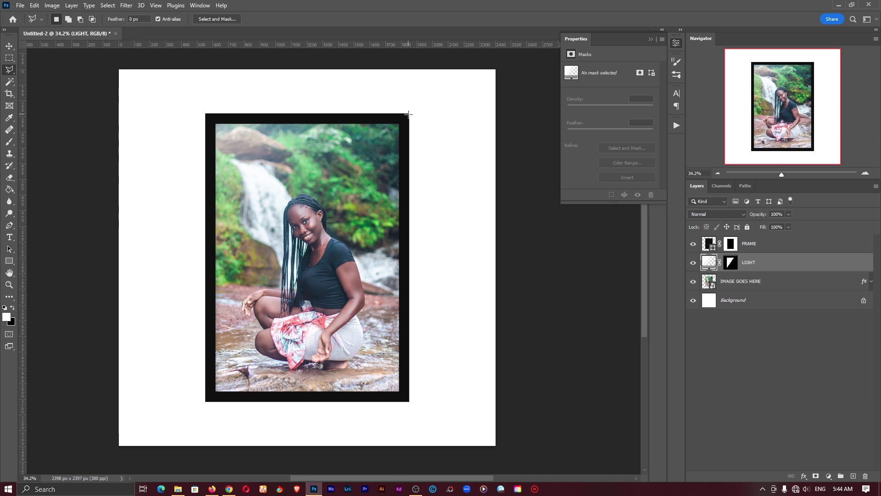
pyautogui.click(409, 114)
pyautogui.keyDown('shift'); pyautogui.click(509, 456); pyautogui.keyUp('shift')
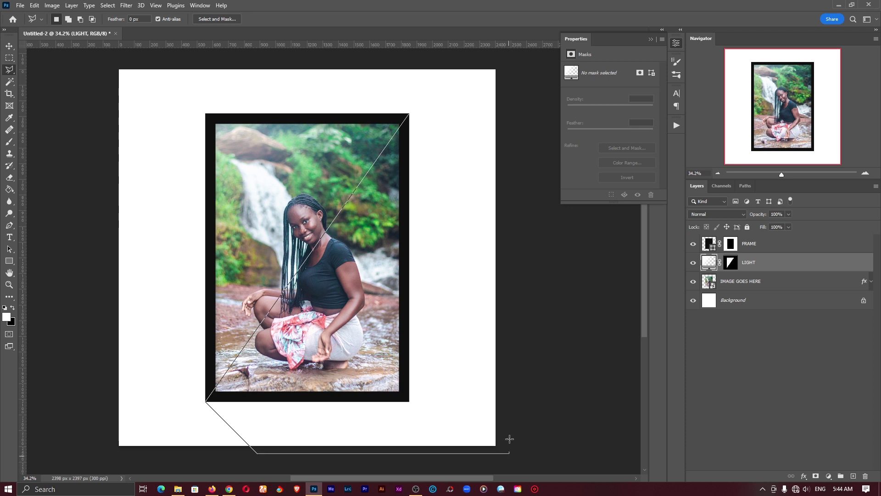
pyautogui.doubleClick(503, 114)
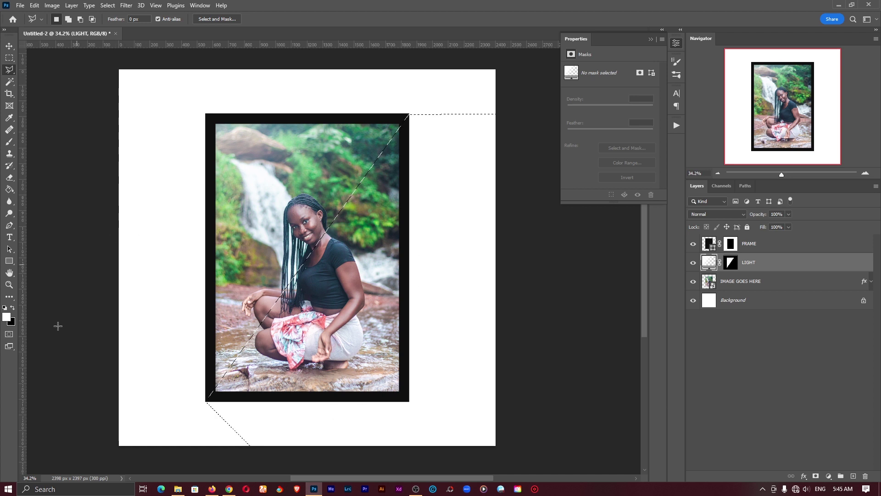
pyautogui.click(13, 307)
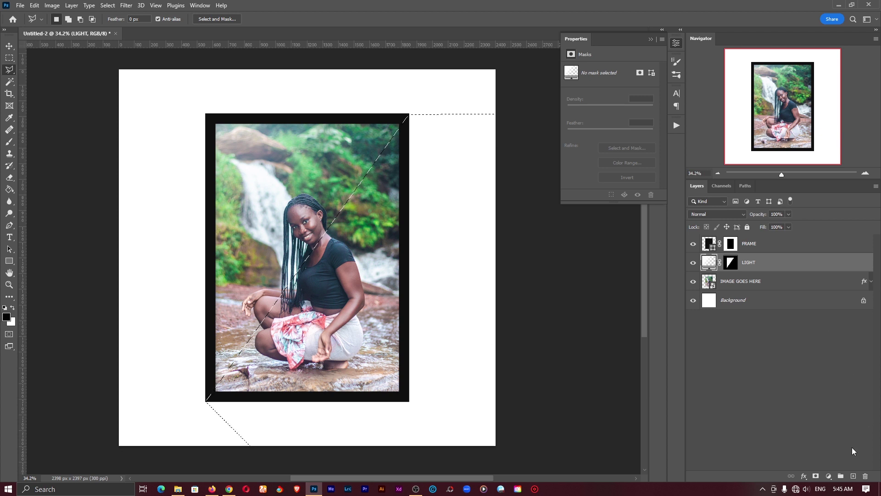
pyautogui.click(829, 476)
# - Fill the selection with a black Linear gradient at -35.88°, darkening the lower photo and beyond
pyautogui.click(828, 324)
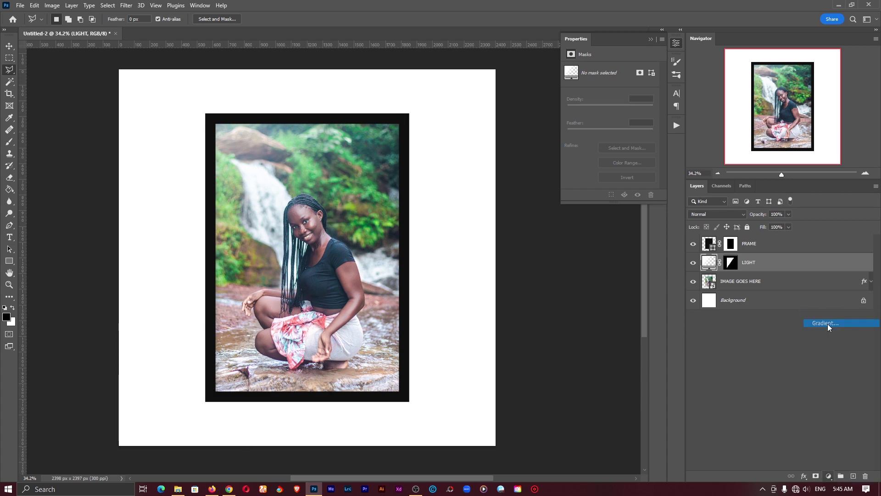
pyautogui.moveTo(338, 422); pyautogui.dragTo(403, 384)
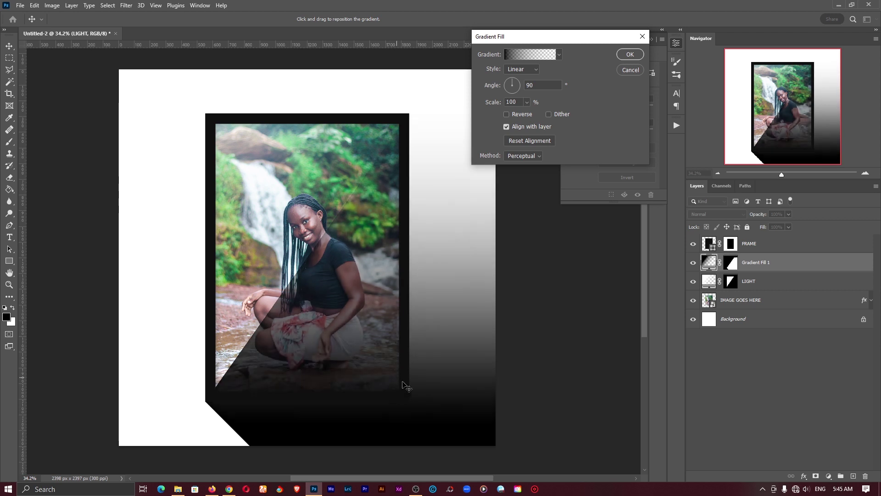
pyautogui.click(516, 86)
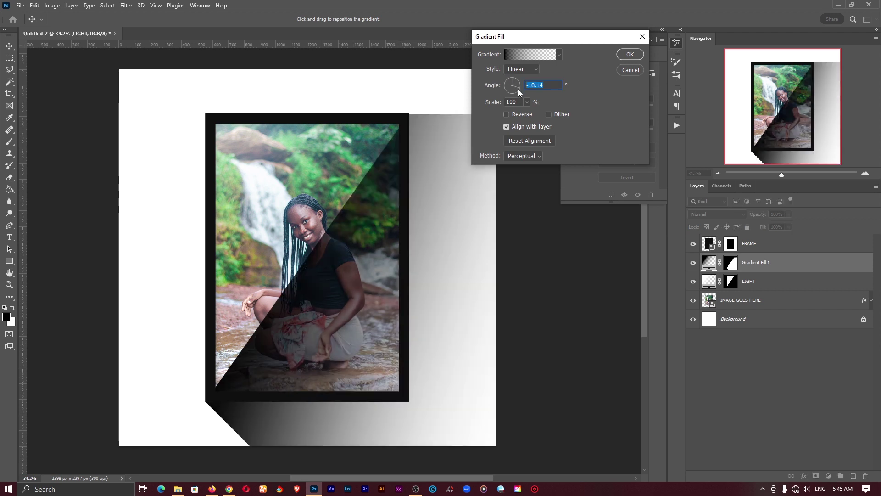
pyautogui.moveTo(518, 89); pyautogui.dragTo(515, 88)
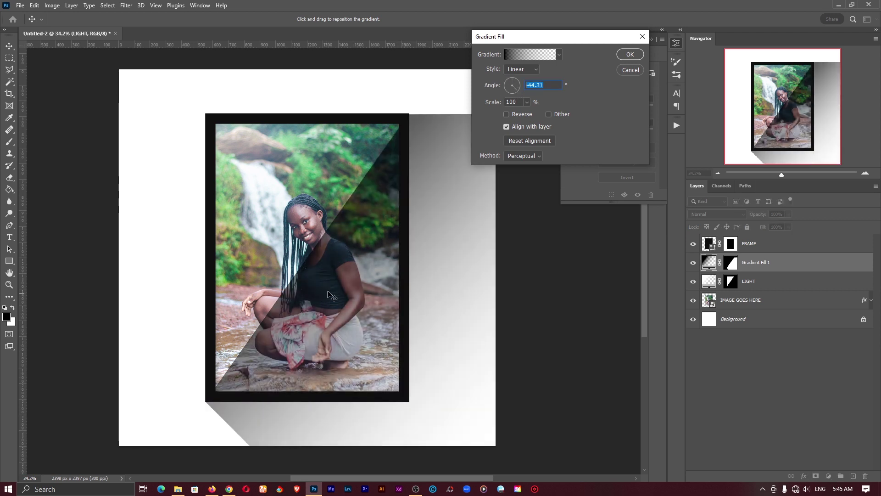
pyautogui.moveTo(329, 295)
pyautogui.mouseDown()
pyautogui.moveTo(442, 345)
pyautogui.moveTo(427, 342)
pyautogui.mouseUp()
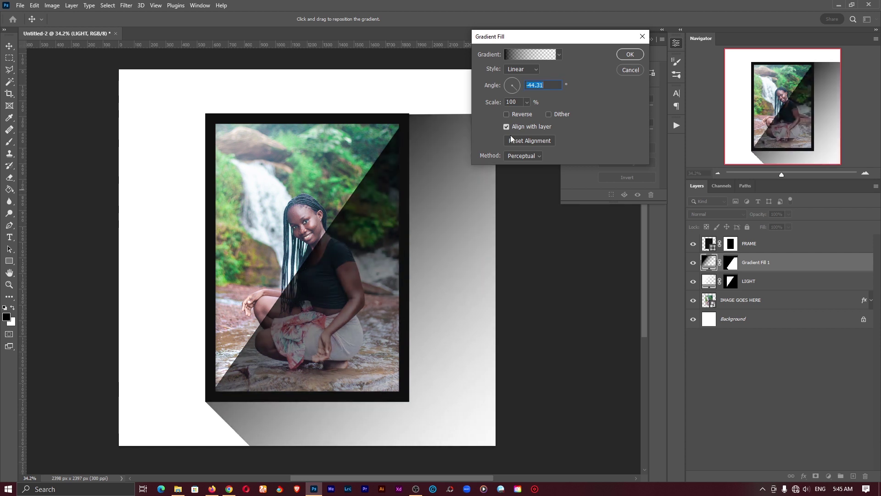
pyautogui.click(510, 85)
pyautogui.click(508, 84)
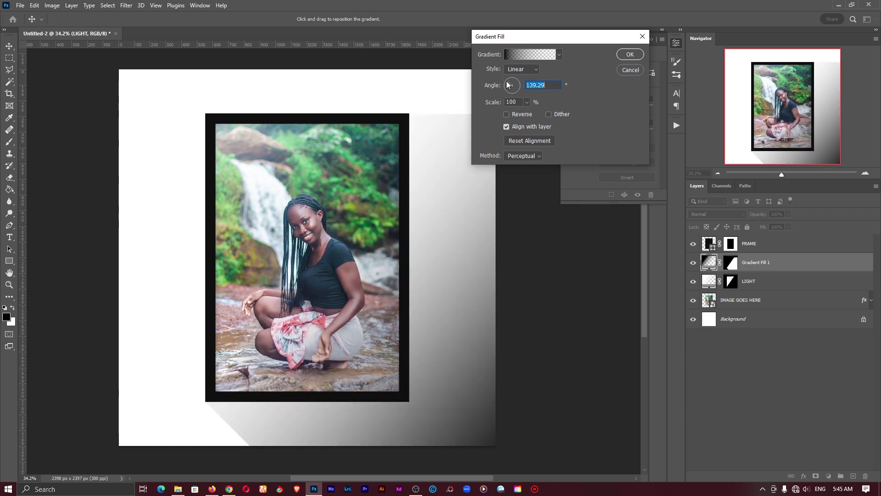
pyautogui.click(519, 90)
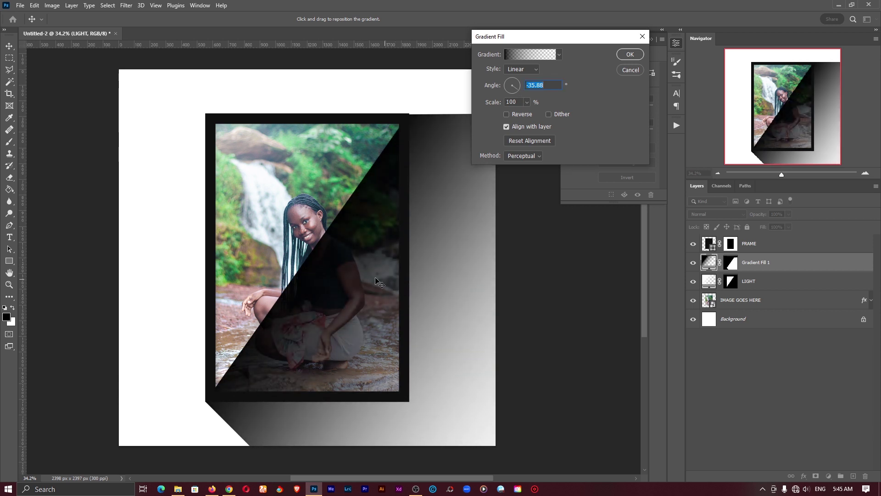
pyautogui.moveTo(380, 282); pyautogui.dragTo(376, 319)
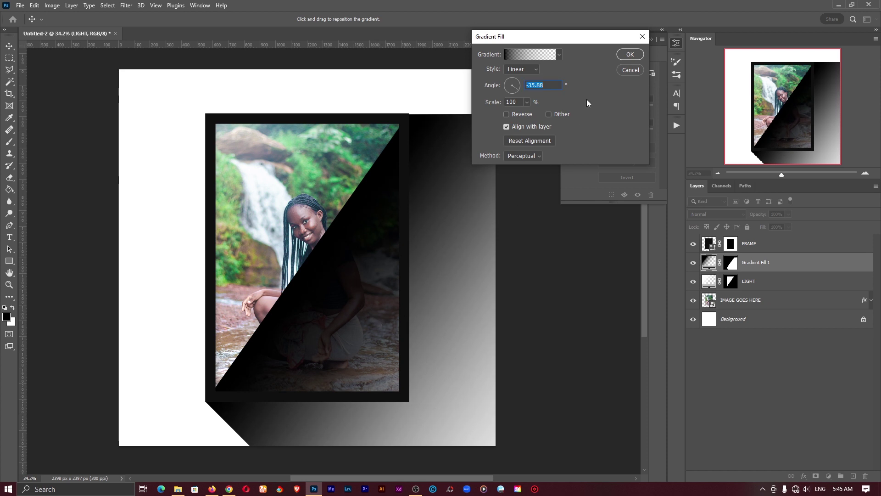
pyautogui.click(630, 55)
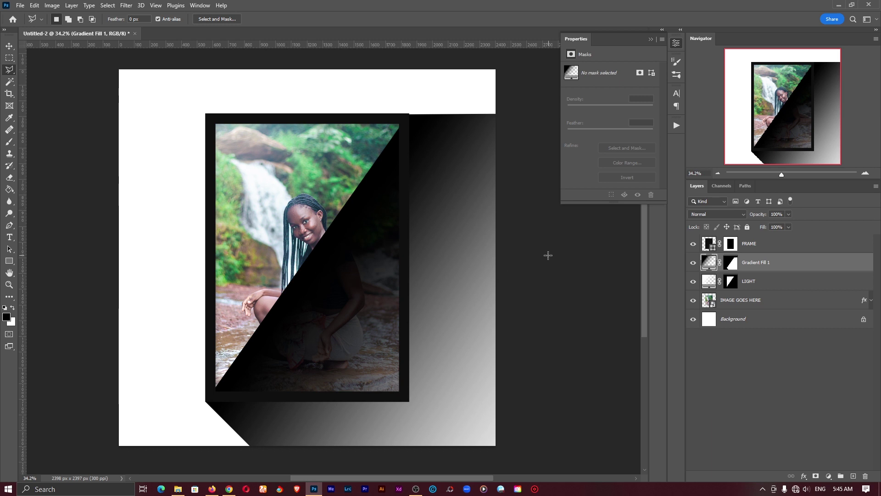
# - Rename the new gradient layer SHADOW and move it just above Background
pyautogui.doubleClick(756, 263)
pyautogui.write('SHADOW')
pyautogui.press('Return')
pyautogui.moveTo(760, 266); pyautogui.dragTo(759, 308)
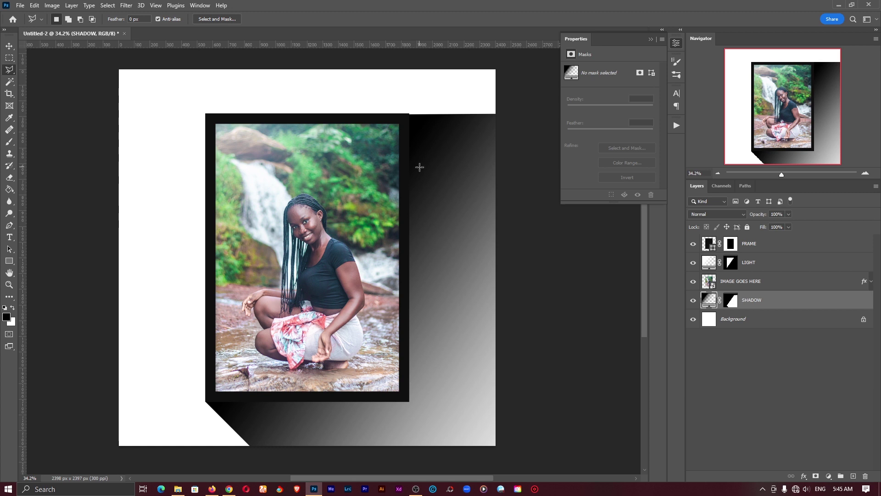
# - Select the stray area above the frame's top-right corner and target the SHADOW layer mask
pyautogui.click(408, 113)
pyautogui.click(507, 191)
pyautogui.click(527, 94)
pyautogui.click(442, 81)
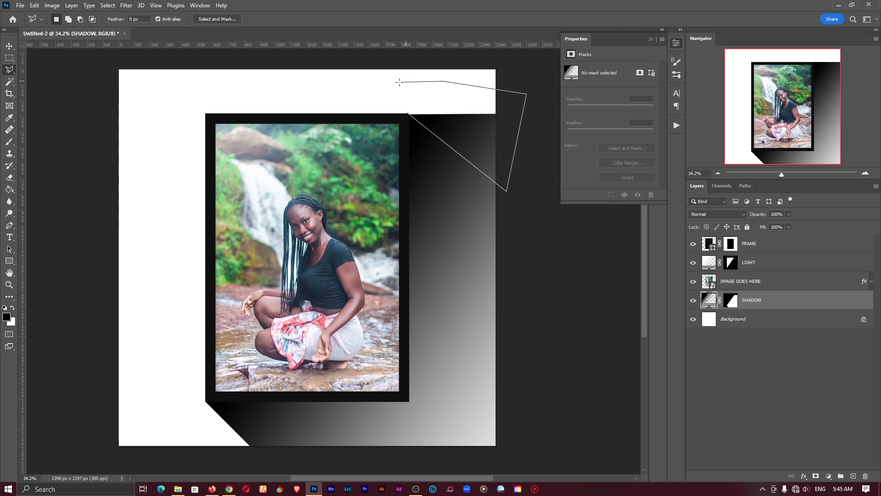
pyautogui.click(386, 86)
pyautogui.click(408, 113)
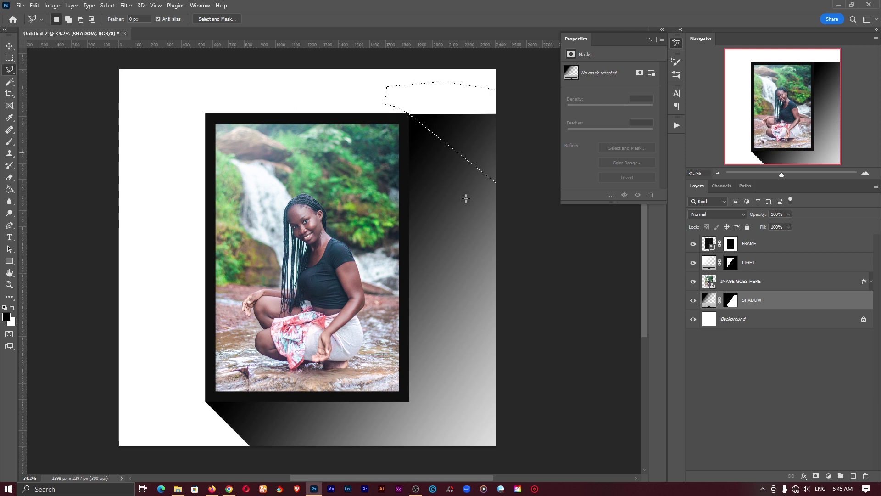
pyautogui.click(731, 301)
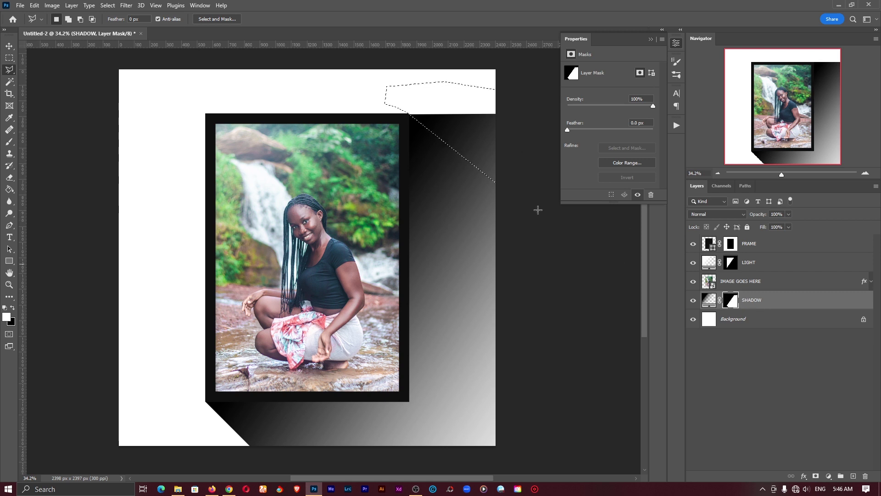
pyautogui.press('g')
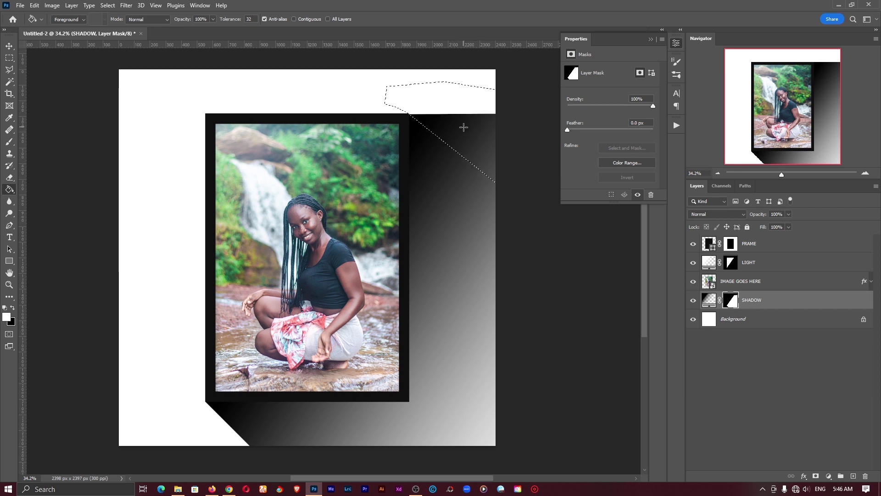
# - Paint black on the SHADOW mask with a 228 px soft brush inside the selection, then deselect
pyautogui.press('b')
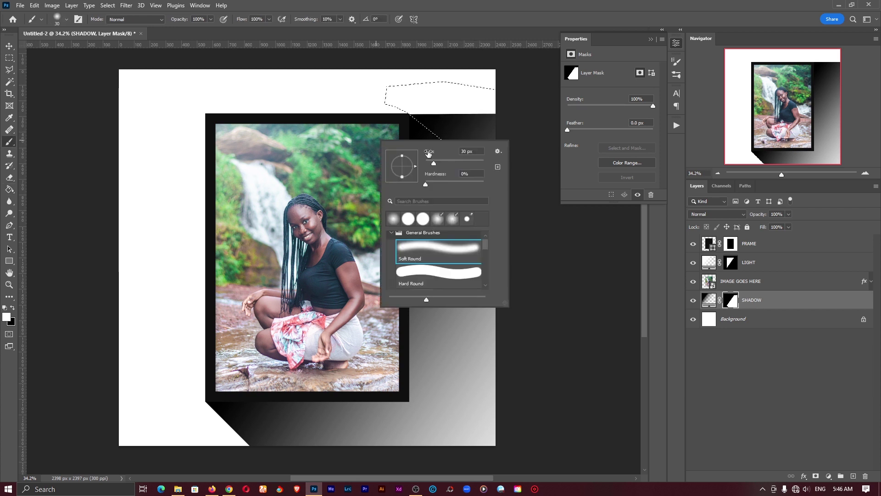
pyautogui.rightClick(441, 136)
pyautogui.moveTo(468, 167); pyautogui.dragTo(469, 163)
pyautogui.moveTo(468, 121)
pyautogui.mouseDown()
pyautogui.moveTo(418, 122)
pyautogui.moveTo(457, 123)
pyautogui.moveTo(437, 122)
pyautogui.mouseUp()
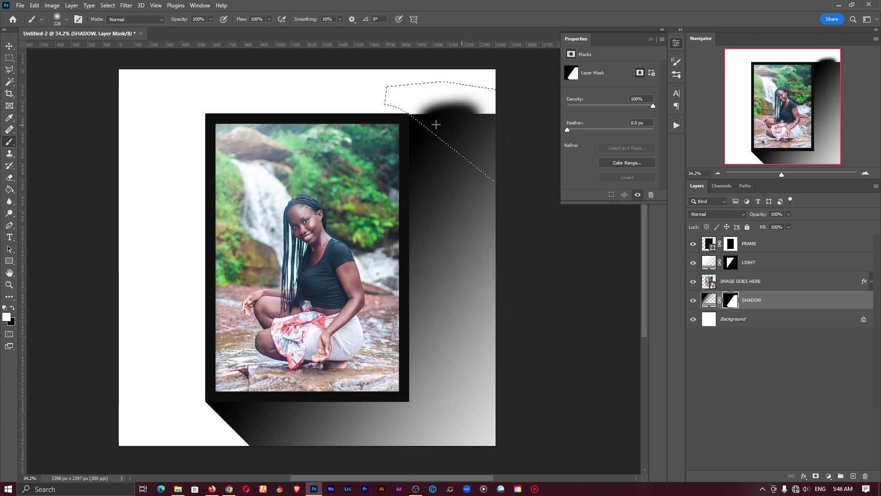
pyautogui.click(13, 308)
pyautogui.moveTo(477, 111)
pyautogui.mouseDown()
pyautogui.moveTo(515, 118)
pyautogui.moveTo(535, 108)
pyautogui.moveTo(479, 126)
pyautogui.moveTo(505, 134)
pyautogui.moveTo(460, 152)
pyautogui.moveTo(482, 135)
pyautogui.moveTo(476, 148)
pyautogui.moveTo(486, 172)
pyautogui.mouseUp()
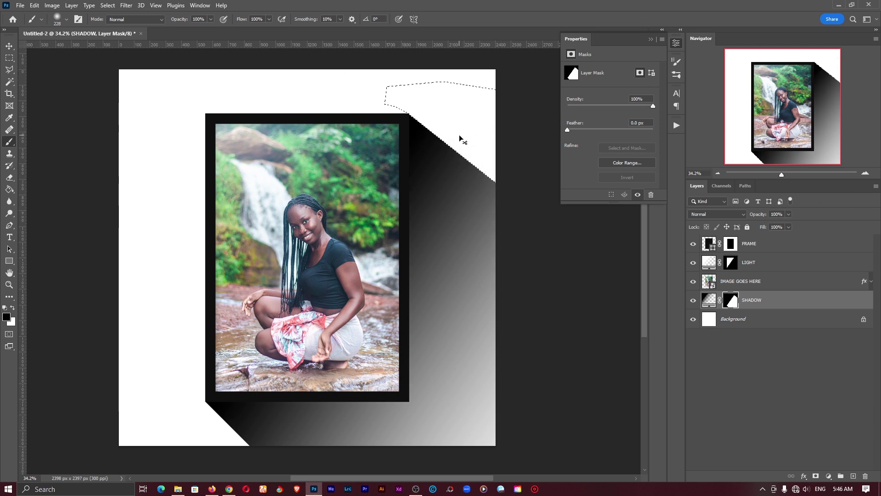
pyautogui.hotkey('ctrl', 'd')
pyautogui.doubleClick(709, 300)
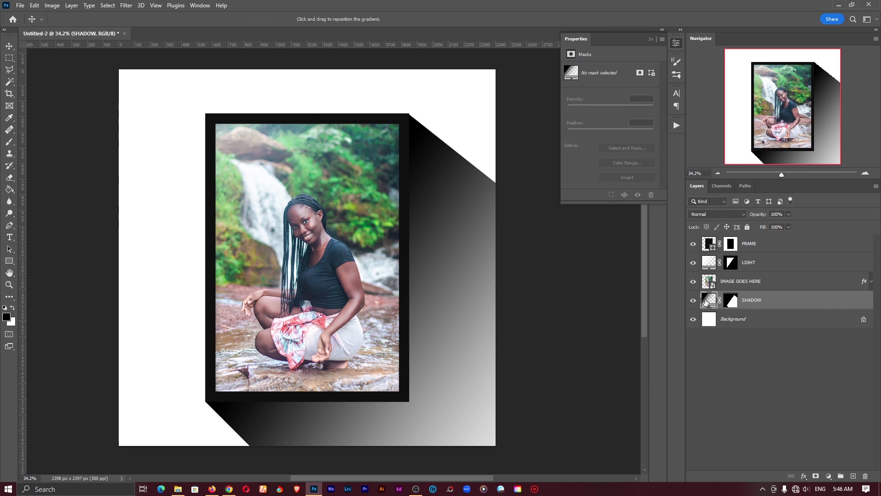
# - Shift the shadow gradient toward the lower right, confirm it, and target the SHADOW fill
pyautogui.moveTo(409, 214)
pyautogui.mouseDown()
pyautogui.moveTo(488, 330)
pyautogui.moveTo(454, 280)
pyautogui.mouseUp()
pyautogui.click(630, 54)
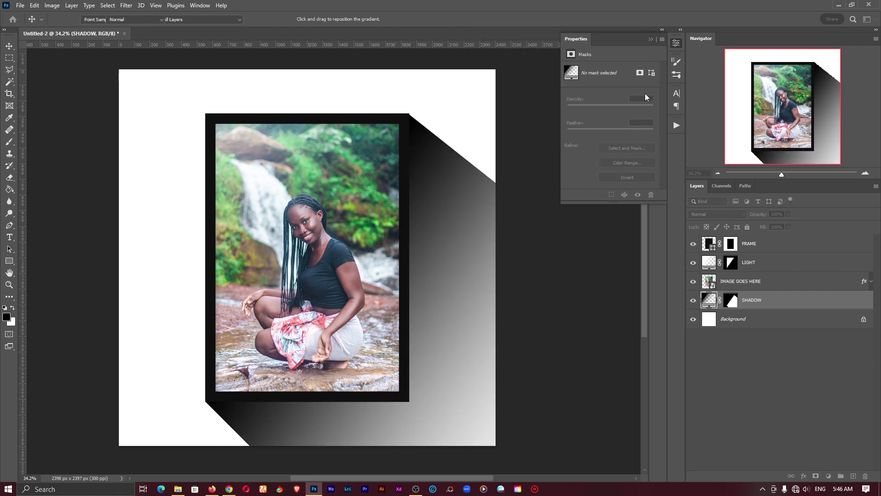
pyautogui.click(731, 301)
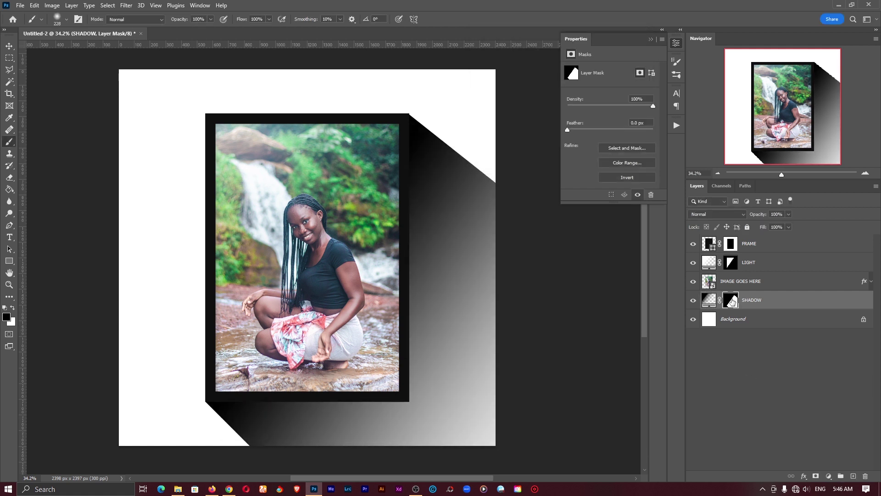
pyautogui.click(707, 301)
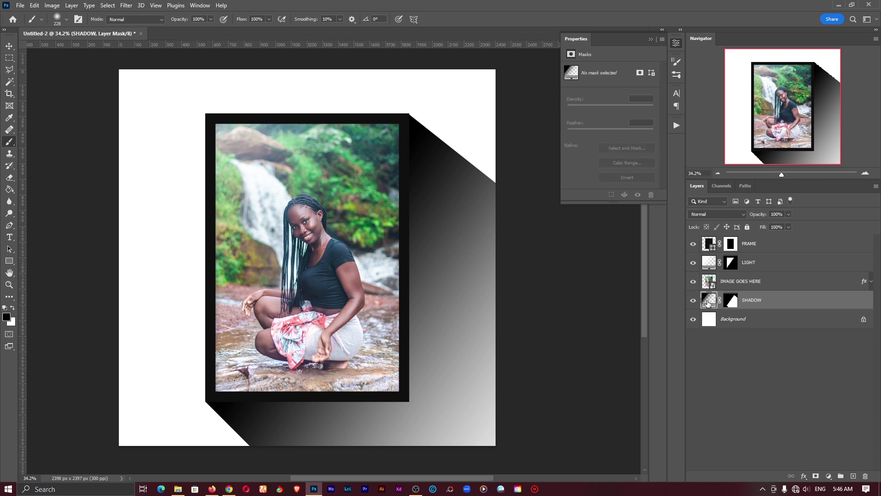
# - Reopen the SHADOW gradient fill, reposition it darker, and set its angle to -45°
pyautogui.doubleClick(708, 301)
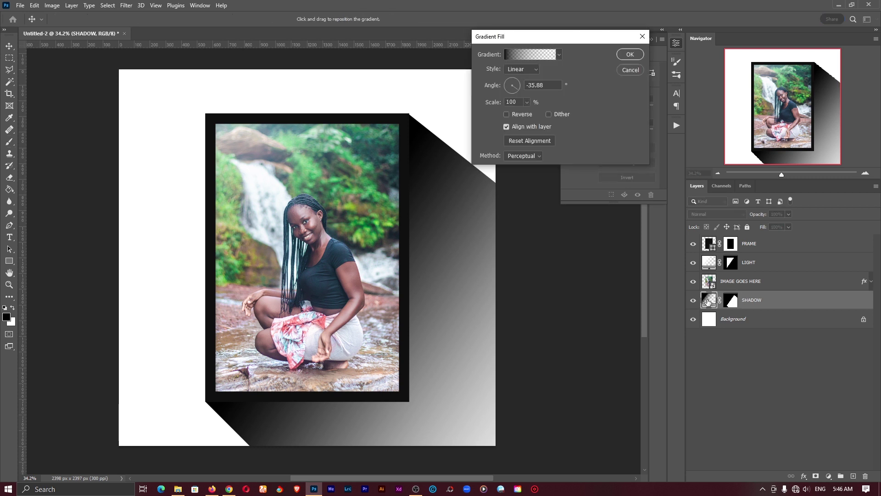
pyautogui.moveTo(377, 272); pyautogui.dragTo(406, 334)
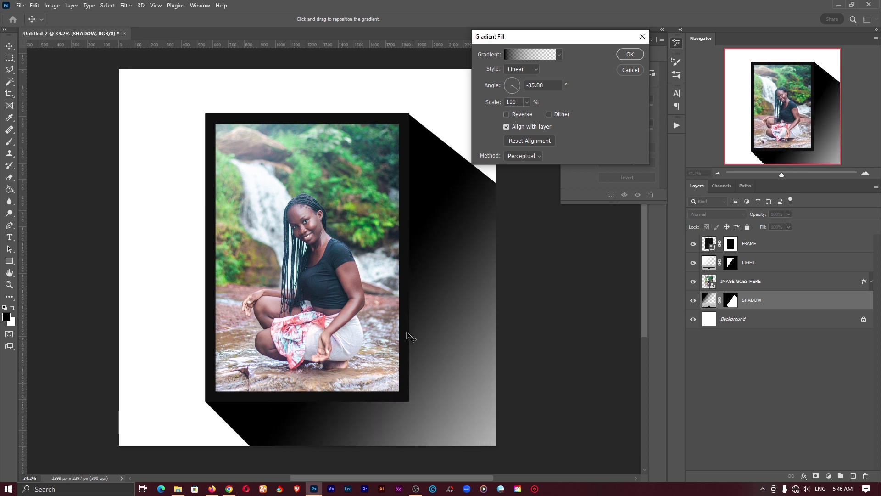
pyautogui.doubleClick(544, 86)
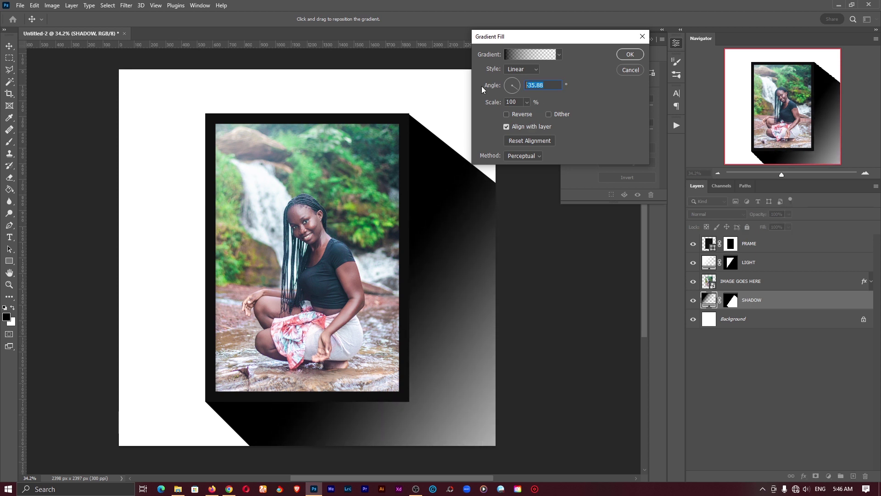
pyautogui.write('-45')
pyautogui.press('Return')
pyautogui.press('b')
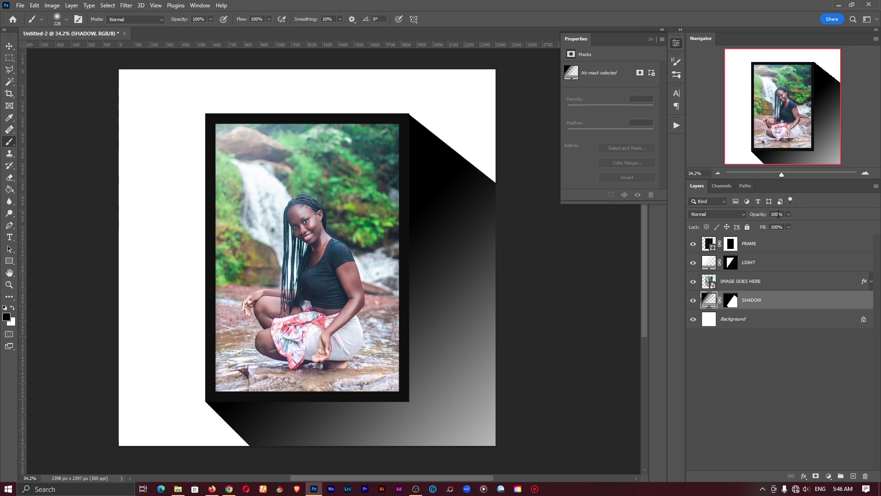
pyautogui.write('20')
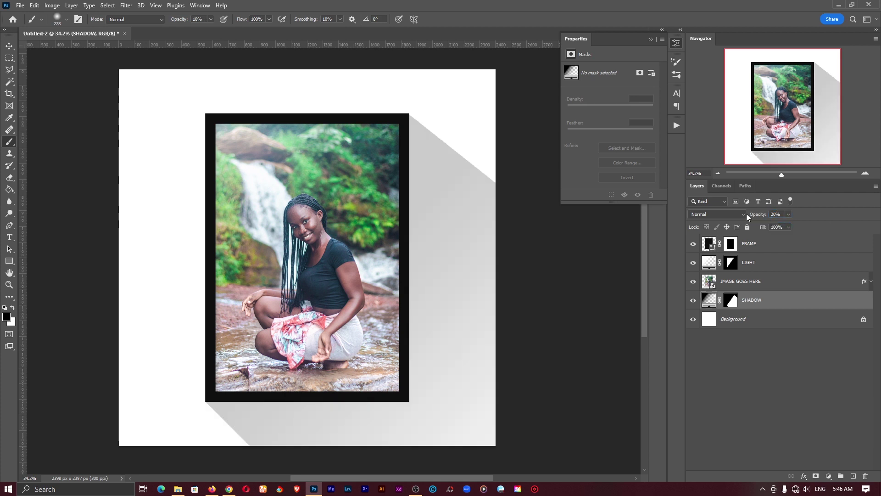
pyautogui.write('z')
pyautogui.write('1')
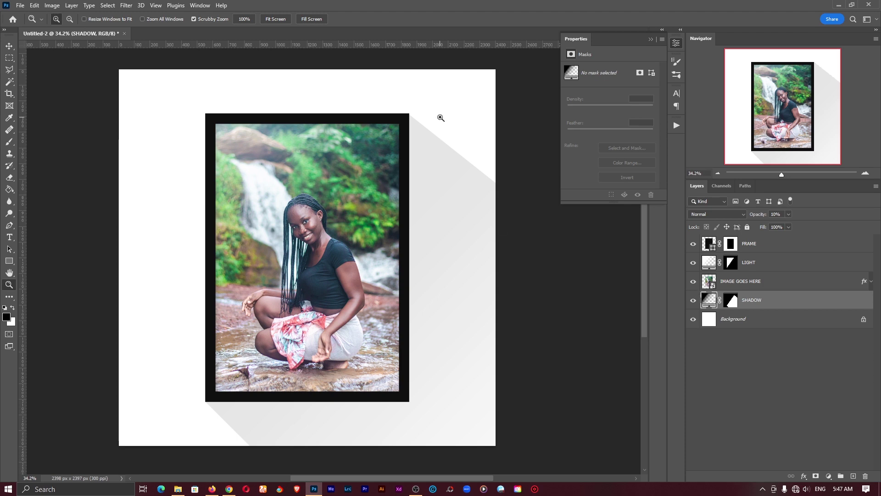
pyautogui.moveTo(429, 118); pyautogui.dragTo(385, 87)
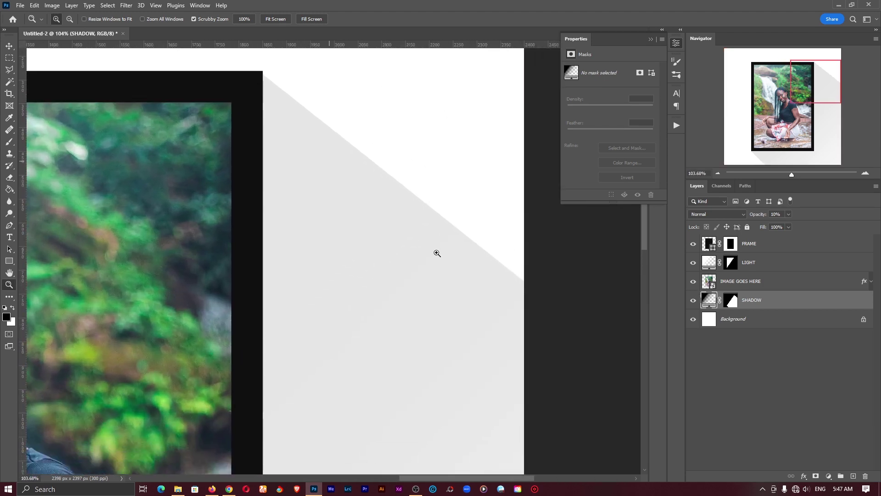
pyautogui.click(267, 21)
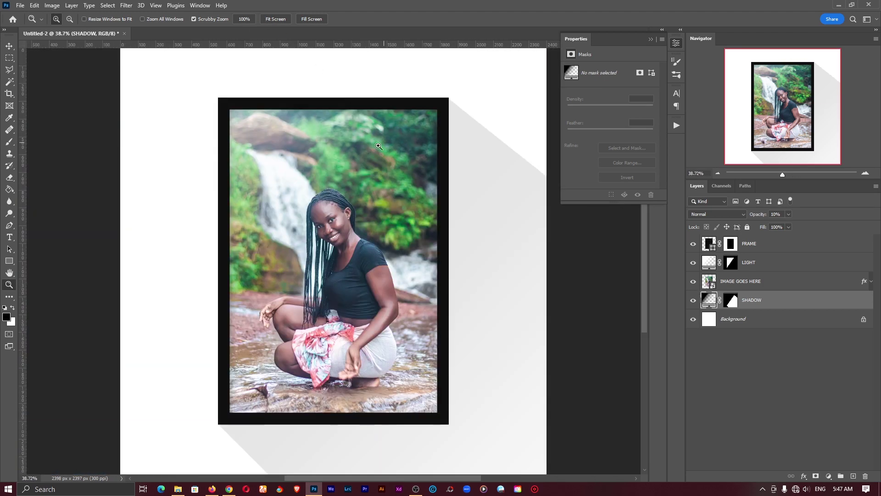
pyautogui.scroll(-3, 457, 262)
pyautogui.scroll(2, 454, 263)
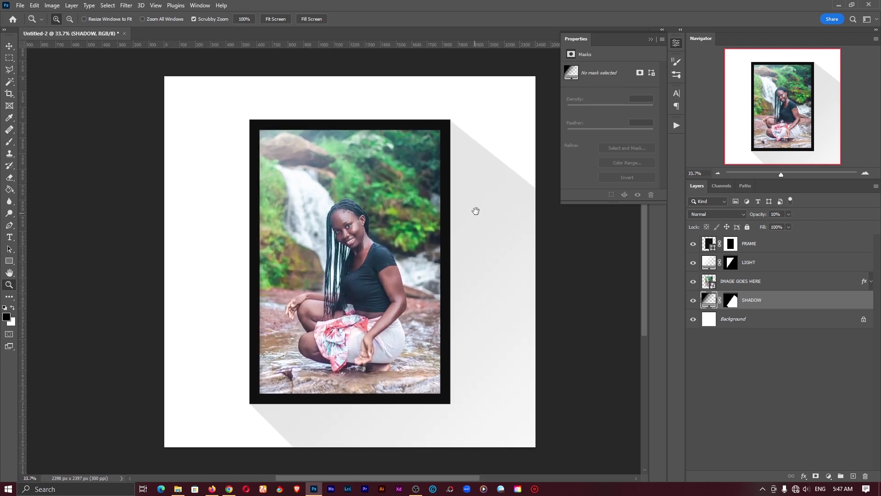
pyautogui.moveTo(475, 211); pyautogui.dragTo(435, 190)
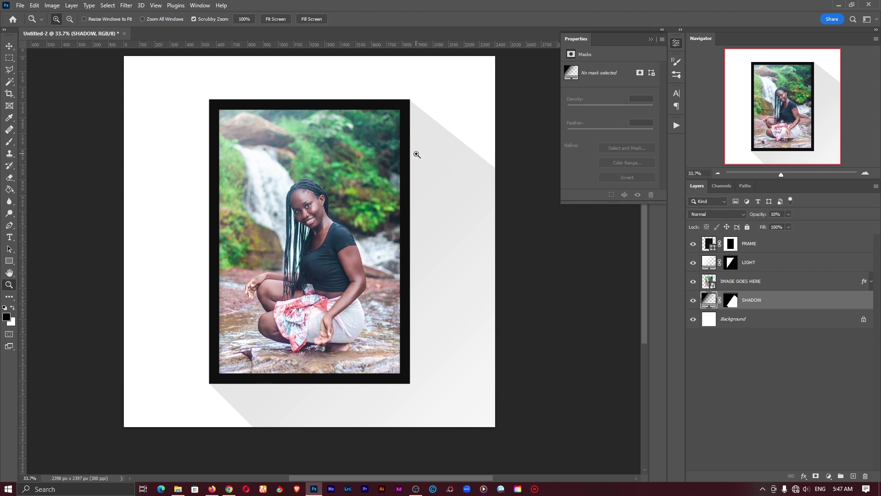
# - Convert the SHADOW layer to a smart object and apply a 20-pixel Gaussian Blur
pyautogui.click(127, 5)
pyautogui.moveTo(183, 123)
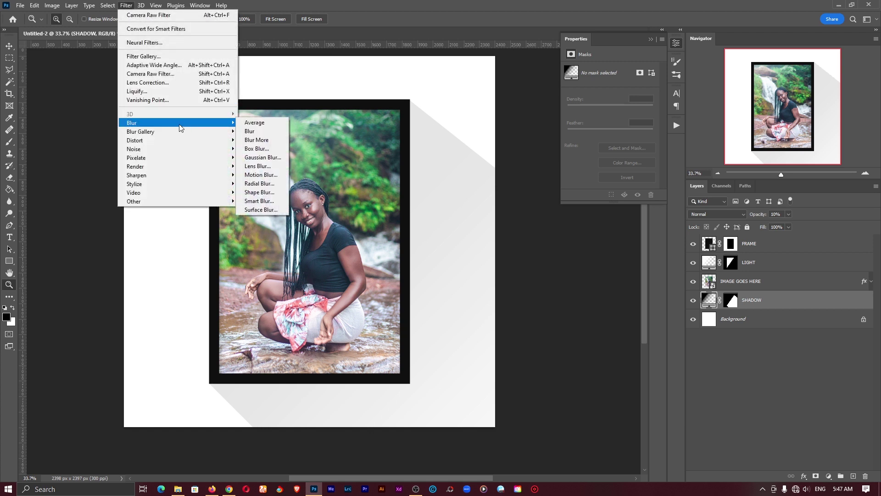
pyautogui.click(276, 158)
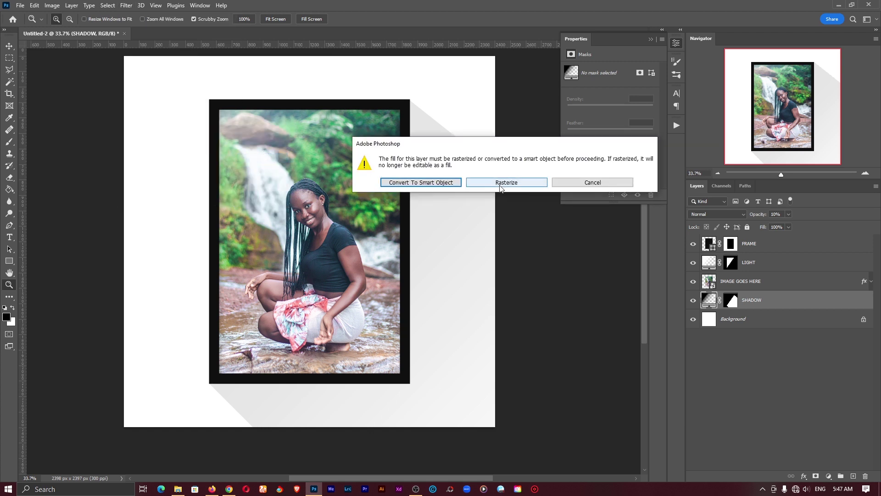
pyautogui.click(423, 180)
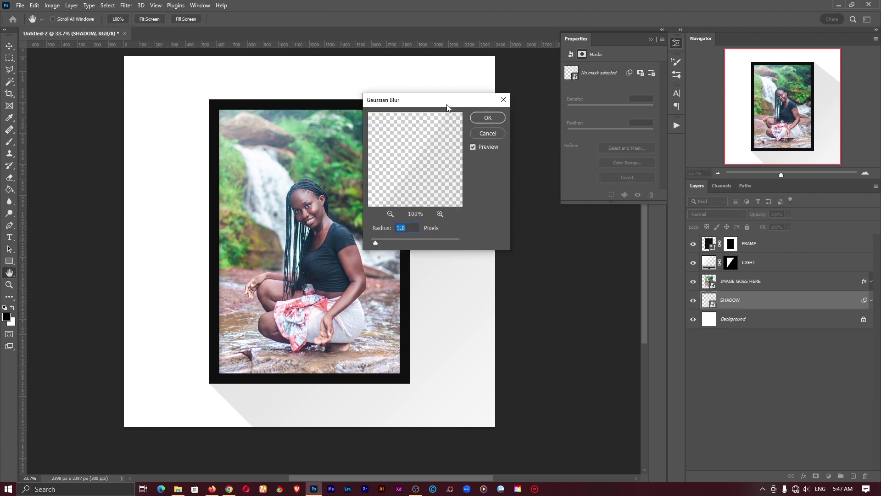
pyautogui.moveTo(447, 105); pyautogui.dragTo(592, 58)
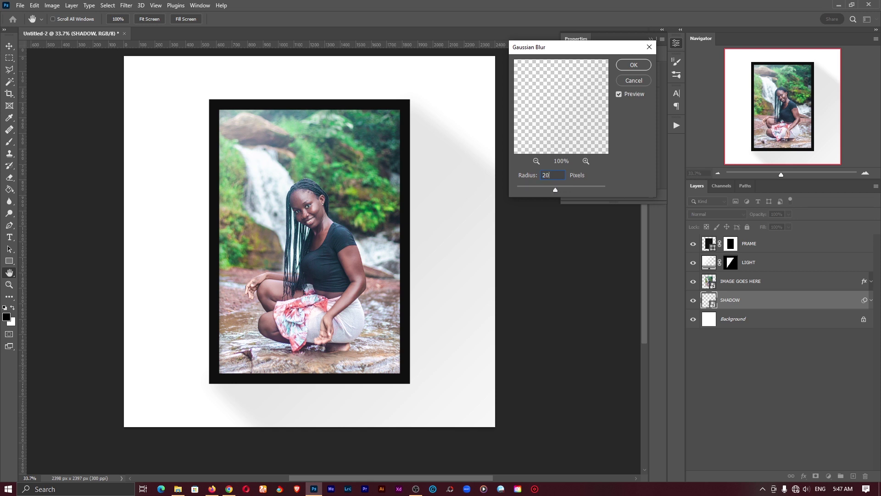
pyautogui.press('Return')
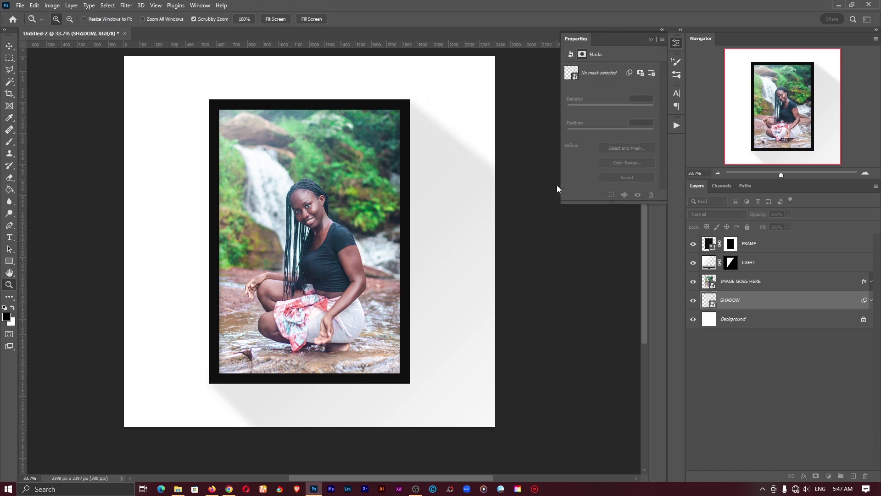
# - Zoom in and toggle the SHADOW, FRAME and LIGHT layers off and back on to compare
pyautogui.moveTo(423, 196); pyautogui.dragTo(417, 197)
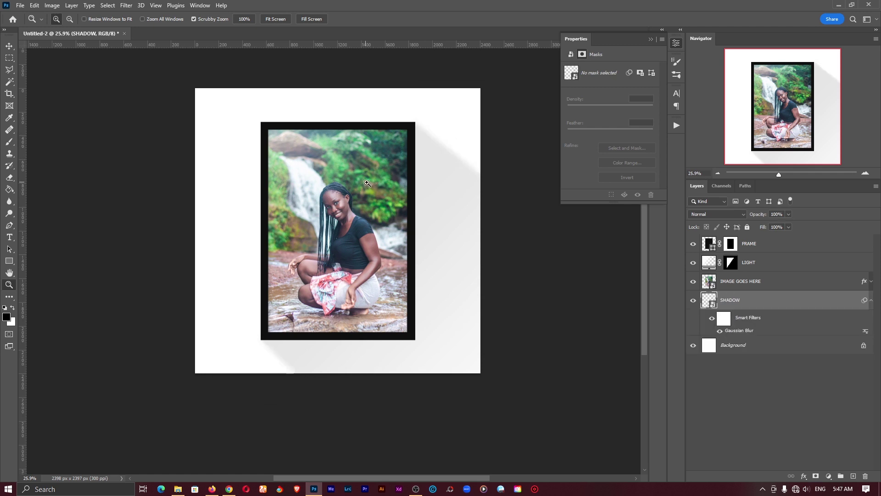
pyautogui.moveTo(374, 184); pyautogui.dragTo(415, 198)
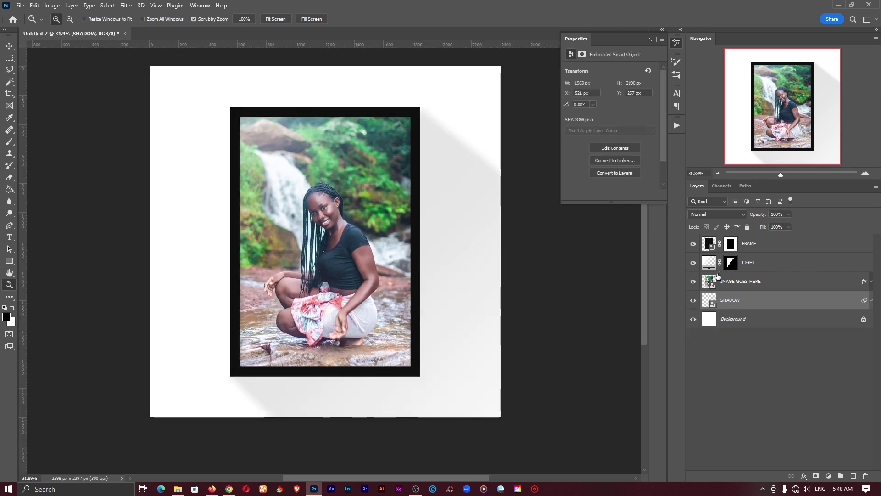
pyautogui.click(694, 299)
pyautogui.click(693, 243)
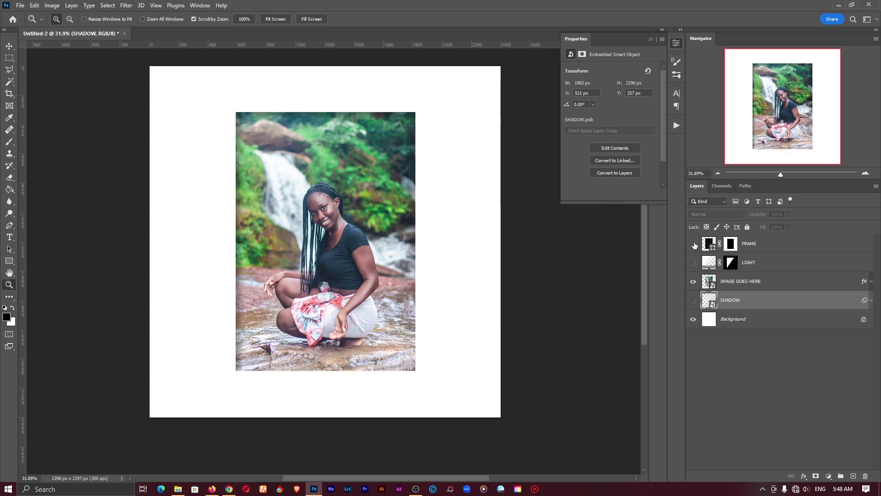
pyautogui.click(693, 244)
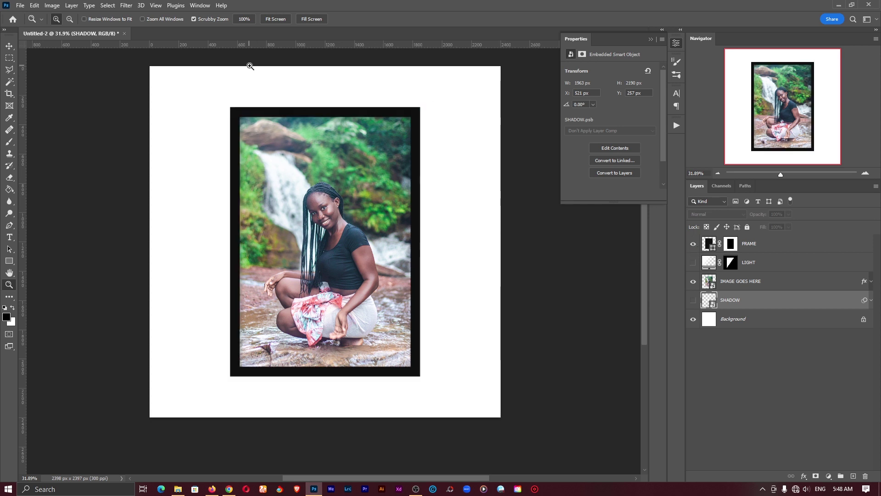
pyautogui.click(693, 262)
pyautogui.click(693, 300)
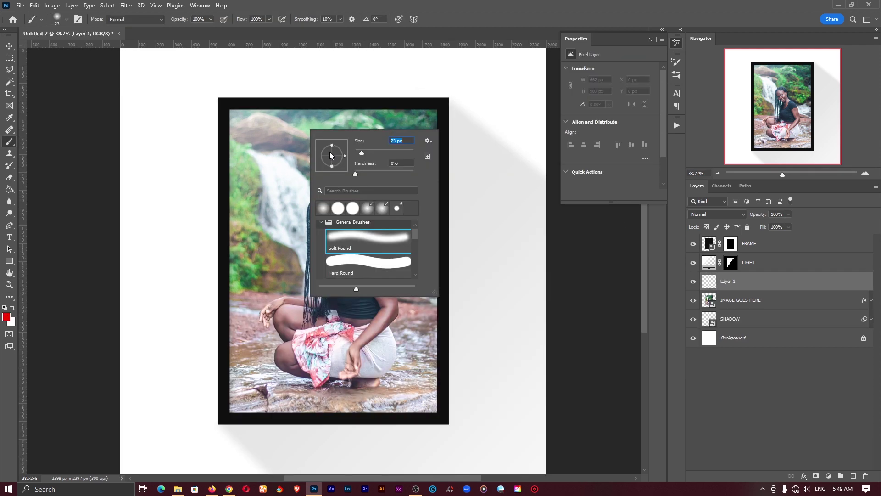
# - Paint three red test strokes across the photo and frame on Layer 1
pyautogui.moveTo(108, 74)
pyautogui.mouseDown()
pyautogui.moveTo(167, 120)
pyautogui.moveTo(233, 193)
pyautogui.mouseUp()
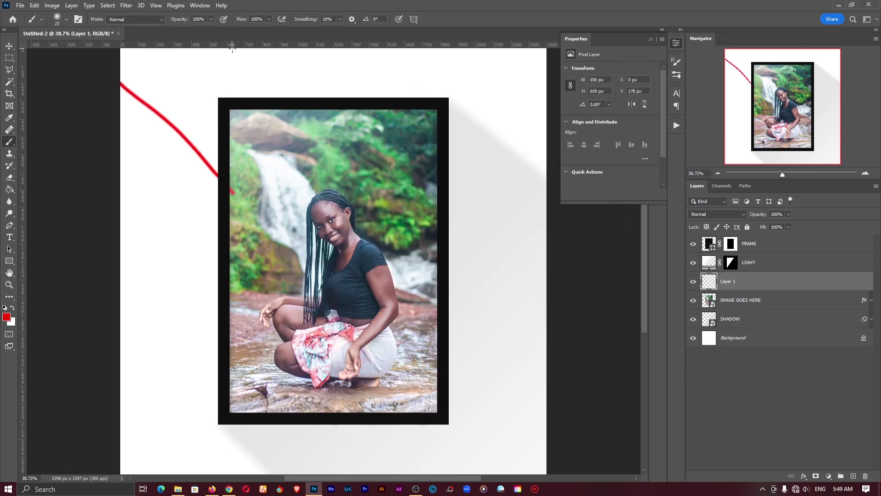
pyautogui.moveTo(232, 48)
pyautogui.mouseDown()
pyautogui.moveTo(285, 94)
pyautogui.moveTo(326, 156)
pyautogui.moveTo(232, 178)
pyautogui.moveTo(294, 122)
pyautogui.mouseUp()
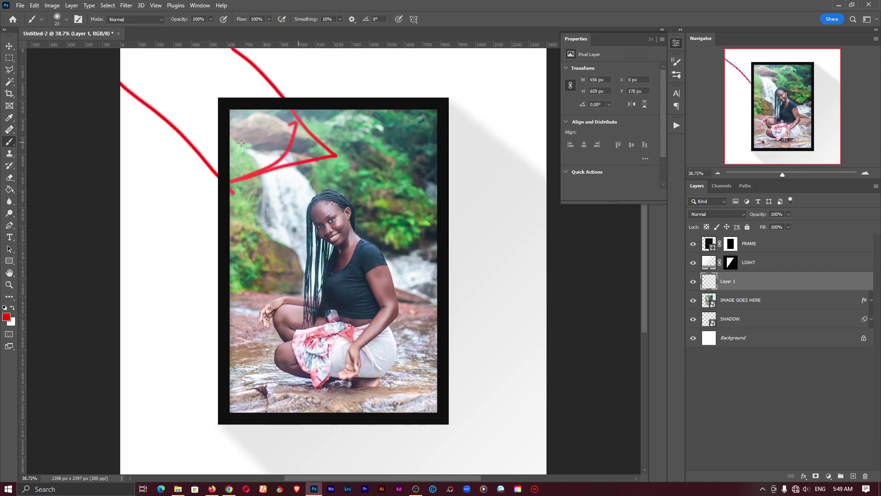
pyautogui.moveTo(241, 143)
pyautogui.mouseDown()
pyautogui.moveTo(211, 95)
pyautogui.moveTo(254, 119)
pyautogui.mouseUp()
# - Switch the brush to black, paint several strokes around the frame, and undo the last
pyautogui.click(12, 308)
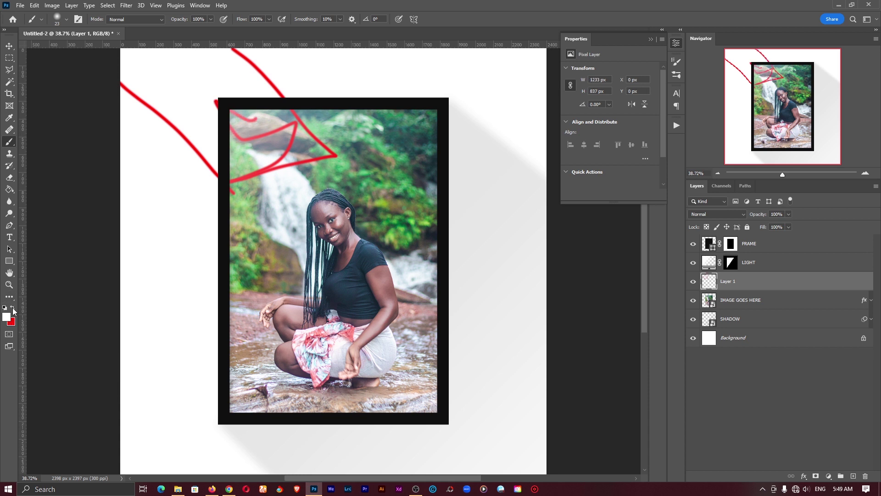
pyautogui.click(7, 316)
pyautogui.moveTo(486, 152); pyautogui.dragTo(428, 173)
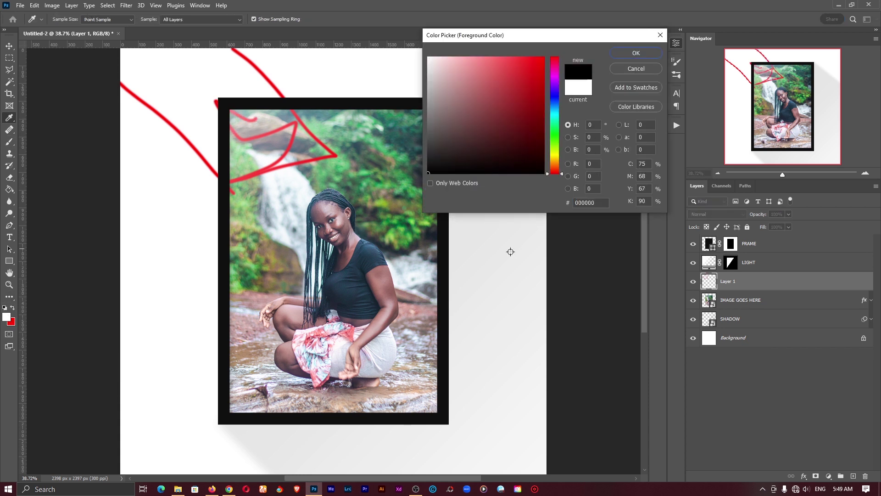
pyautogui.click(636, 53)
pyautogui.moveTo(448, 115); pyautogui.dragTo(537, 176)
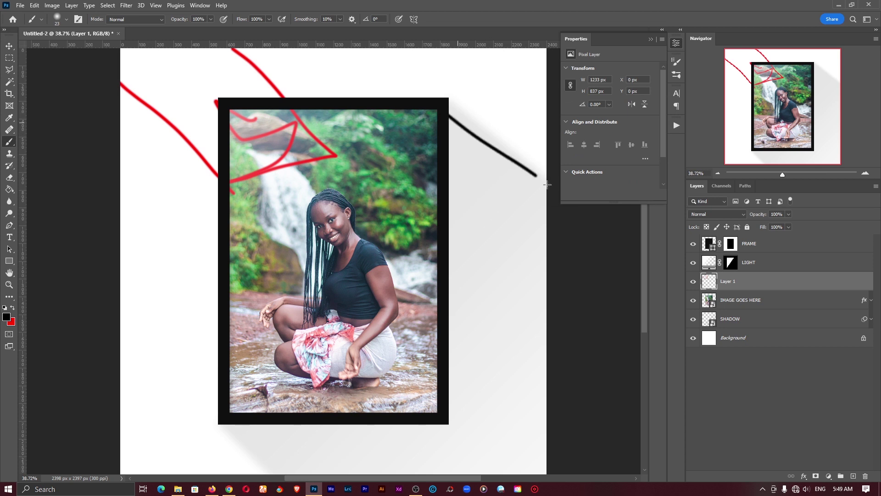
pyautogui.moveTo(235, 424); pyautogui.dragTo(301, 463)
pyautogui.moveTo(423, 346); pyautogui.dragTo(430, 356)
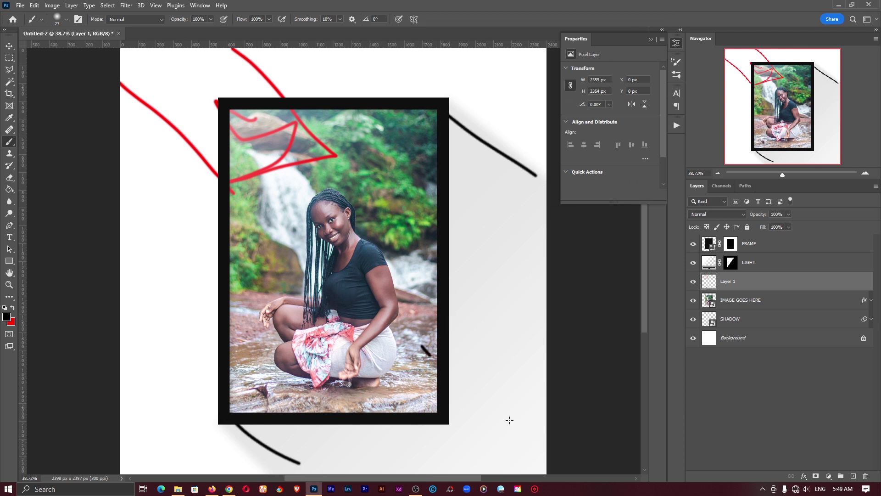
pyautogui.moveTo(509, 420); pyautogui.dragTo(537, 429)
pyautogui.moveTo(476, 271); pyautogui.dragTo(529, 311)
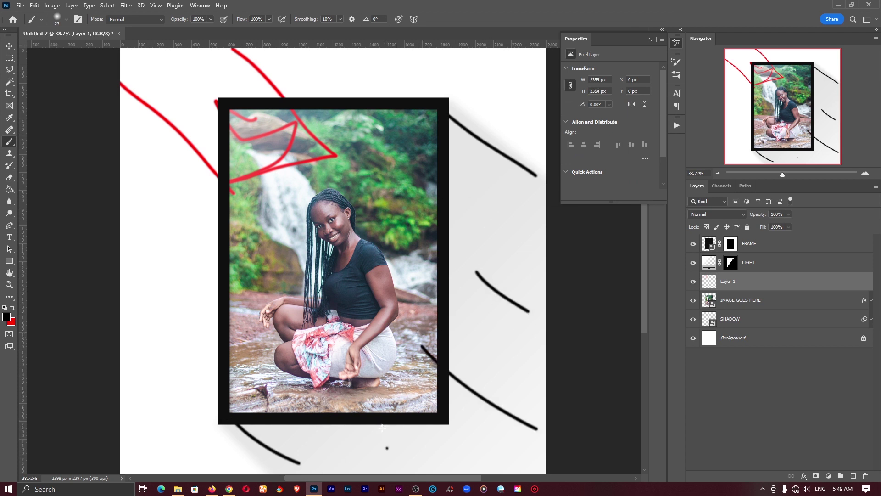
pyautogui.hotkey('ctrl', 'z')
pyautogui.hotkey('ctrl', 'z')
pyautogui.hotkey('ctrl', 'z')
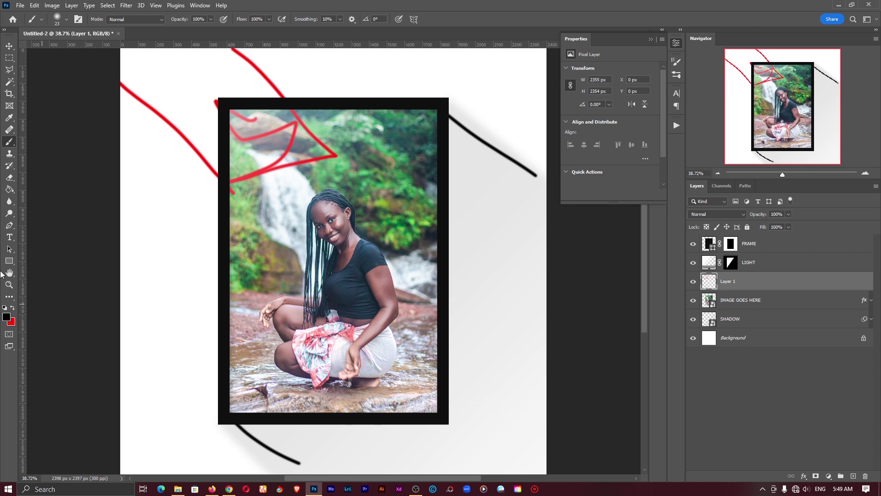
# - Paint a blue stroke along the photo's right edge, then delete scratch Layer 1
pyautogui.click(7, 317)
pyautogui.click(480, 110)
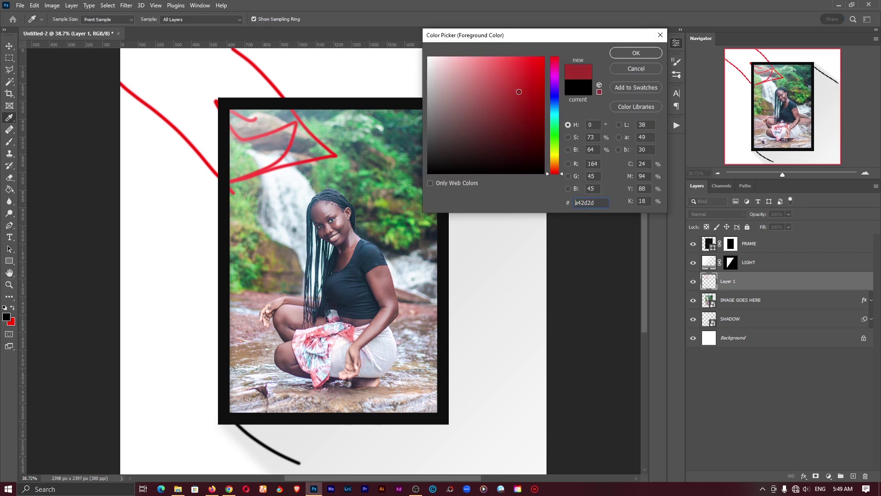
pyautogui.click(555, 100)
pyautogui.click(636, 53)
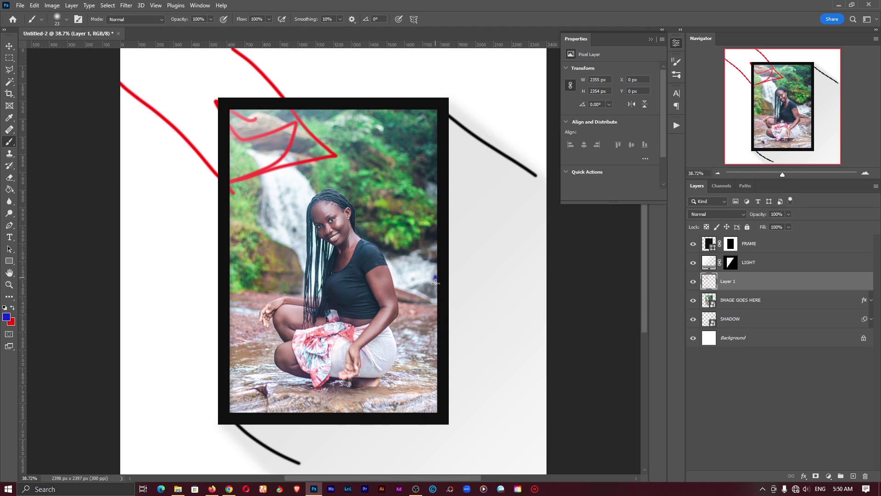
pyautogui.moveTo(436, 283)
pyautogui.mouseDown()
pyautogui.moveTo(426, 410)
pyautogui.moveTo(306, 410)
pyautogui.moveTo(432, 409)
pyautogui.moveTo(434, 387)
pyautogui.moveTo(437, 400)
pyautogui.mouseUp()
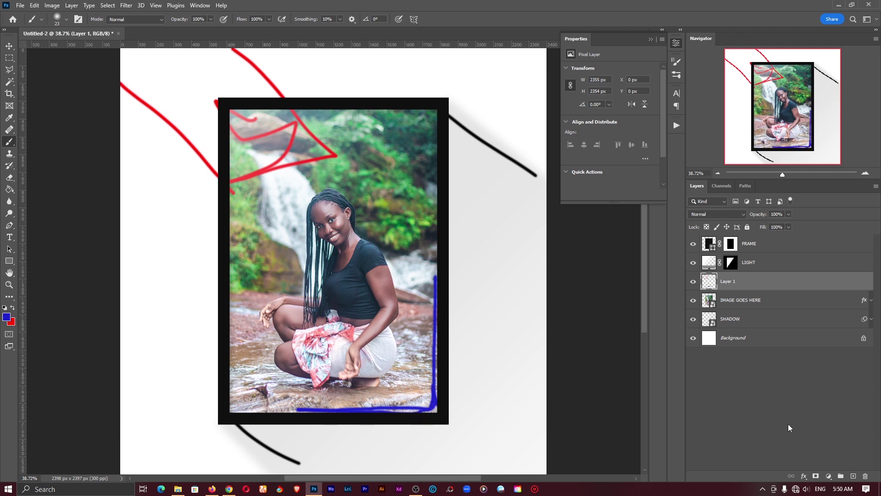
pyautogui.click(865, 476)
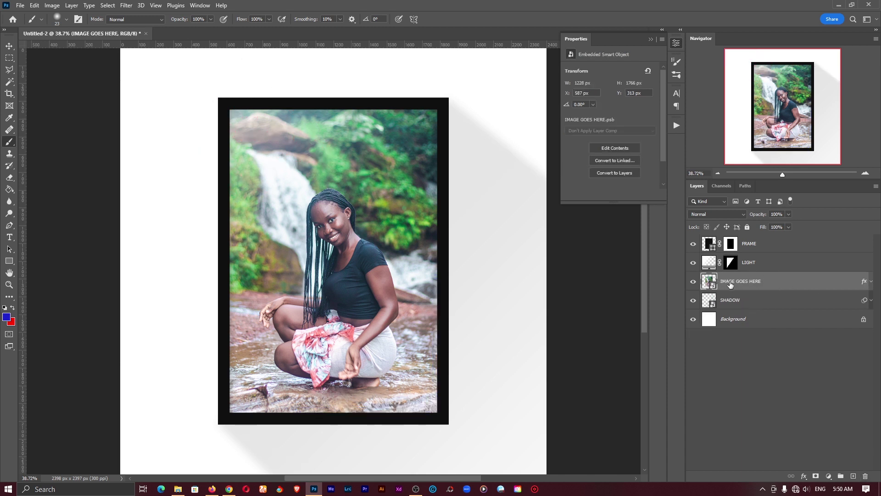
pyautogui.click(871, 281)
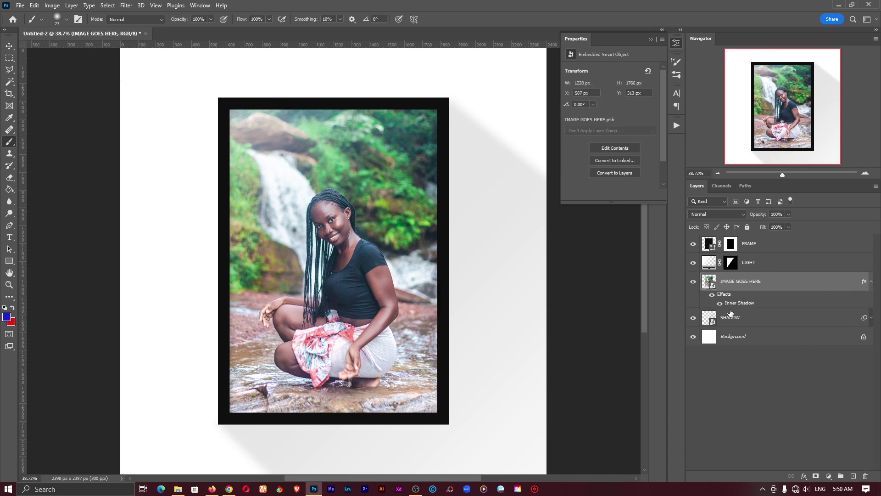
pyautogui.click(870, 281)
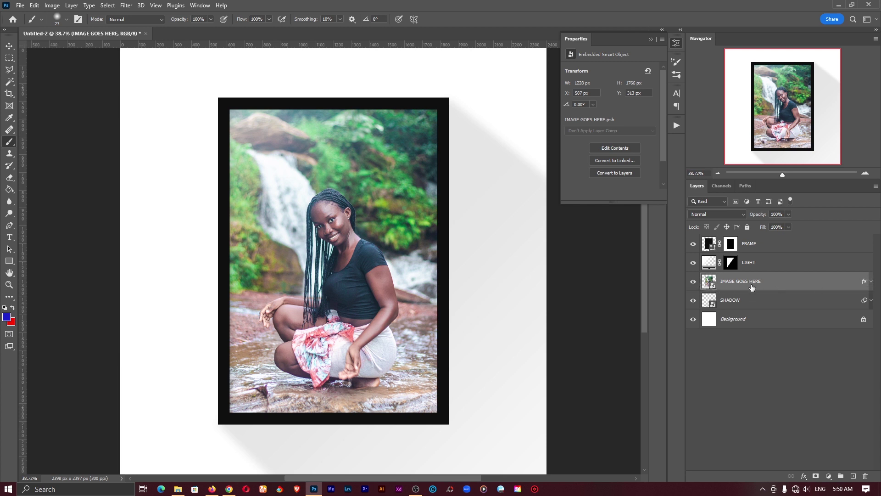
pyautogui.click(807, 477)
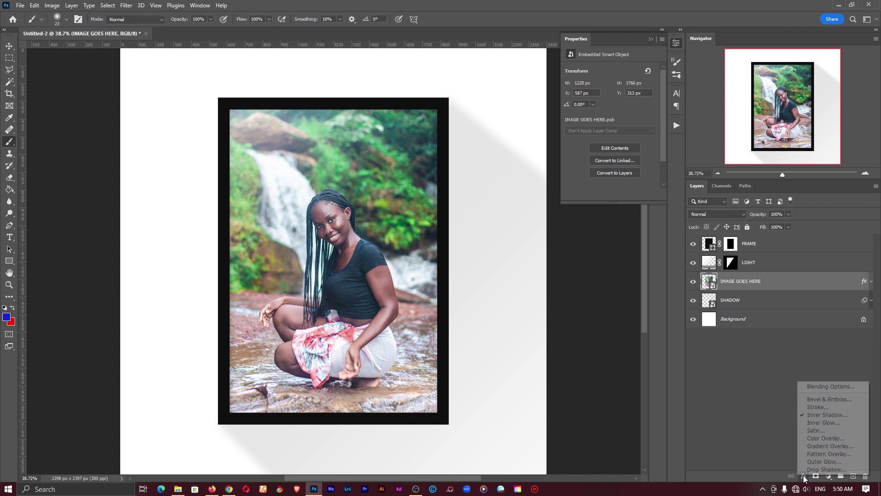
pyautogui.click(819, 414)
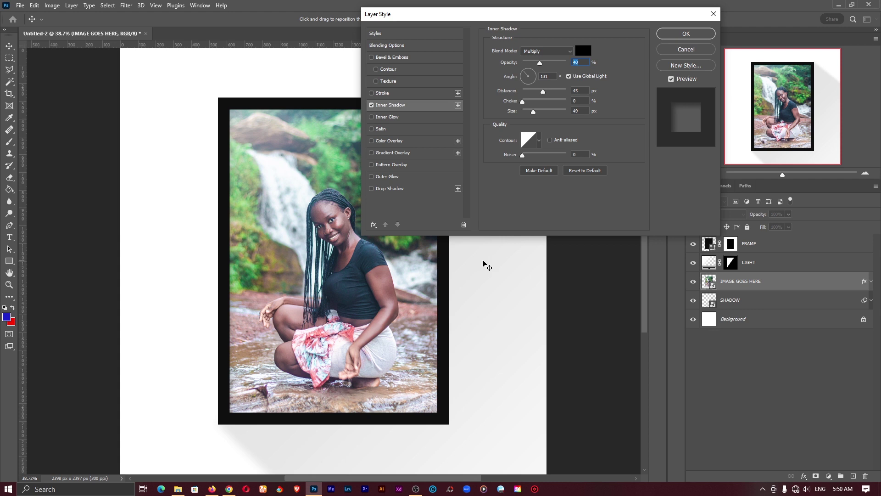
pyautogui.moveTo(481, 252); pyautogui.dragTo(344, 244)
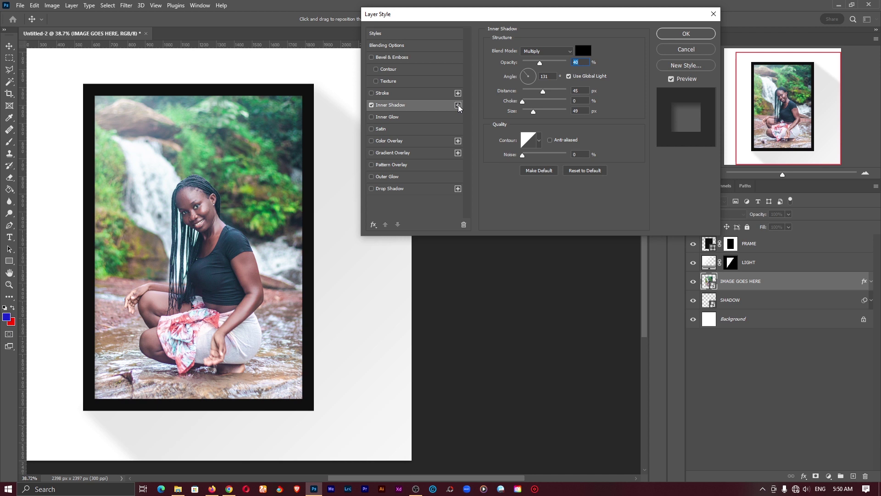
pyautogui.click(681, 50)
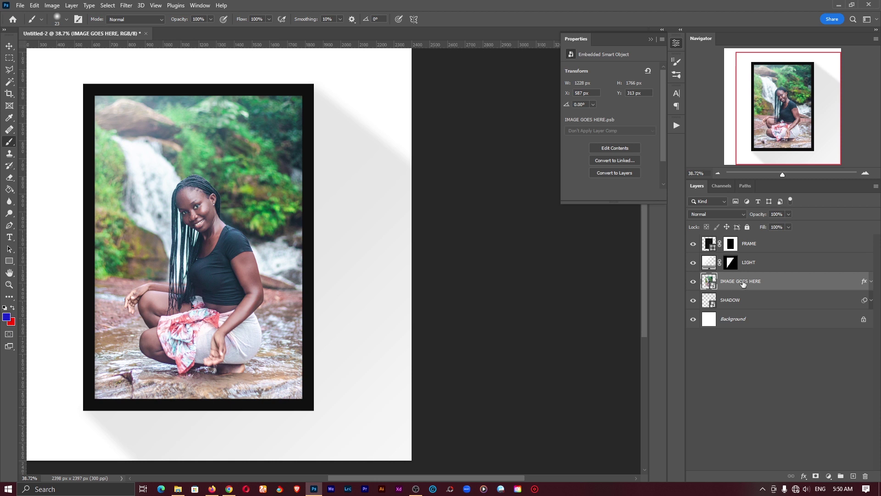
pyautogui.hotkey('ctrl', 'j')
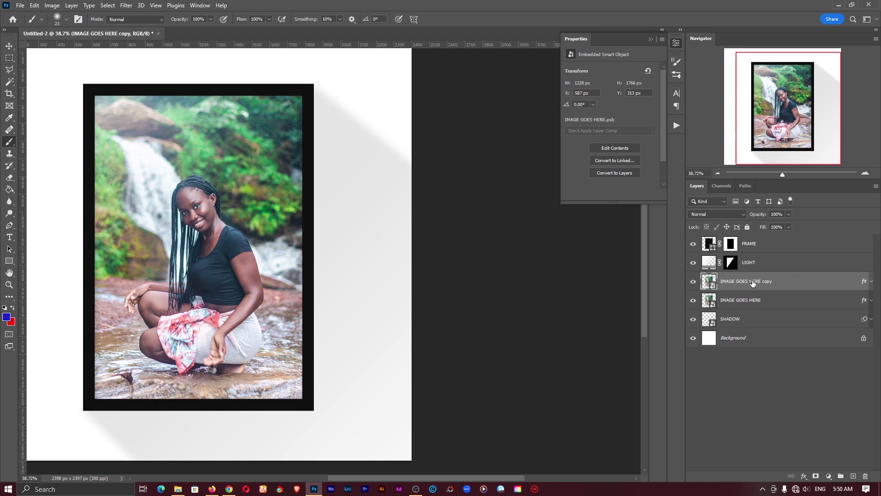
pyautogui.hotkey('ctrl', 'z')
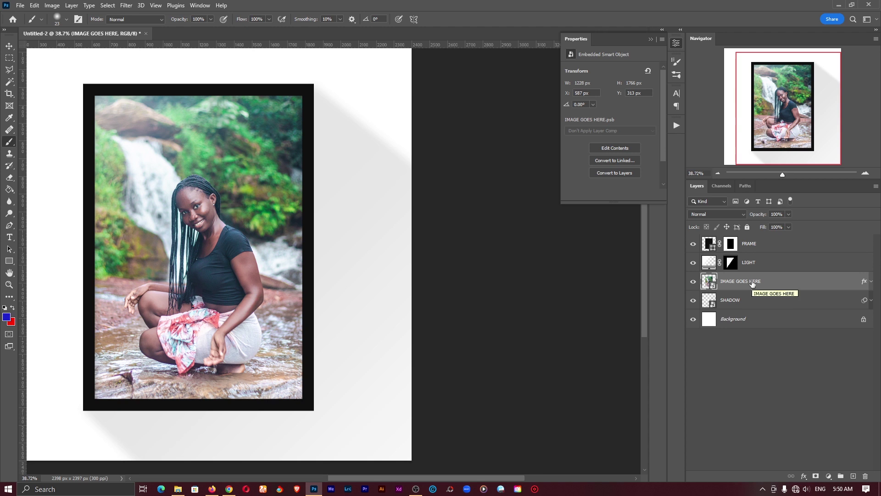
# - Add a second Inner Shadow effect to the IMAGE GOES HERE layer style
pyautogui.doubleClick(865, 282)
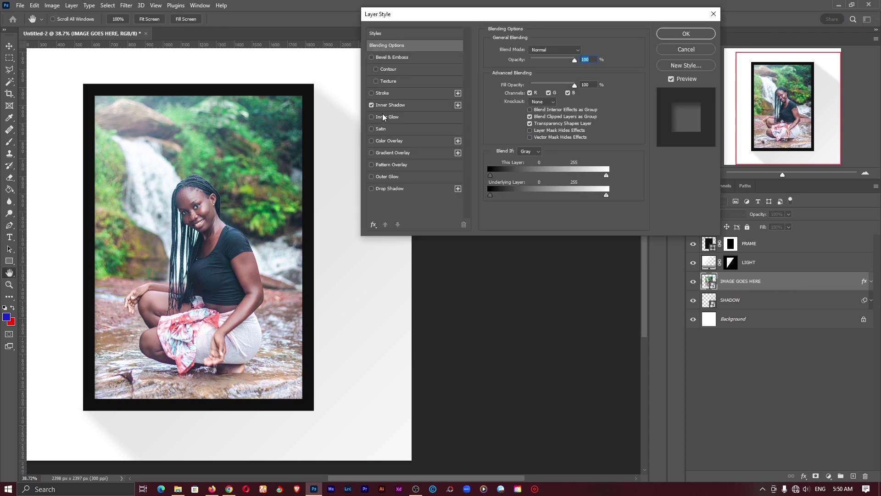
pyautogui.click(413, 106)
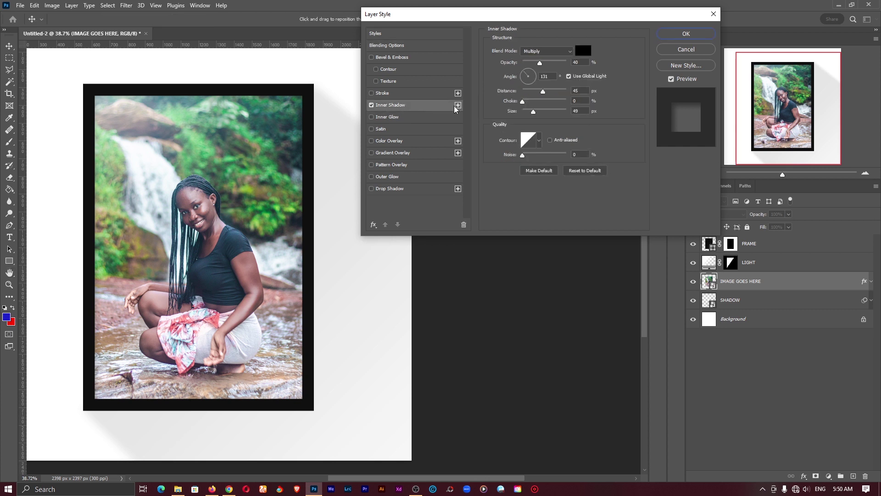
pyautogui.click(458, 105)
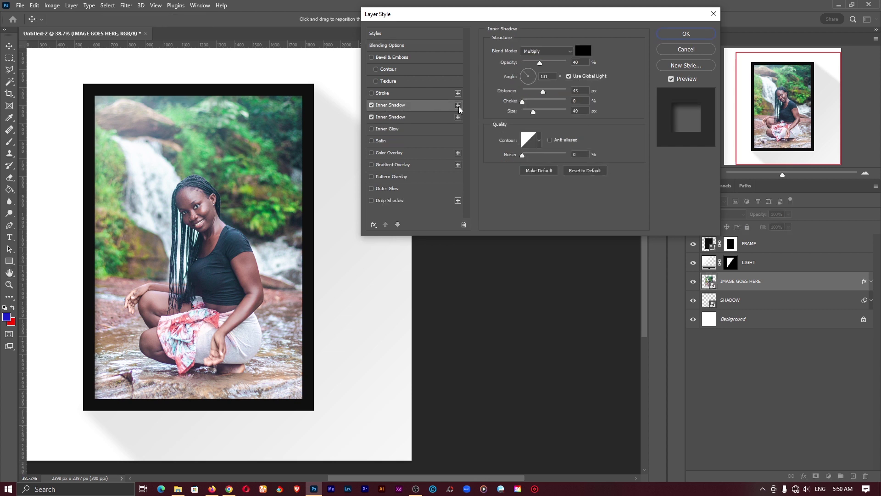
pyautogui.click(391, 119)
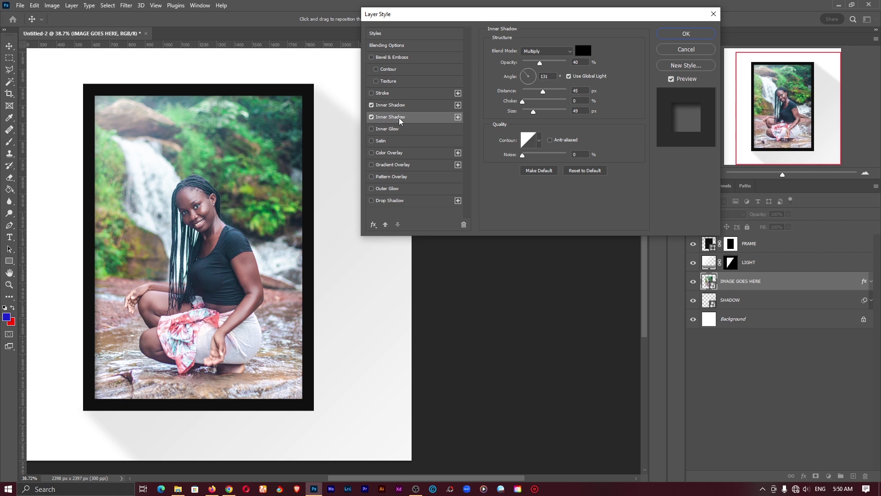
# - Make the new inner shadow Normal blend mode and white, with Use Global Light off
pyautogui.click(537, 52)
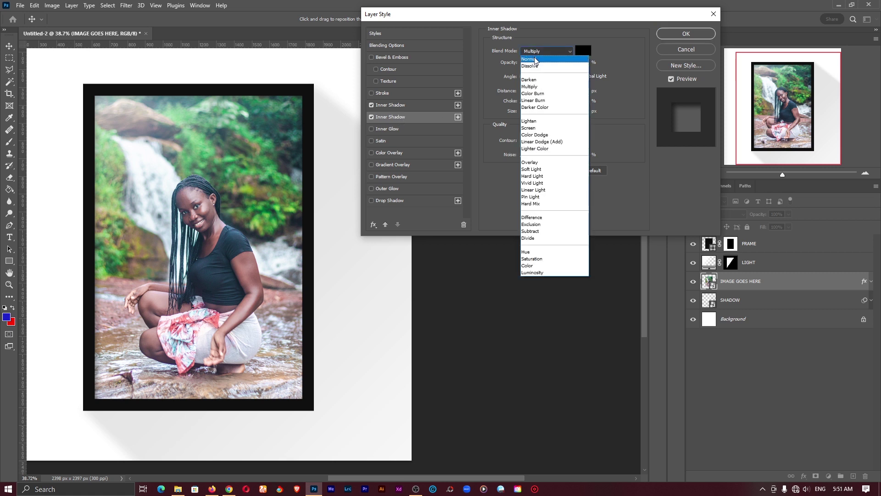
pyautogui.click(535, 60)
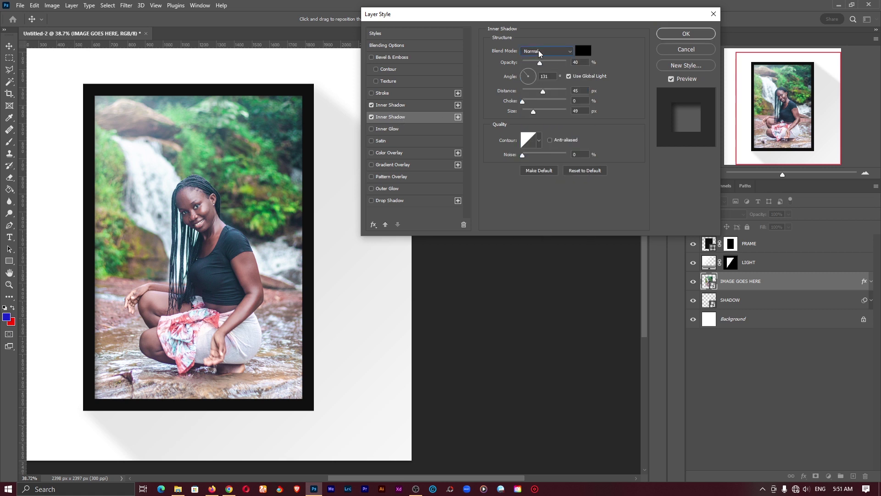
pyautogui.click(582, 52)
pyautogui.moveTo(485, 67); pyautogui.dragTo(429, 54)
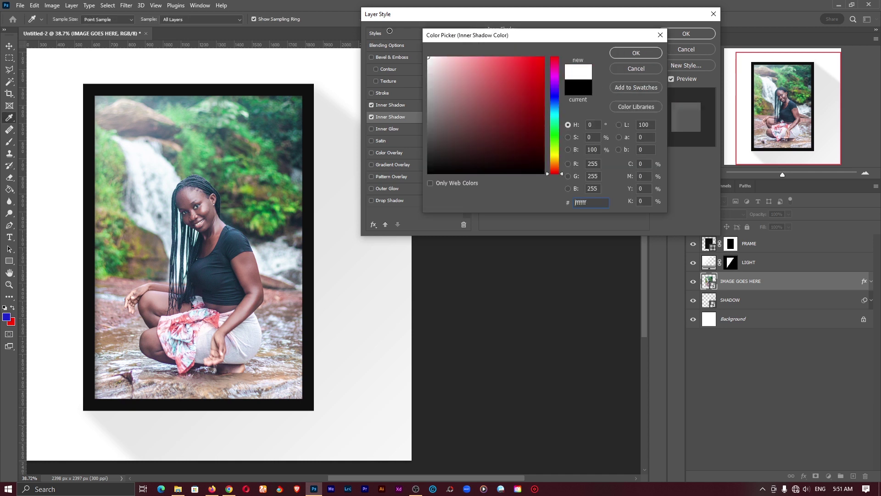
pyautogui.click(624, 51)
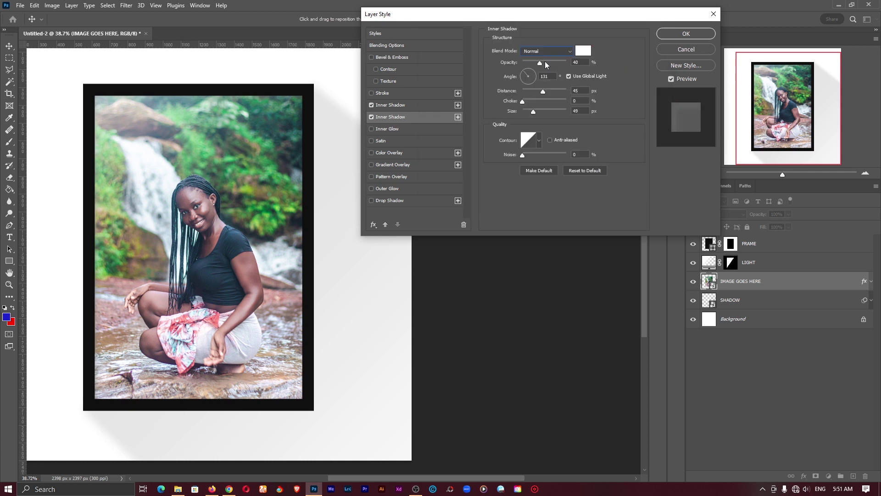
pyautogui.moveTo(545, 61); pyautogui.dragTo(596, 62)
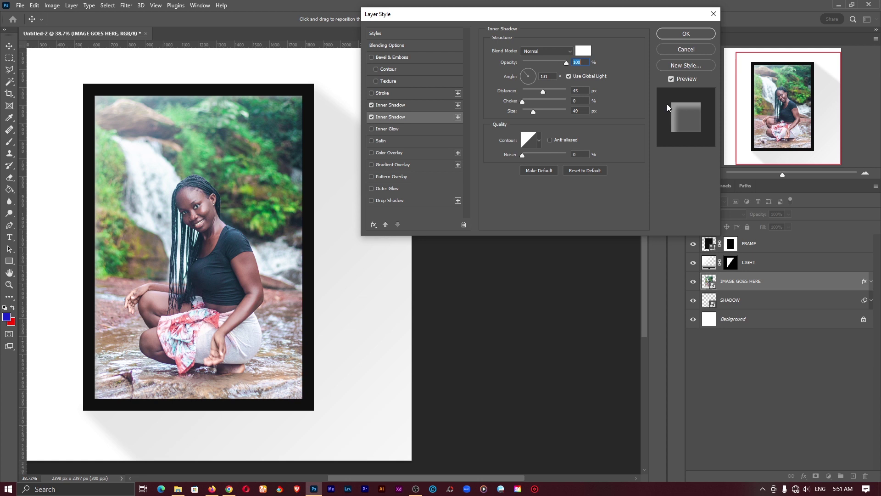
pyautogui.click(568, 76)
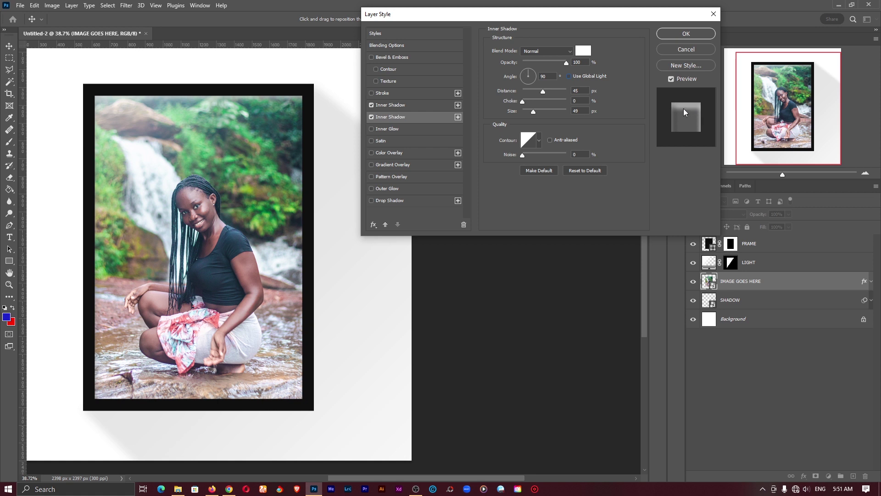
# - Set the white highlight to -57° and 40% opacity, adjust distance and size, and apply
pyautogui.moveTo(297, 285); pyautogui.dragTo(270, 344)
pyautogui.moveTo(544, 62); pyautogui.dragTo(540, 62)
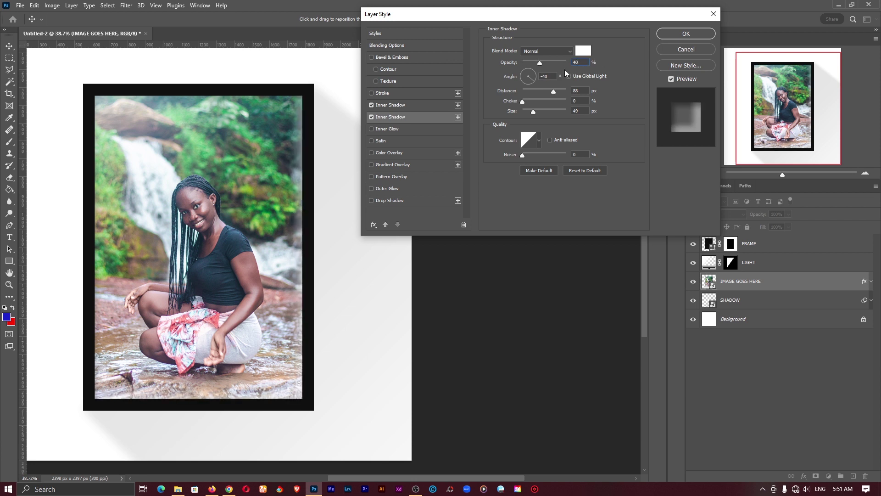
pyautogui.moveTo(278, 237); pyautogui.dragTo(286, 247)
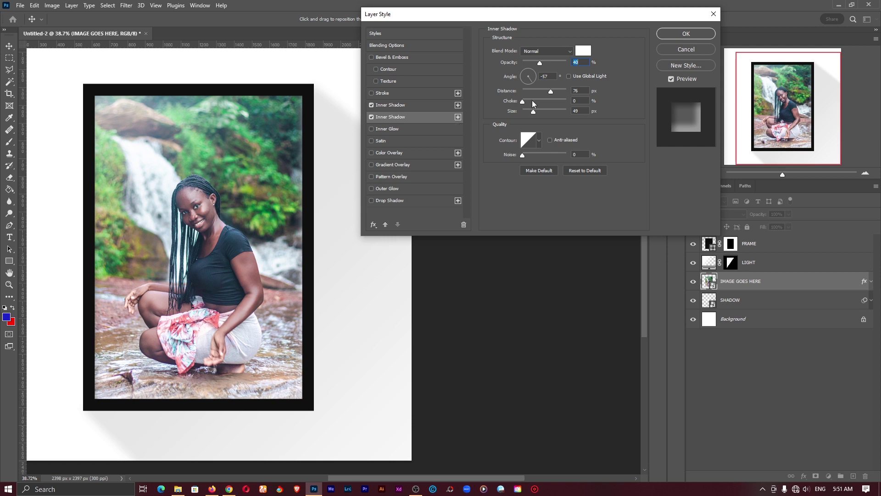
pyautogui.click(540, 89)
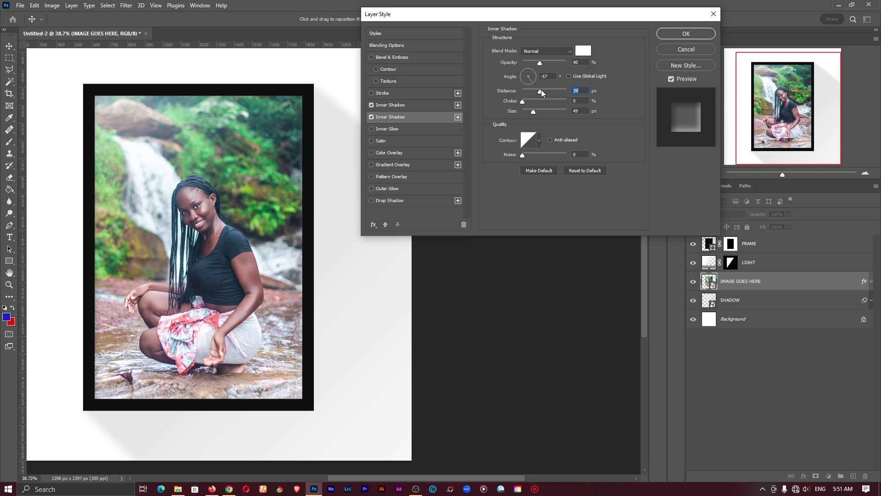
pyautogui.click(542, 89)
pyautogui.click(525, 110)
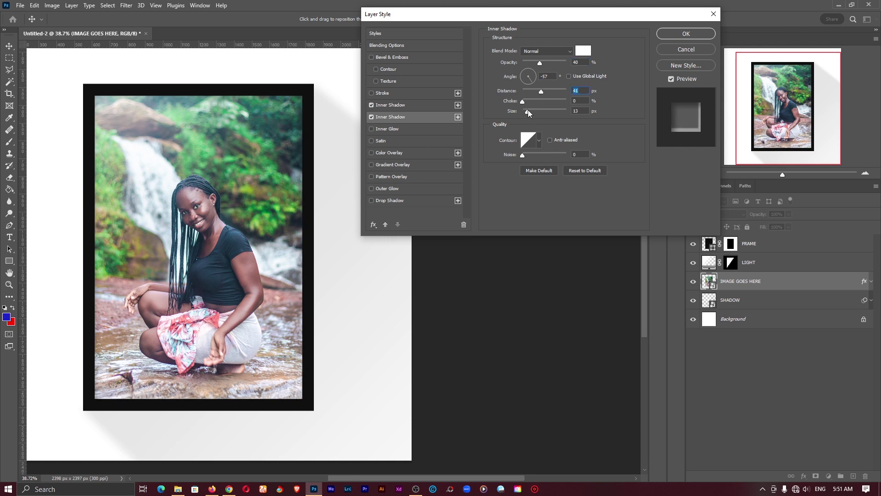
pyautogui.moveTo(528, 109)
pyautogui.mouseDown()
pyautogui.moveTo(552, 90)
pyautogui.moveTo(536, 112)
pyautogui.mouseUp()
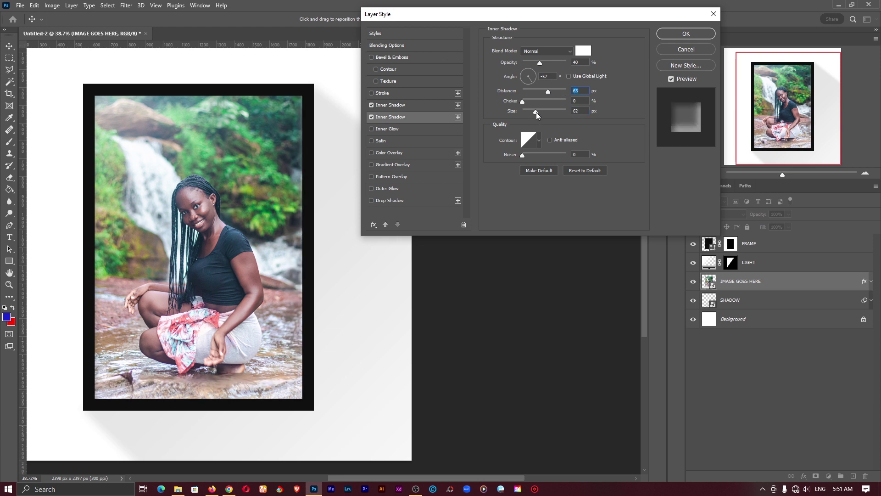
pyautogui.click(685, 34)
pyautogui.press('z')
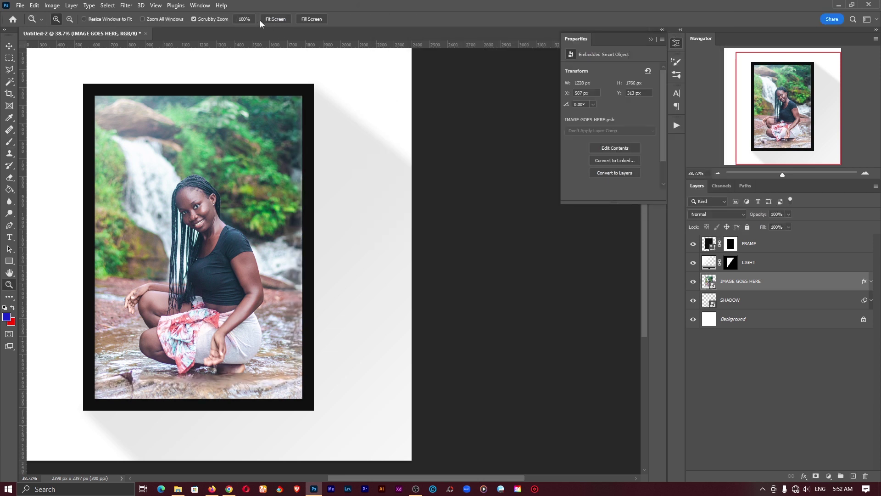
pyautogui.click(275, 19)
pyautogui.moveTo(396, 258)
pyautogui.mouseDown()
pyautogui.moveTo(383, 258)
pyautogui.moveTo(399, 257)
pyautogui.mouseUp()
pyautogui.moveTo(446, 228); pyautogui.dragTo(429, 214)
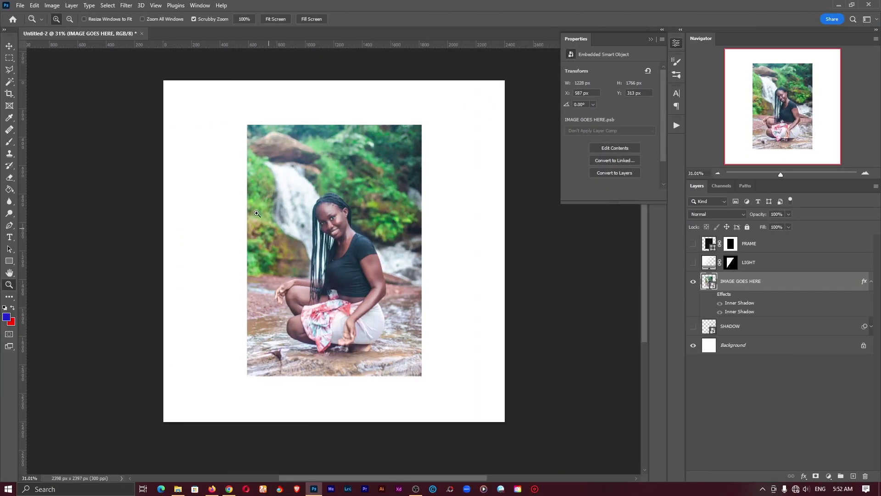
pyautogui.click(693, 262)
pyautogui.click(693, 243)
pyautogui.click(692, 326)
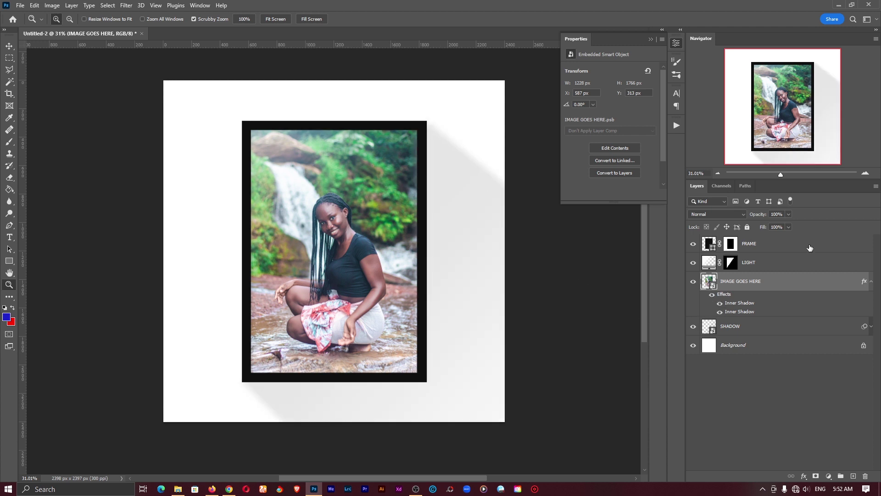
pyautogui.click(871, 281)
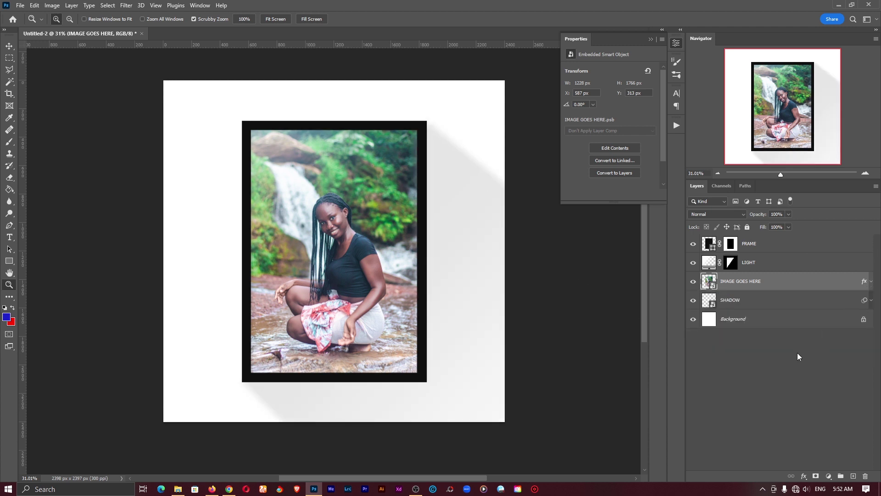
pyautogui.click(794, 373)
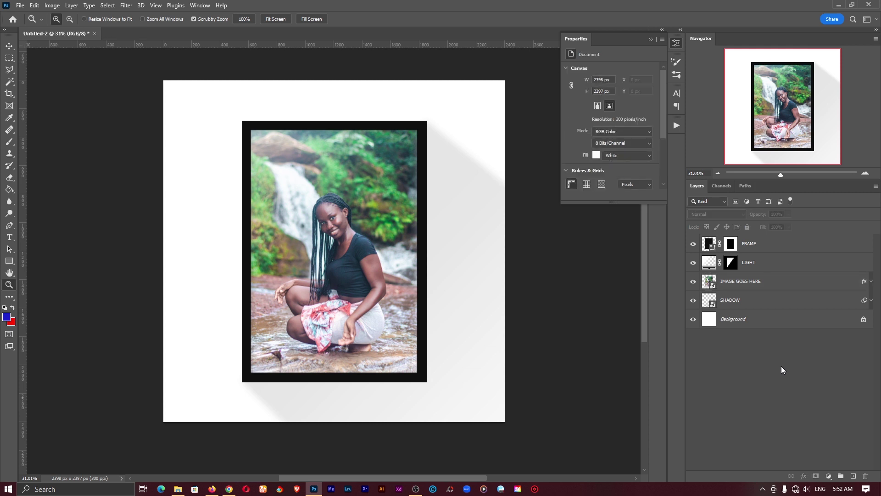